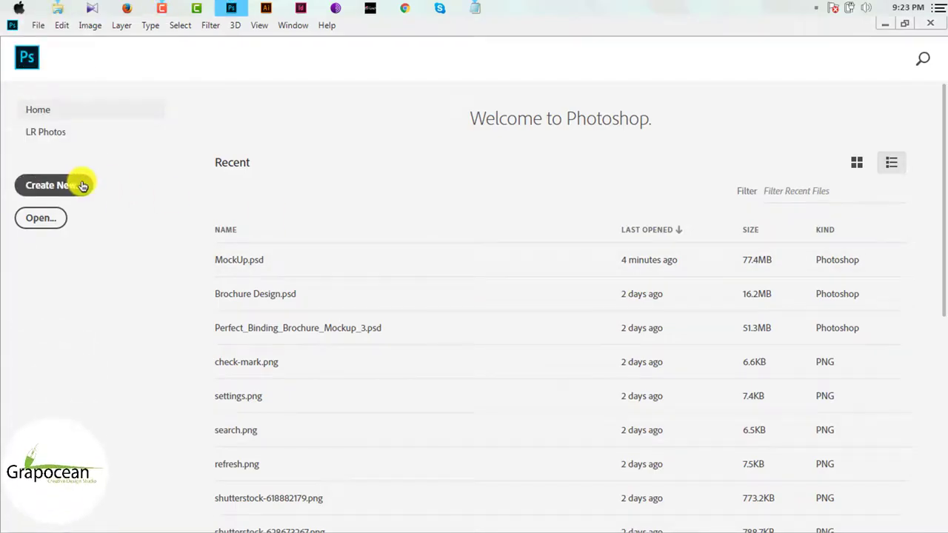
Create a new 2598 × 1890 px document named 'Desk Calendar Design' at 300 ppi in CMYK
click(76, 185)
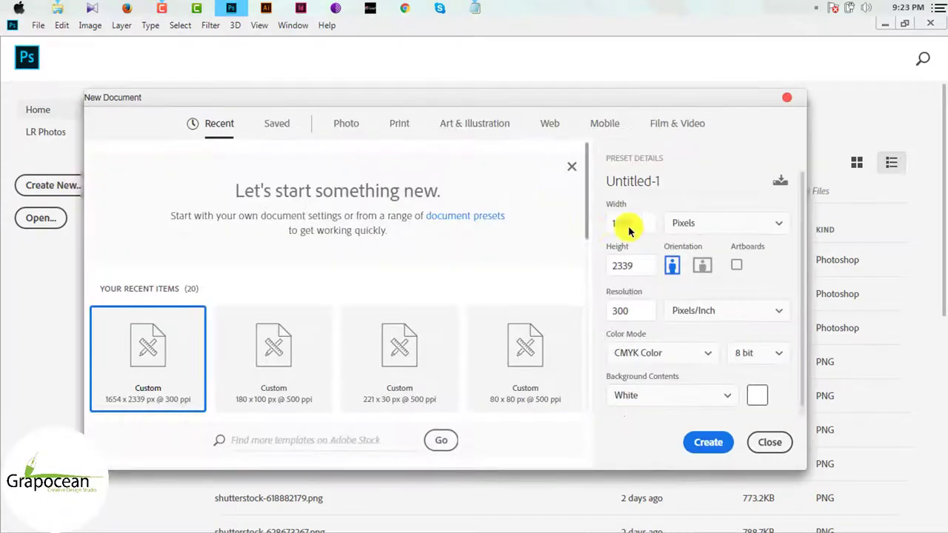
double_click(671, 179)
text(Desk C)
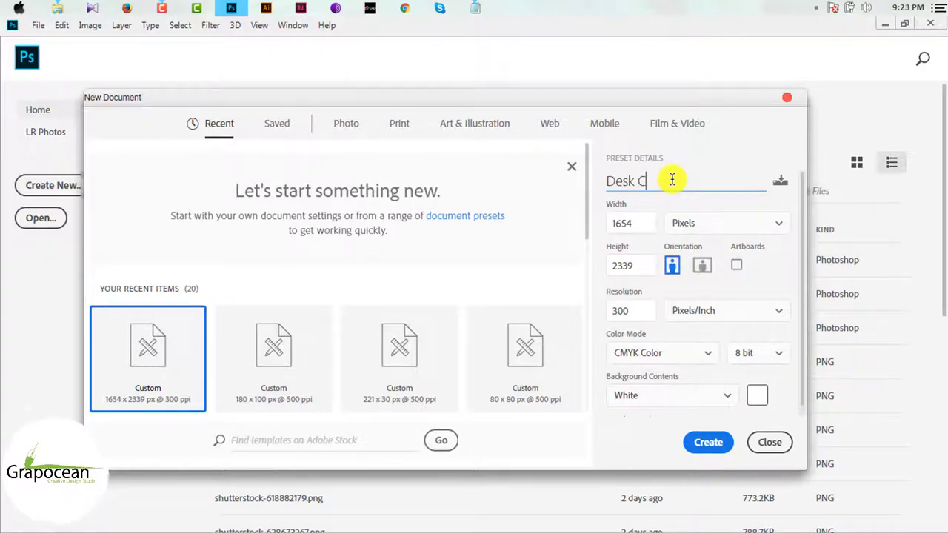
text(la)
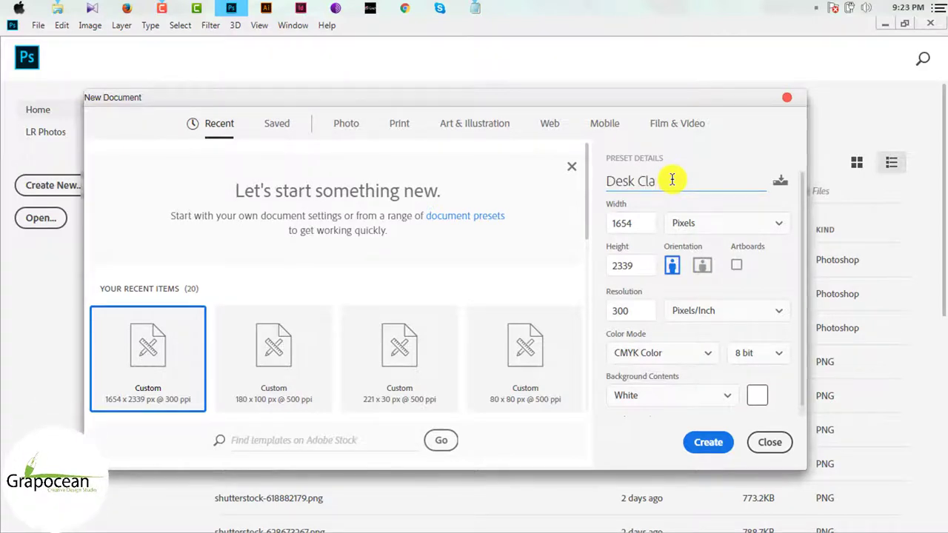
text(ndar Design)
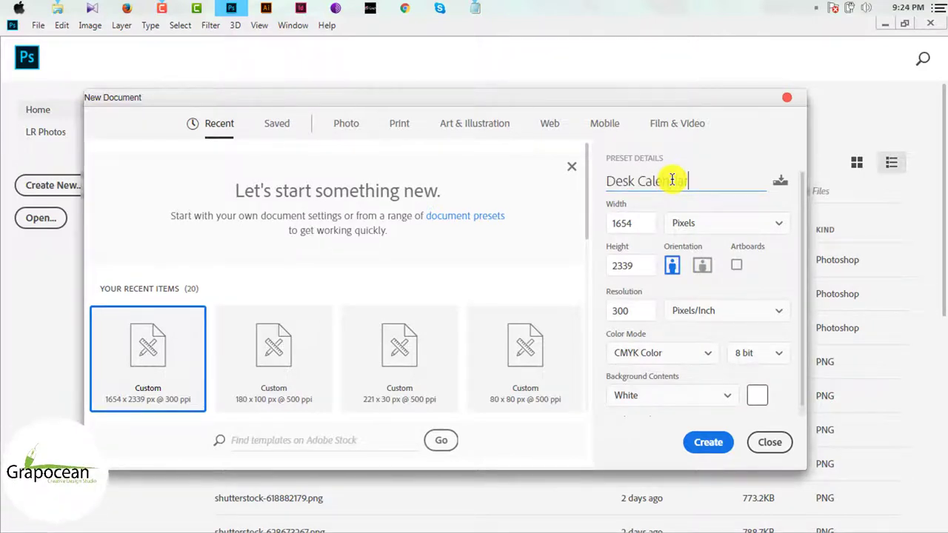
click(475, 11)
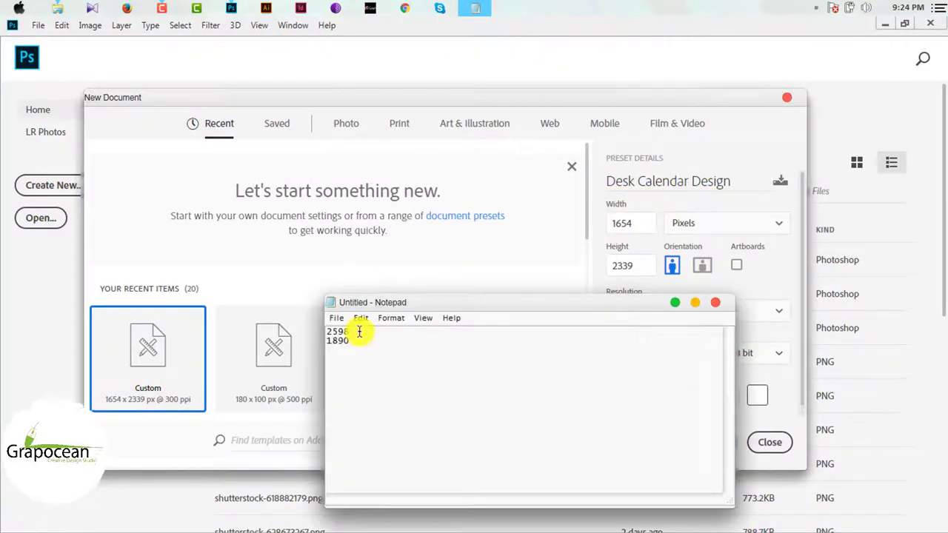
click(678, 305)
text(2598)
click(474, 10)
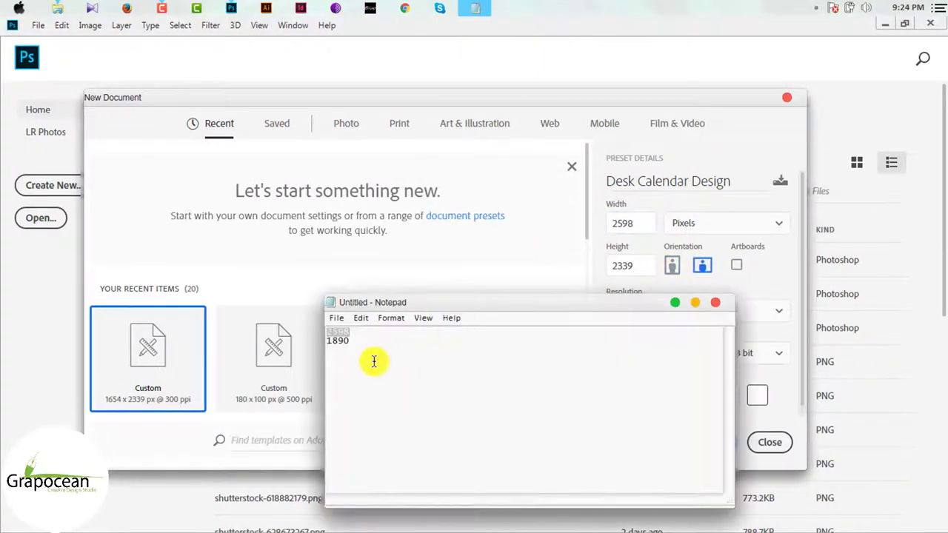
click(674, 304)
text(1890)
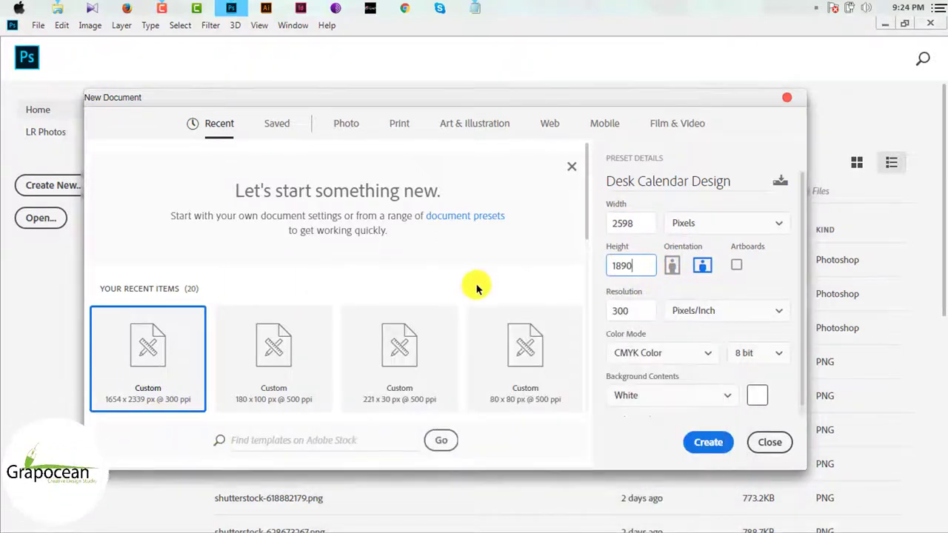
click(709, 445)
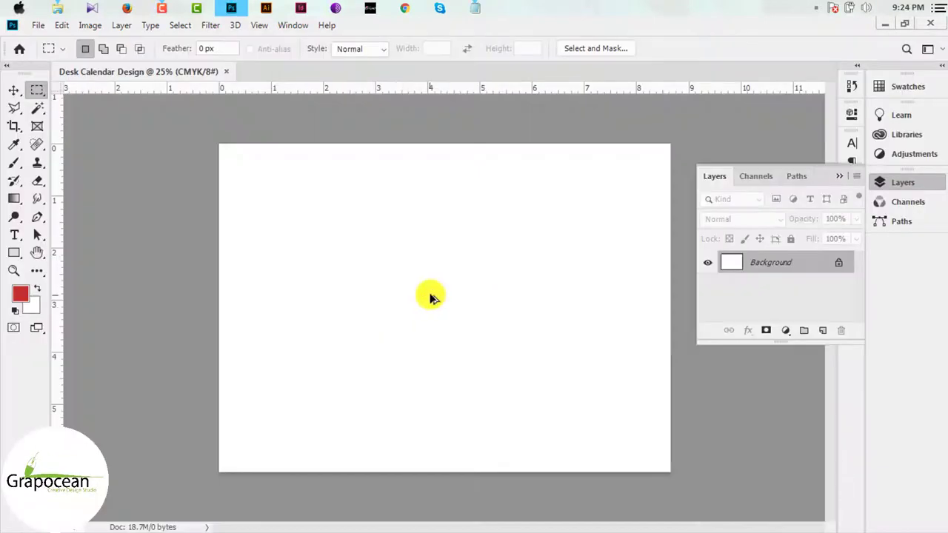
Open the dog photo shutterstock-441595639.png in its own document tab
click(841, 177)
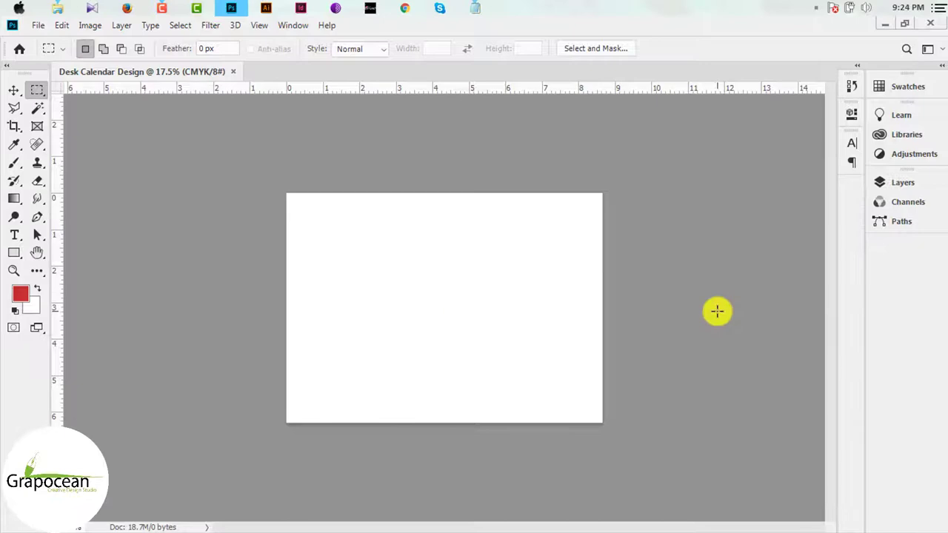
click(38, 25)
click(66, 56)
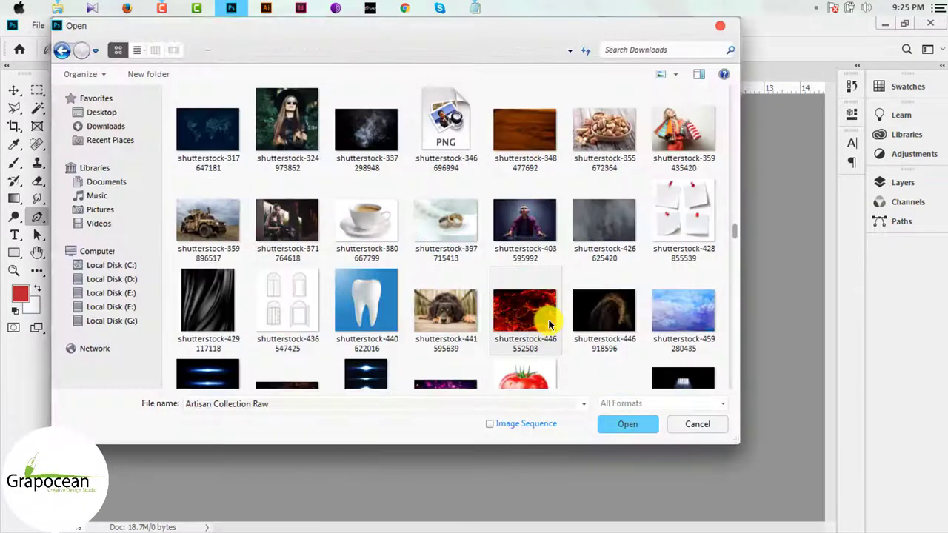
click(627, 424)
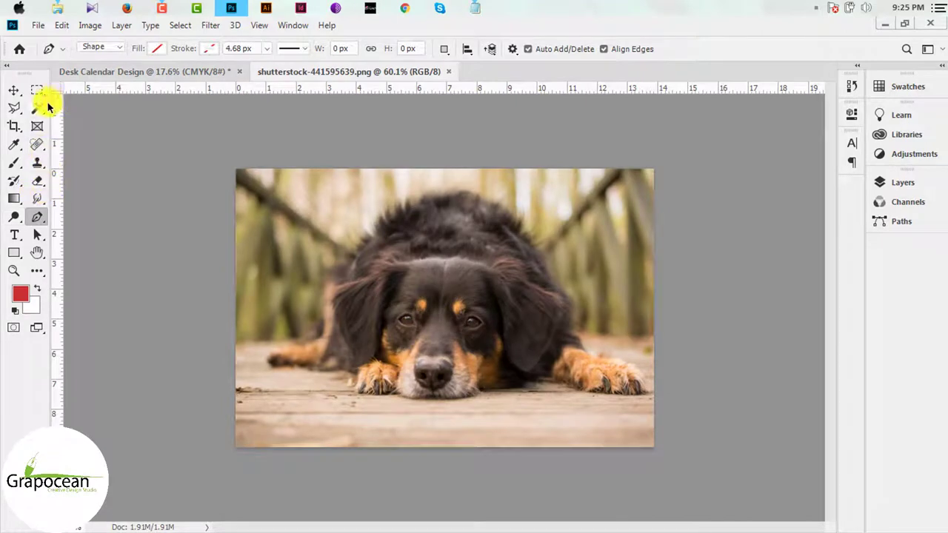
Try a Magic Wand selection on the photo's background, then undo it
click(37, 107)
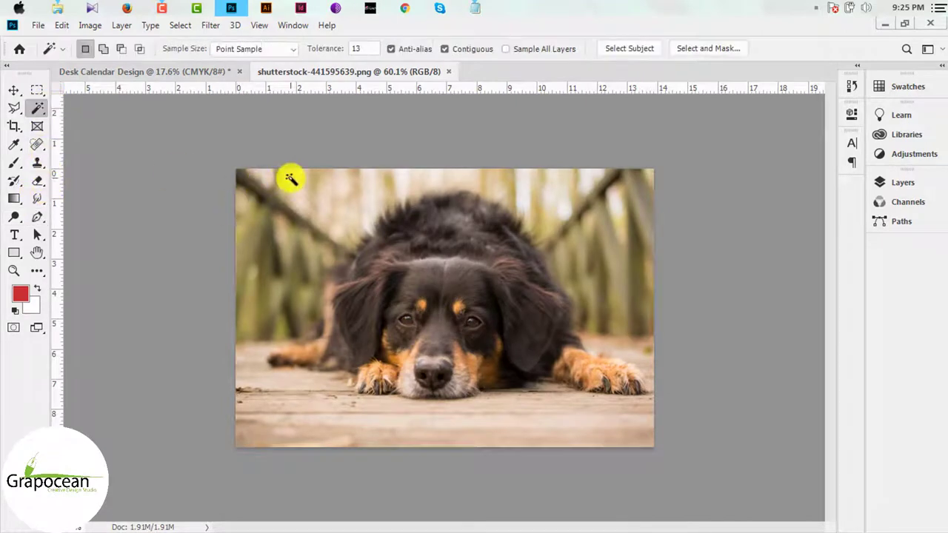
click(291, 178)
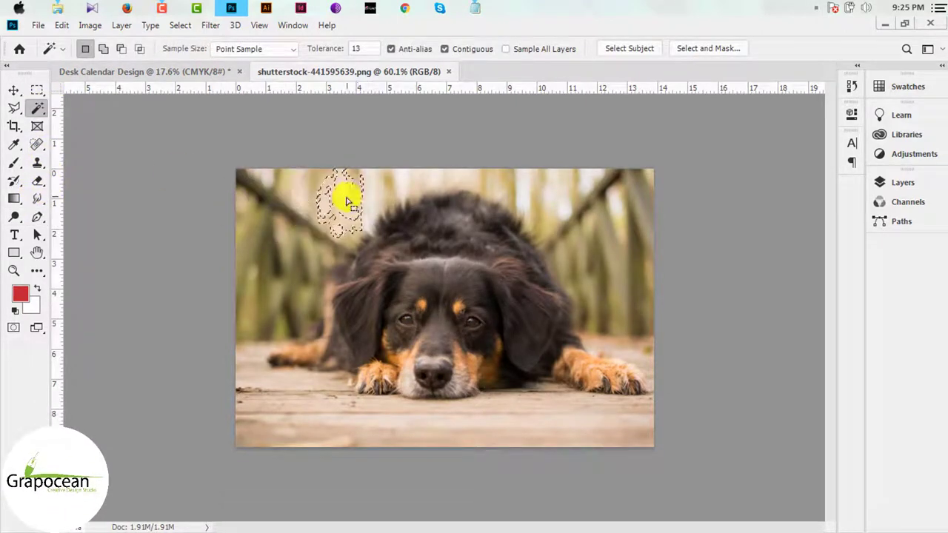
key(ctrl+z)
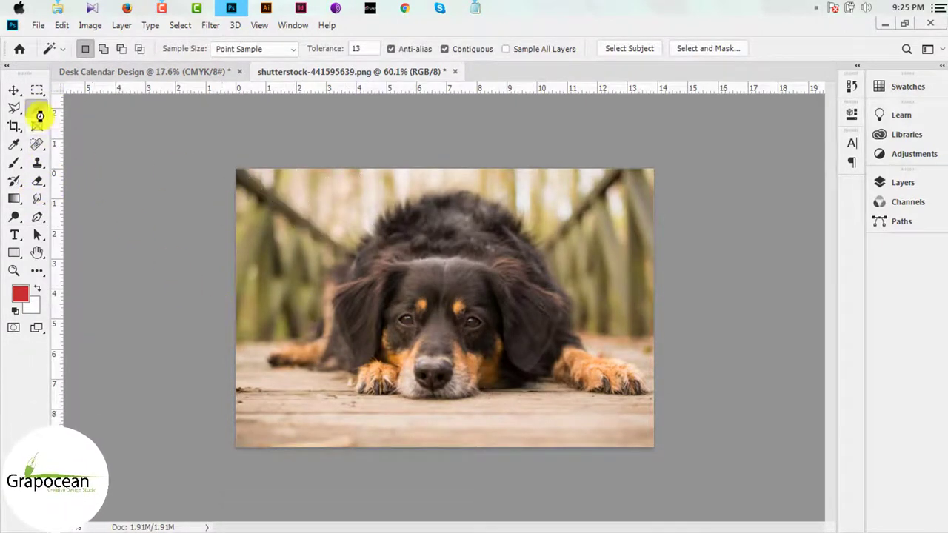
right_click(40, 116)
Quick-select the blurred background around the dog's head, paws and left side
click(104, 110)
drag(445, 179, 585, 211)
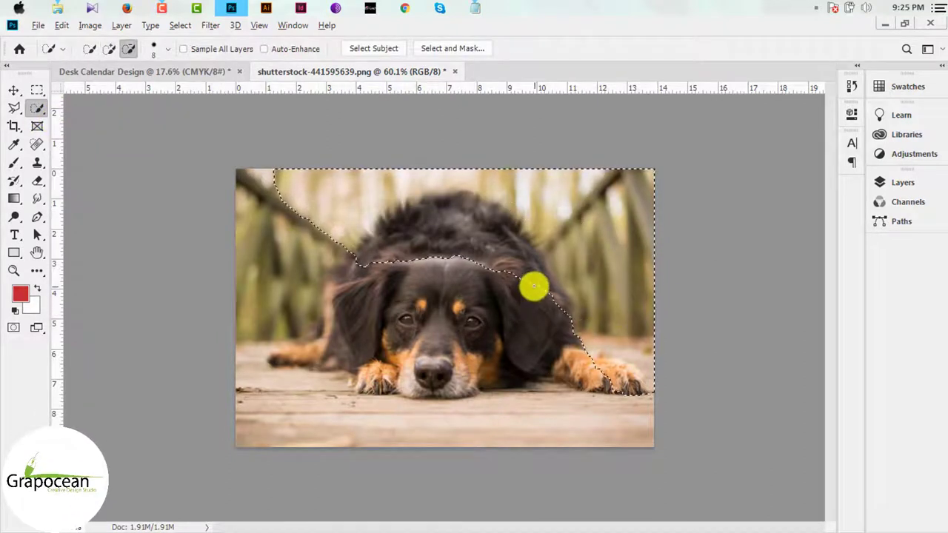
mouse_move(535, 287)
mouse_down()
mouse_move(469, 218)
mouse_move(418, 231)
mouse_move(508, 271)
mouse_move(510, 252)
mouse_up()
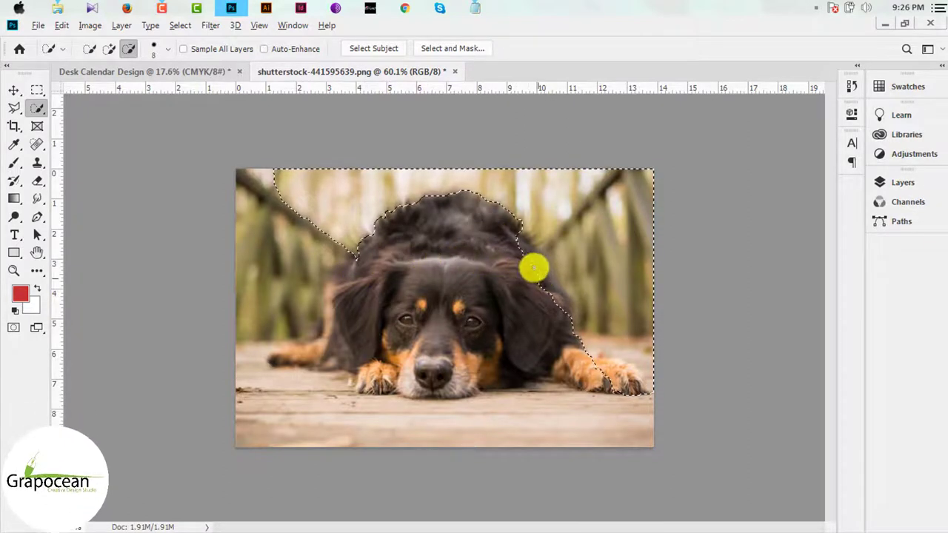
drag(596, 364, 634, 382)
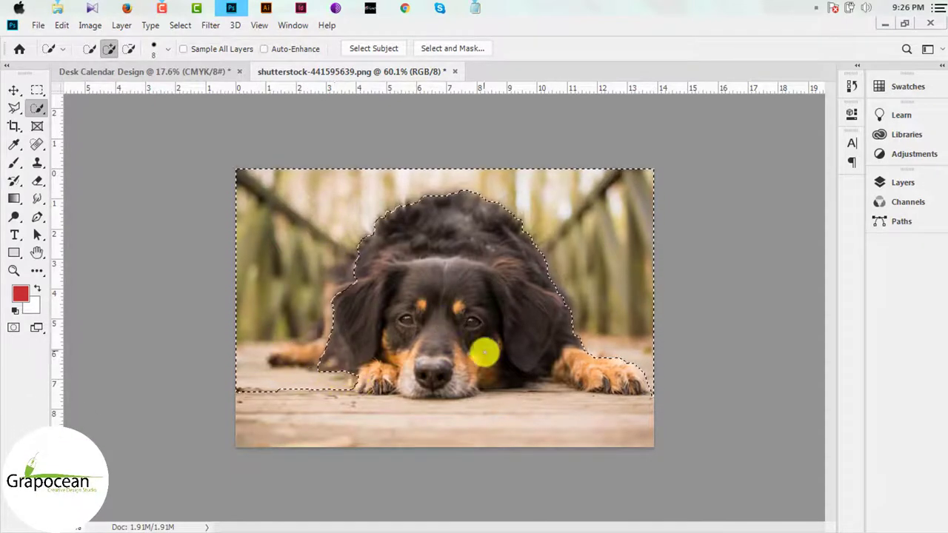
scroll(333, 355, down, 1)
scroll(315, 334, up, 5)
scroll(436, 404, down, 4)
scroll(292, 341, up, 2)
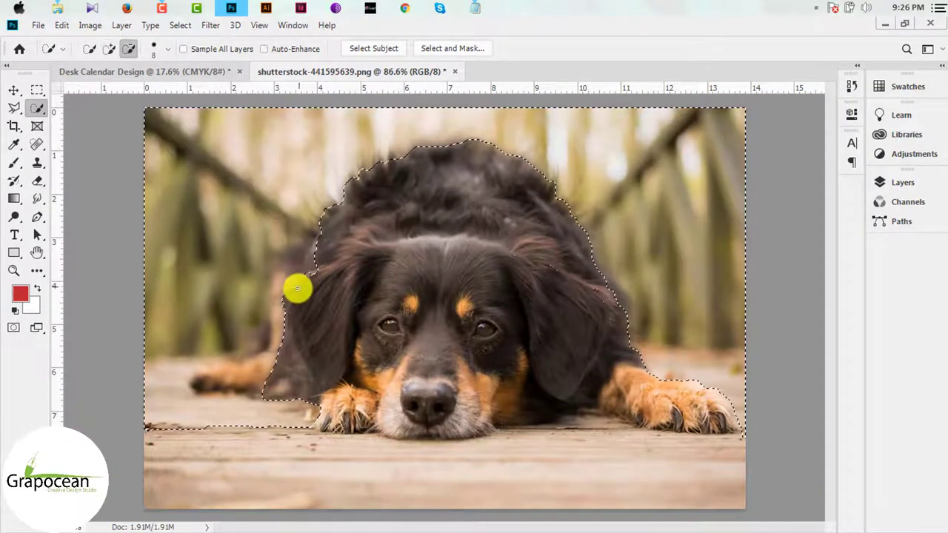
mouse_move(304, 245)
mouse_down()
mouse_move(244, 363)
mouse_move(217, 380)
mouse_up()
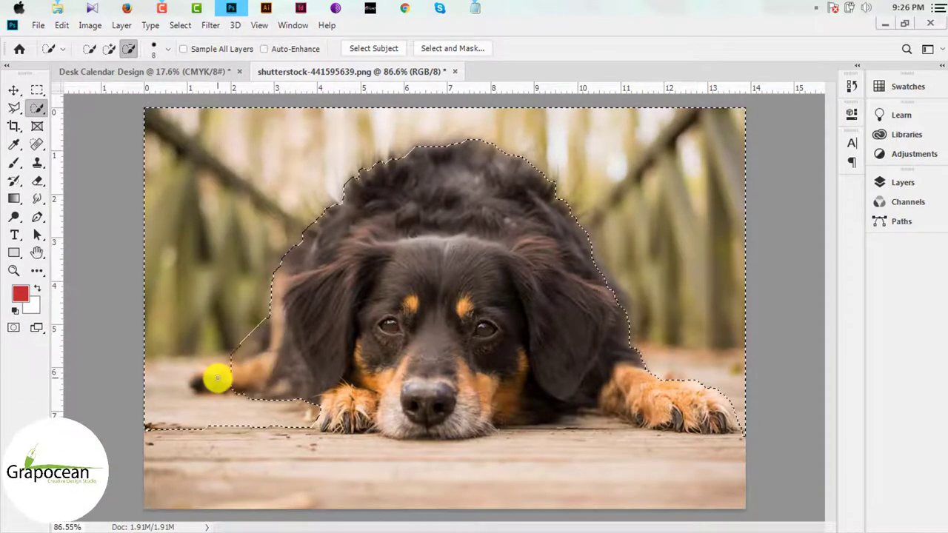
scroll(429, 419, down, 3)
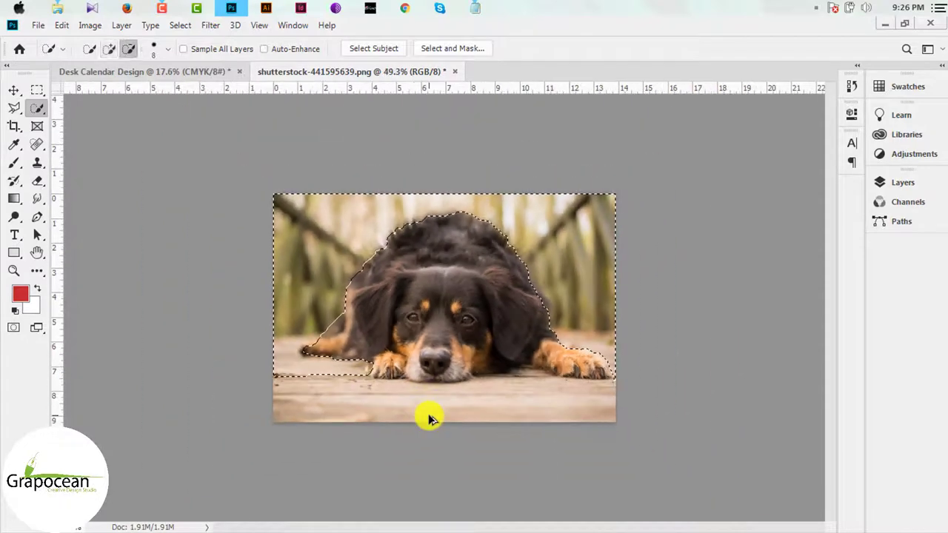
Unlock the photo's Background layer into an editable Layer 0
click(880, 183)
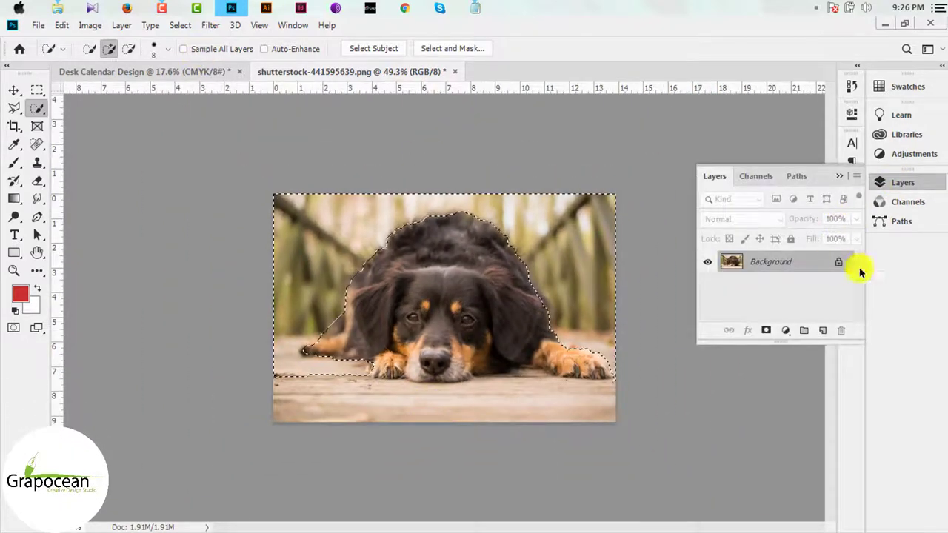
click(838, 261)
click(839, 175)
click(180, 25)
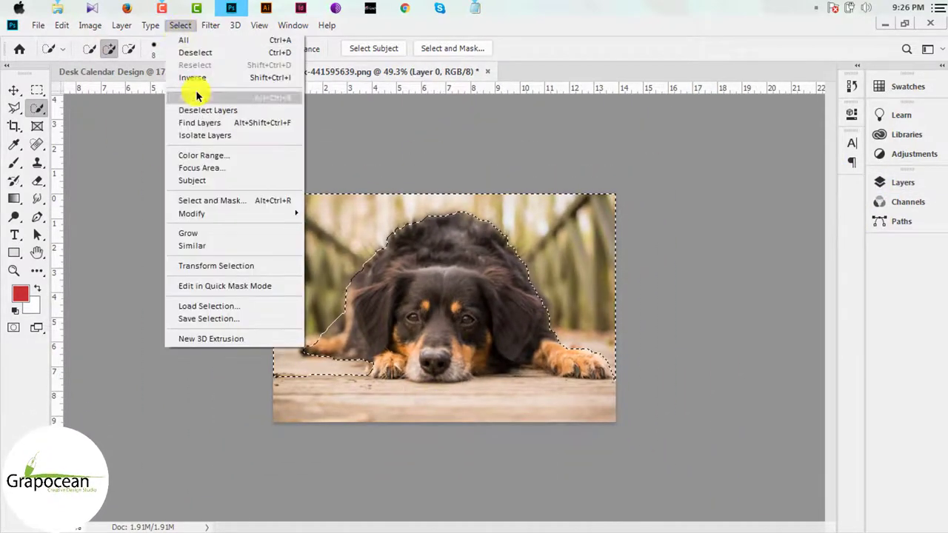
mouse_move(191, 213)
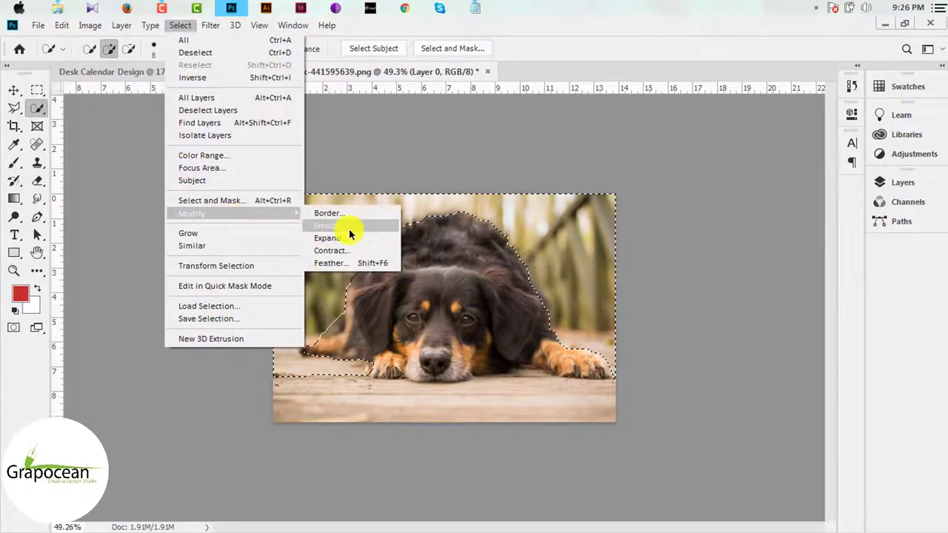
Smooth the selection by 2 px, invert it, and mask away the photo's background
click(350, 234)
text(2)
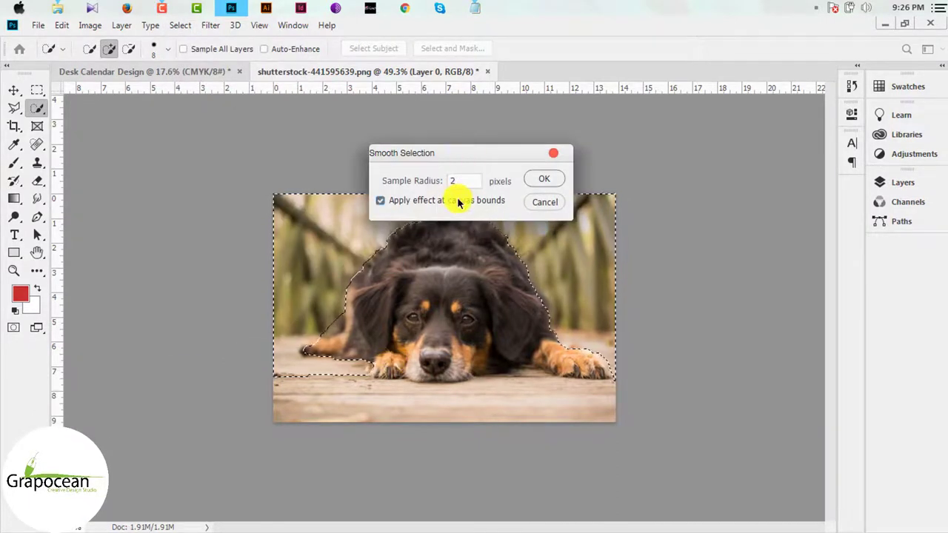
key(Return)
key(F7)
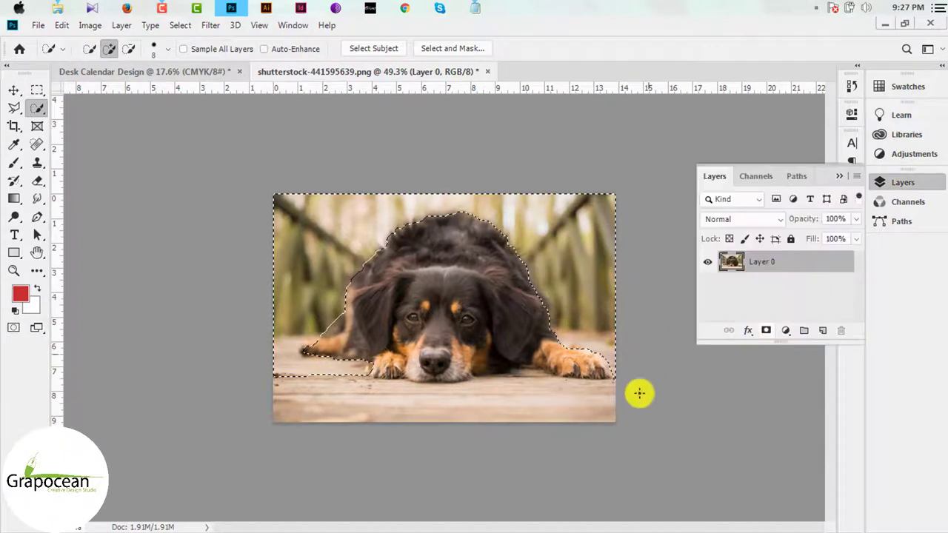
key(ctrl+shift+i)
click(766, 331)
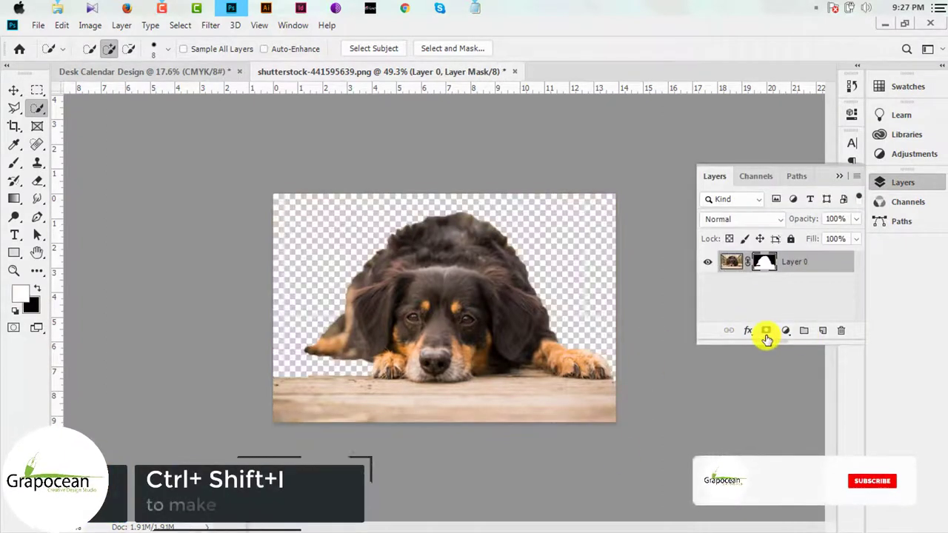
Drag the masked dog into the calendar as Layer 1 and resize it
click(18, 87)
mouse_move(446, 313)
mouse_down()
mouse_move(388, 262)
mouse_move(467, 307)
mouse_up()
key(ctrl+t)
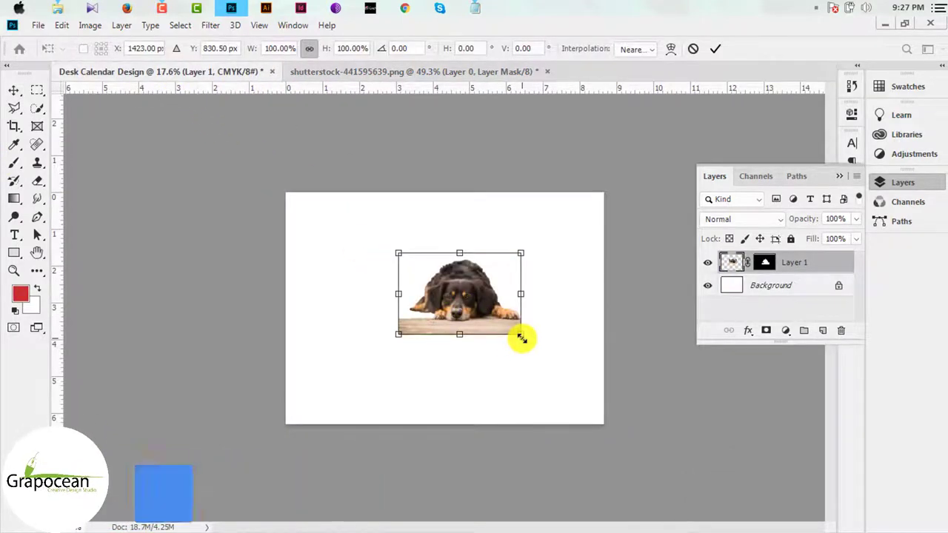
mouse_move(522, 338)
mouse_down()
mouse_move(486, 328)
mouse_move(491, 293)
mouse_up()
click(714, 48)
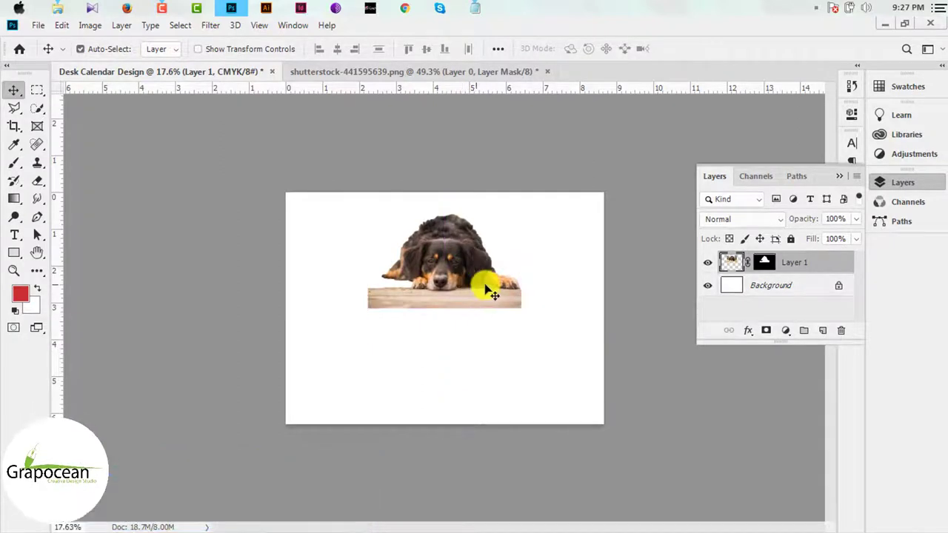
click(707, 262)
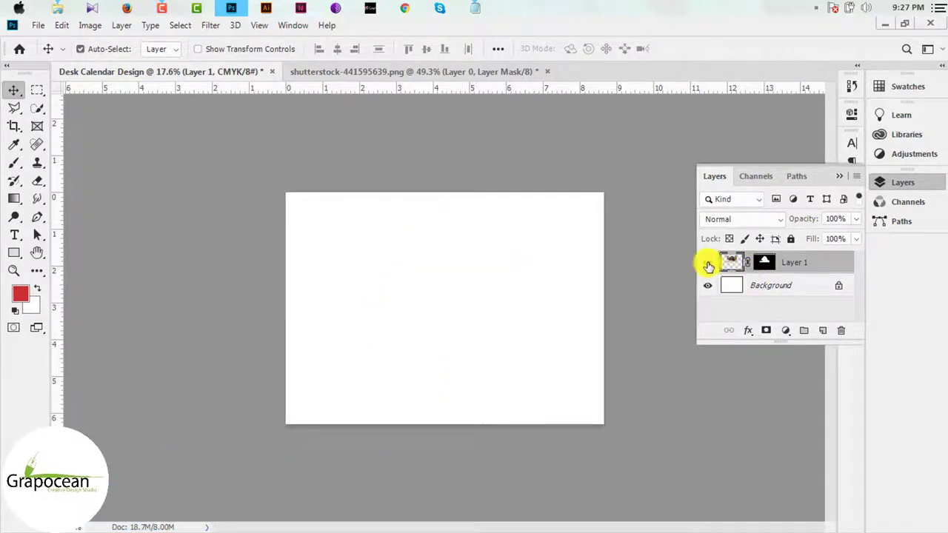
click(207, 25)
click(442, 353)
click(89, 25)
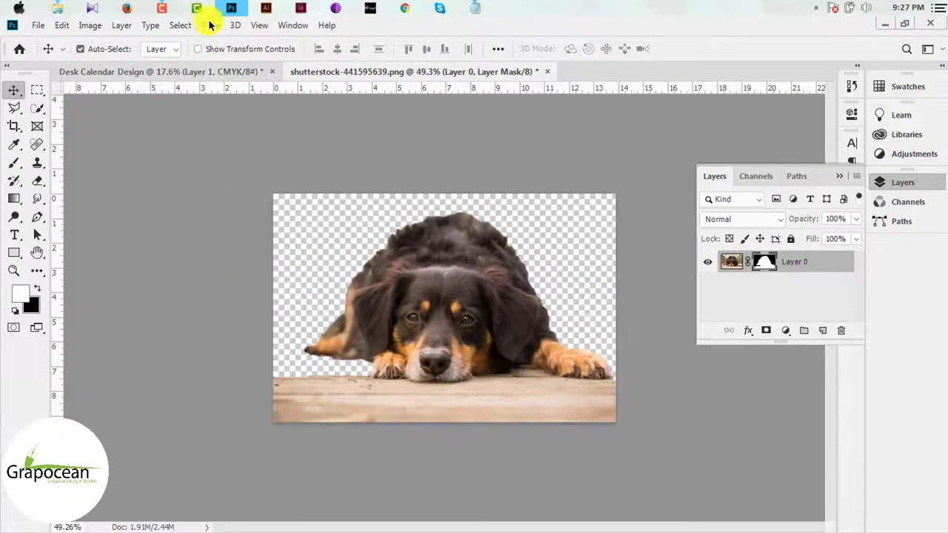
Undo the dog layer dropped into the calendar and return to the dog photo
click(210, 25)
key(Escape)
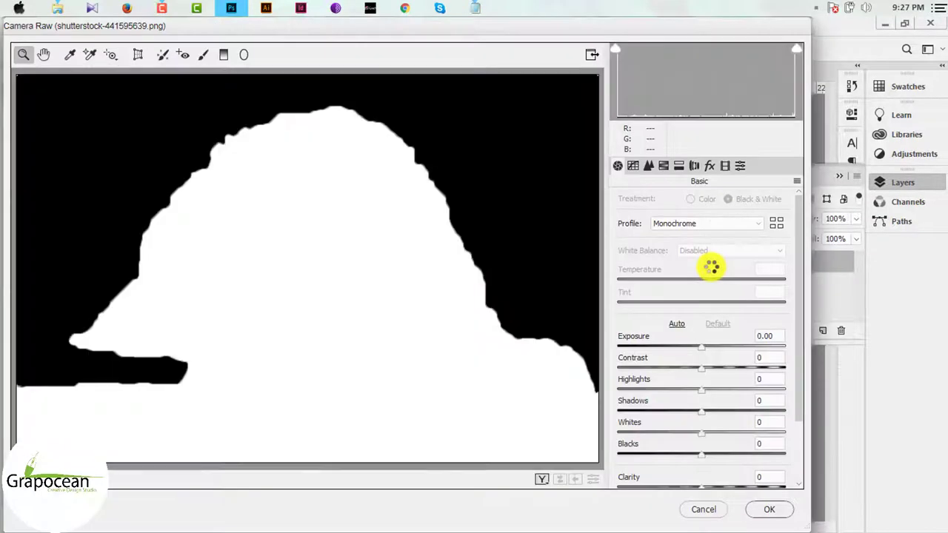
click(700, 516)
drag(730, 264, 455, 297)
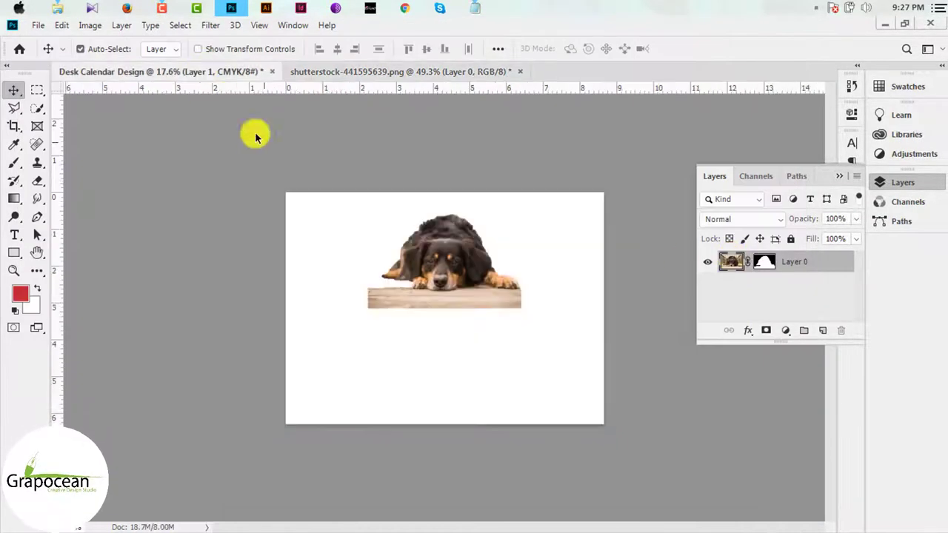
key(ctrl+z)
click(413, 71)
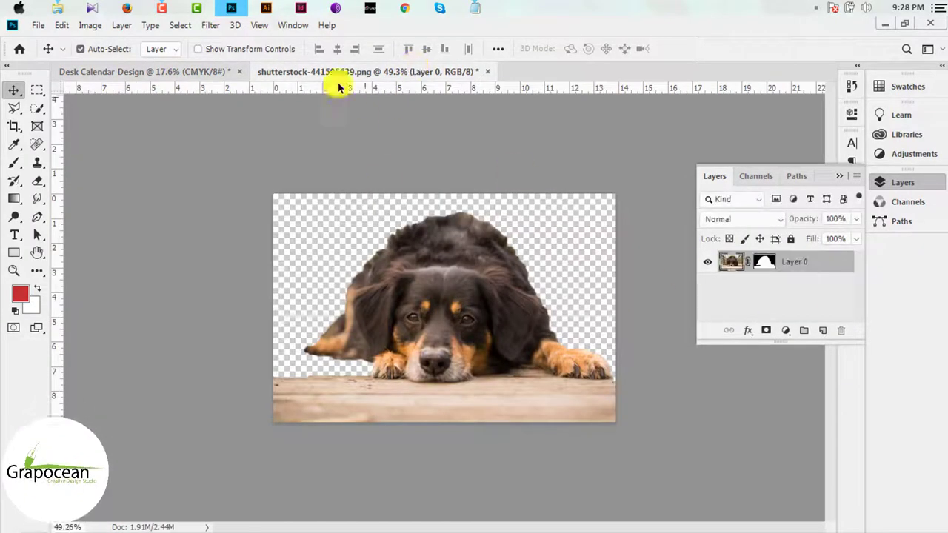
In Camera Raw, set exposure +0.40, contrast -86 and highlights +46
click(210, 25)
click(237, 106)
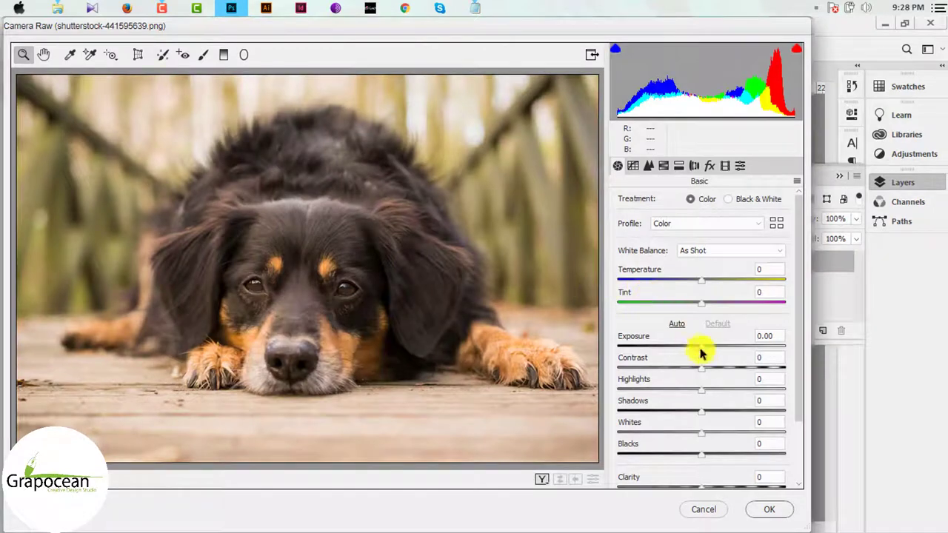
drag(701, 346, 711, 345)
click(698, 366)
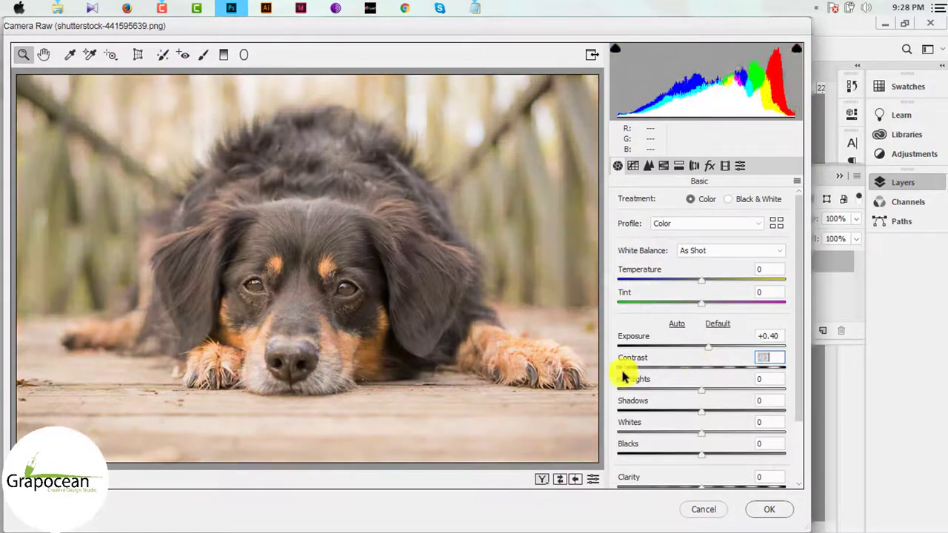
mouse_move(695, 398)
mouse_down()
mouse_move(783, 395)
mouse_move(684, 413)
mouse_up()
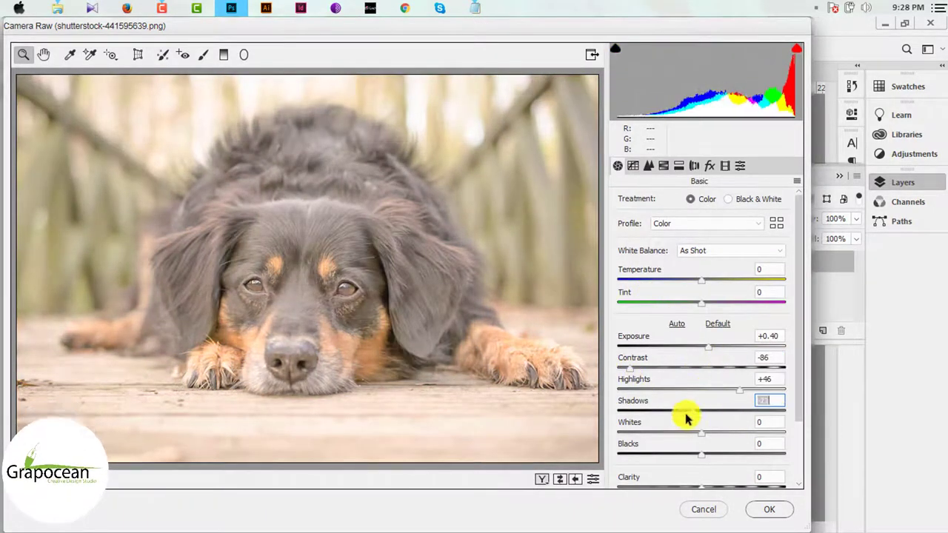
click(756, 438)
Adjust shadows, whites and blacks, clarity +100, dehaze -11, and warm the colour temperature
scroll(719, 438, down, 1)
drag(753, 438, 627, 427)
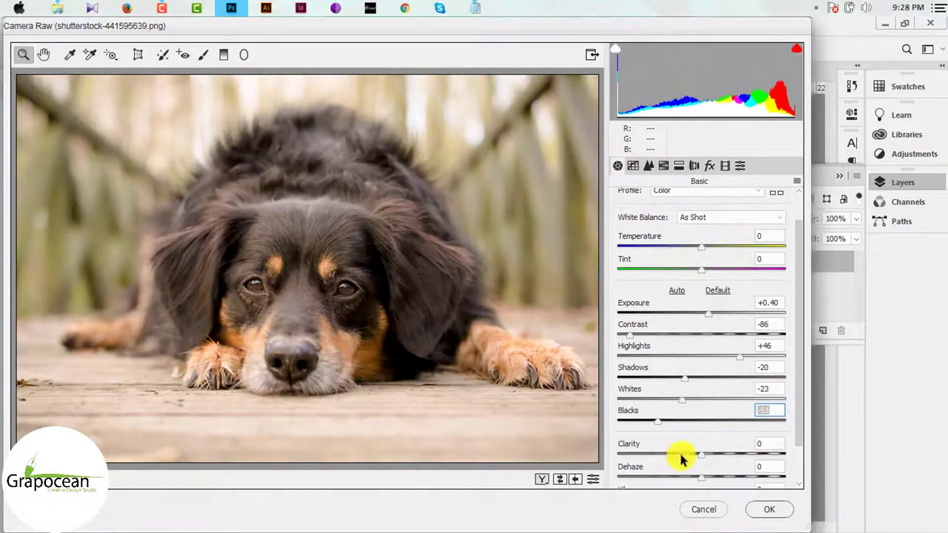
drag(701, 453, 821, 463)
drag(656, 422, 688, 438)
scroll(798, 386, down, 1)
mouse_move(702, 206)
mouse_down()
mouse_move(684, 205)
mouse_move(724, 215)
mouse_move(696, 213)
mouse_up()
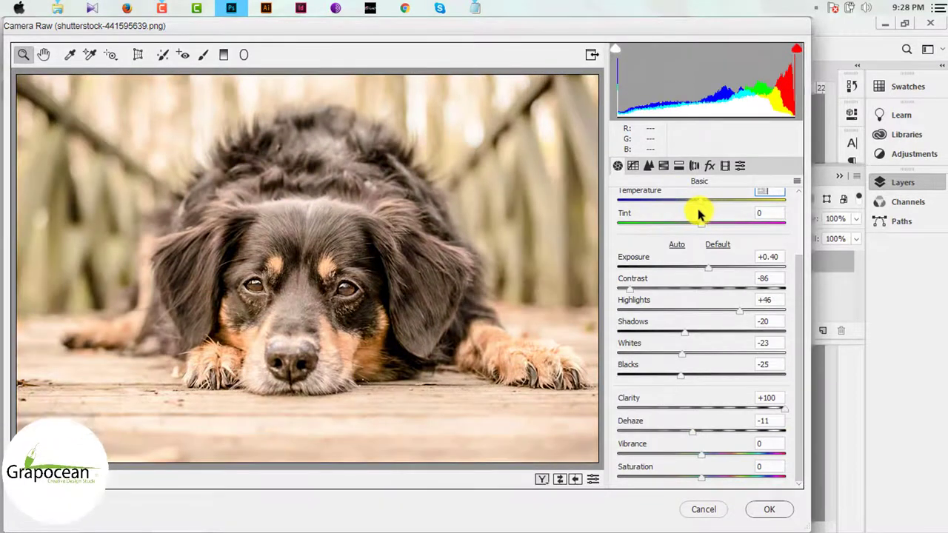
Place the toned dog on the calendar, tilted about 19 degrees and enlarged
click(769, 509)
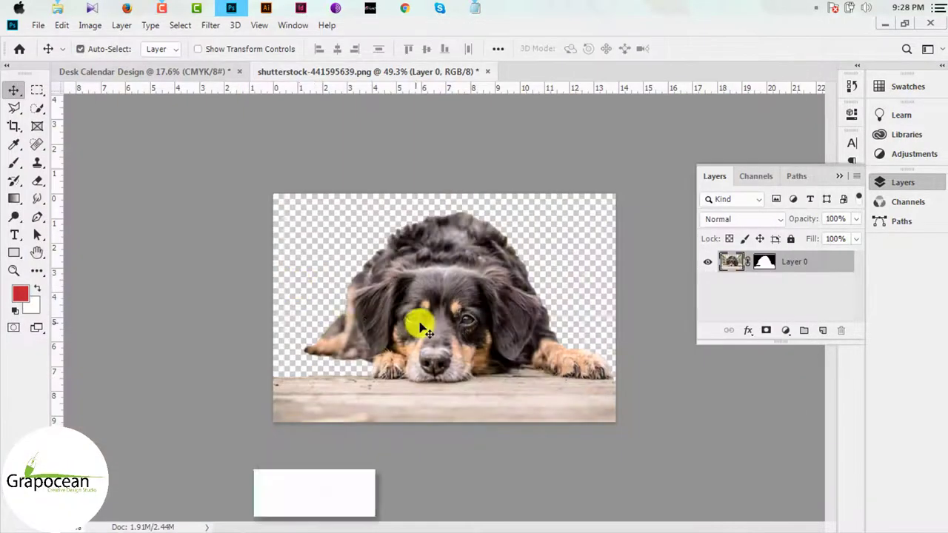
mouse_move(468, 300)
mouse_down()
mouse_move(167, 51)
mouse_move(192, 108)
mouse_move(452, 289)
mouse_up()
key(ctrl+t)
drag(511, 326, 546, 271)
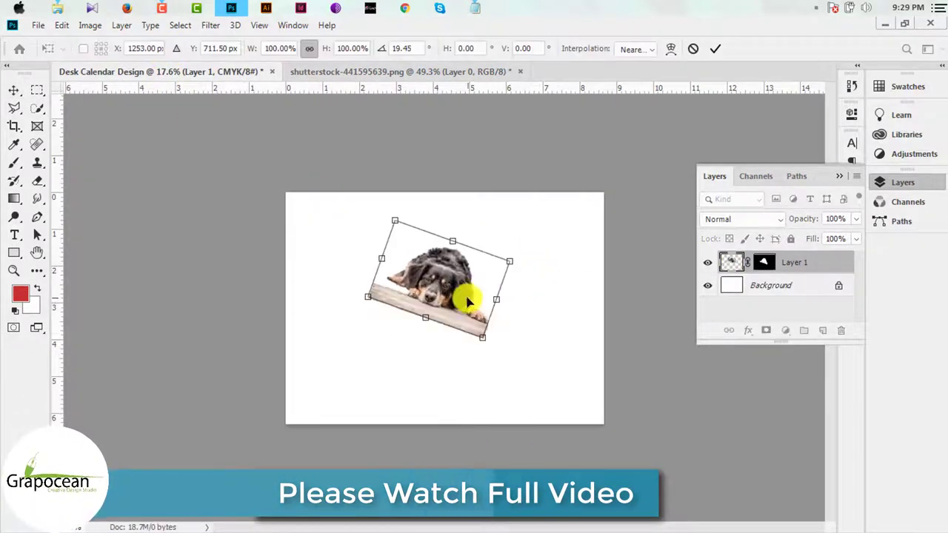
drag(479, 244, 482, 296)
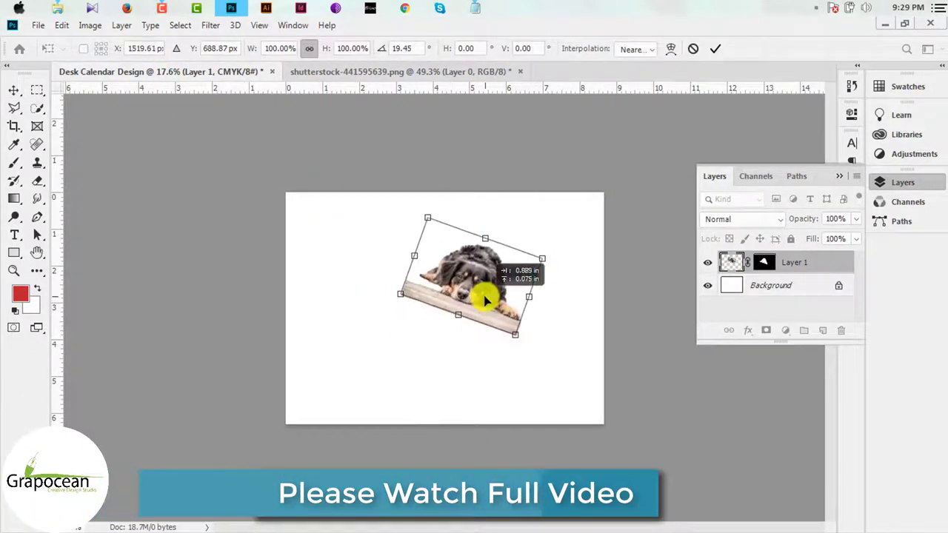
click(716, 49)
scroll(529, 302, up, 2)
scroll(508, 317, down, 1)
key(ctrl+t)
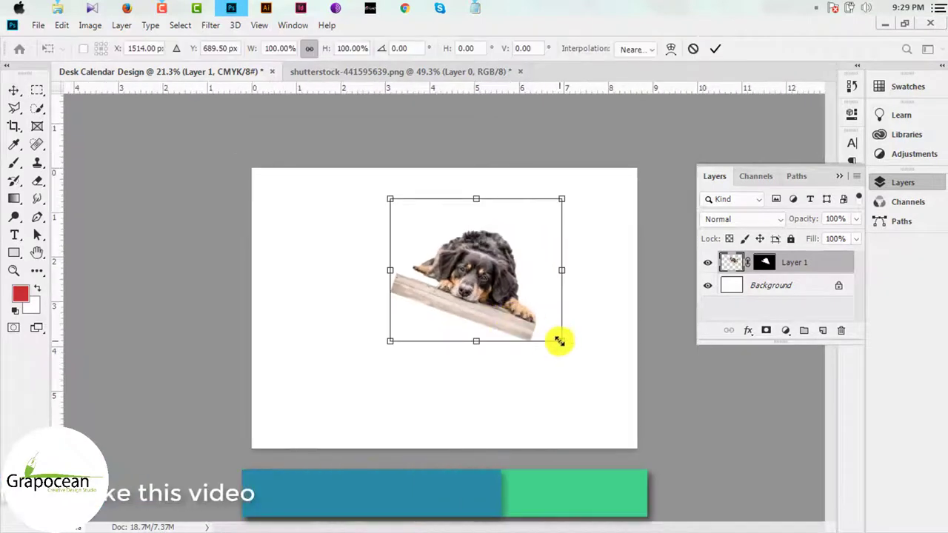
drag(559, 337, 571, 351)
click(718, 48)
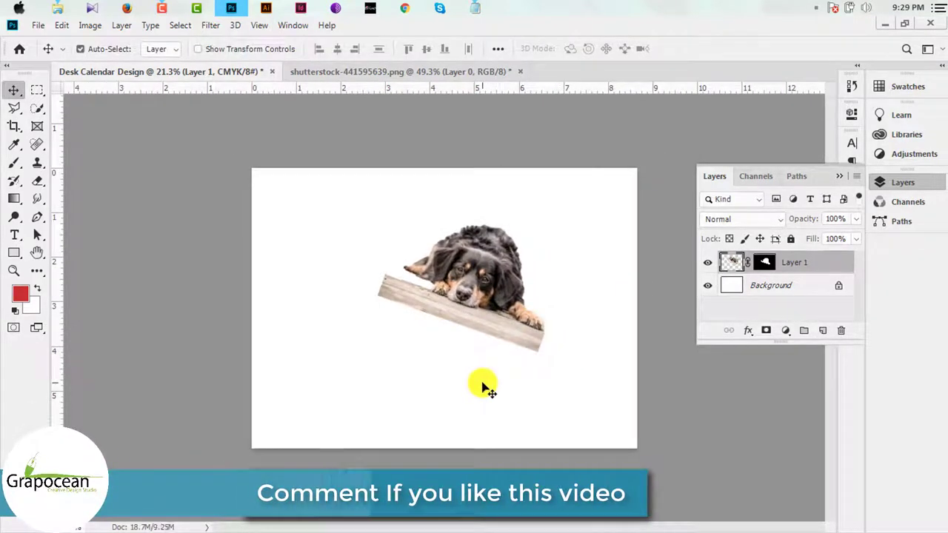
Delete the dog layer's mask and duplicate it as Layer 1 copy
right_click(767, 263)
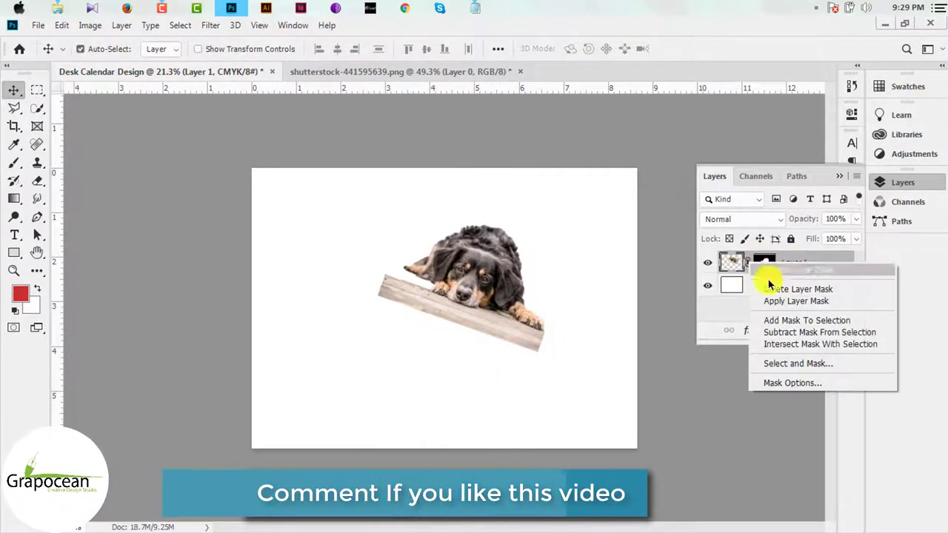
click(759, 288)
drag(743, 262, 821, 331)
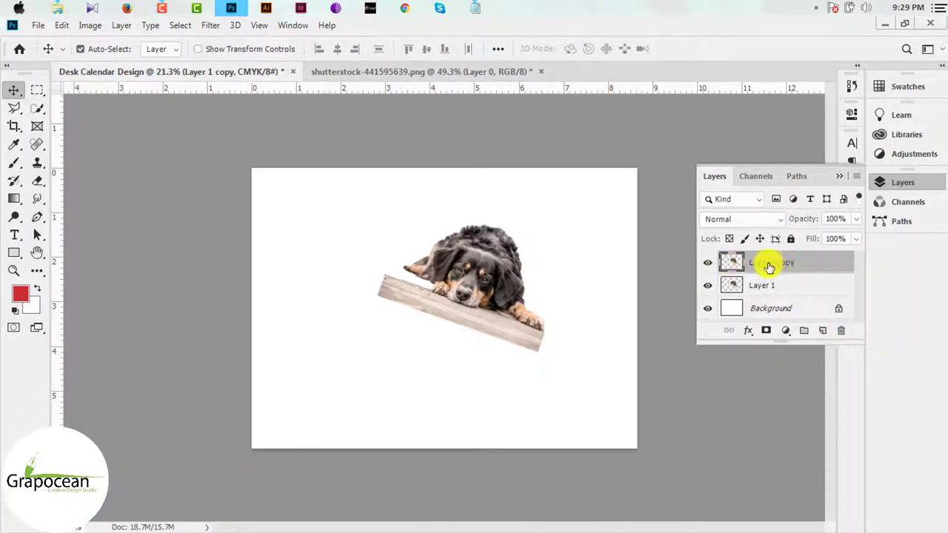
Liquify the copied dog, warping its head, ear, right side, paws and board edge outward
click(210, 25)
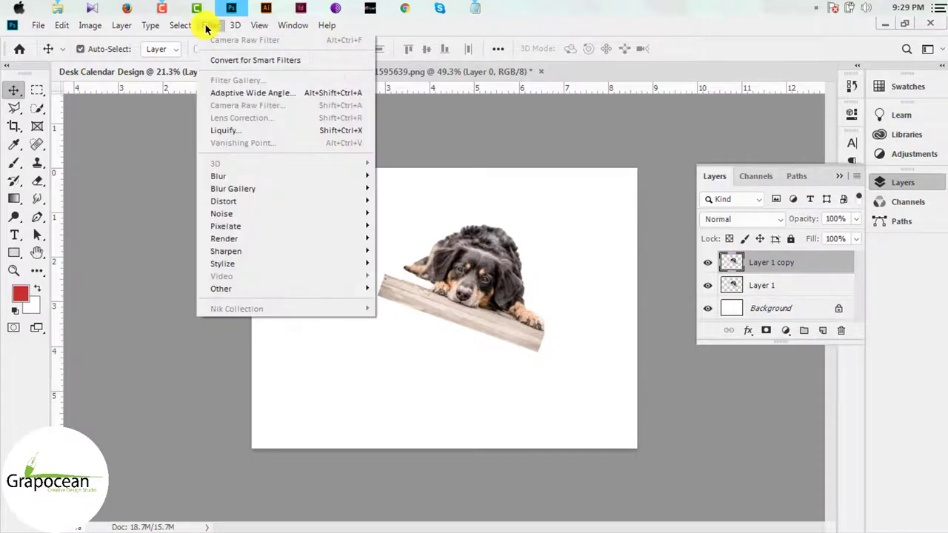
click(207, 26)
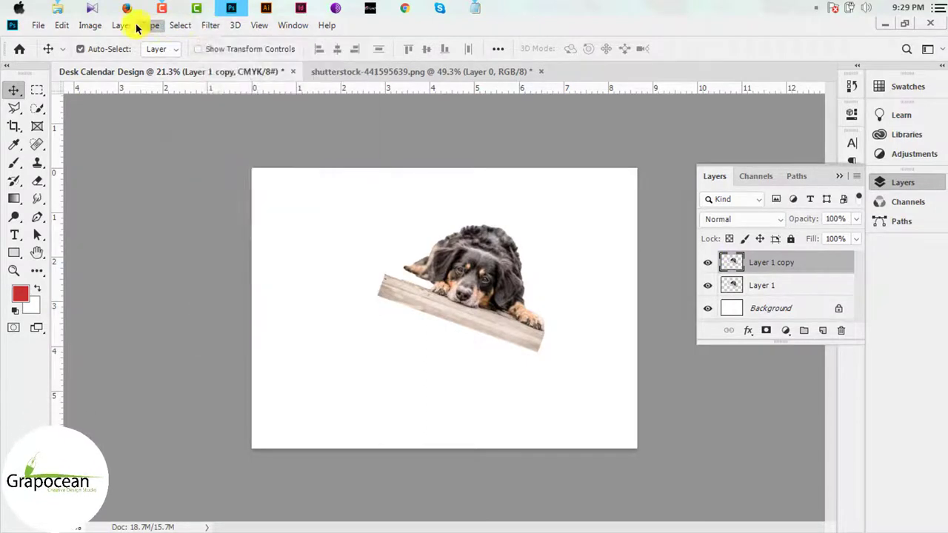
click(91, 25)
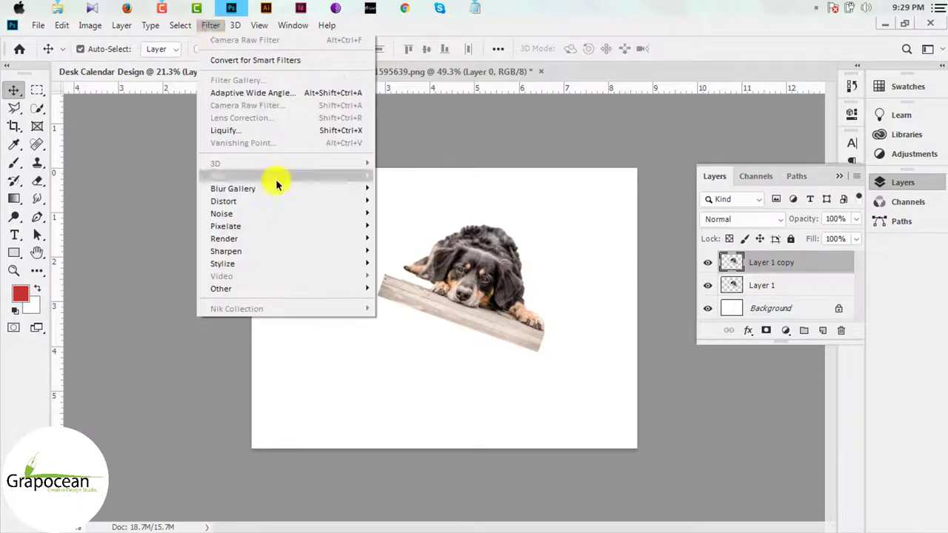
click(243, 131)
click(568, 249)
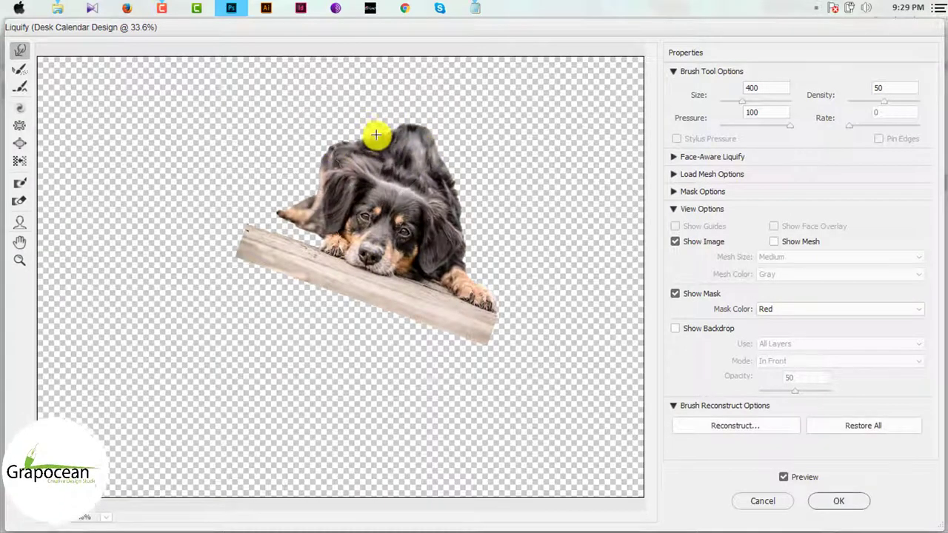
mouse_move(377, 135)
mouse_down()
mouse_move(328, 190)
mouse_move(264, 169)
mouse_up()
mouse_move(445, 167)
mouse_down()
mouse_move(493, 155)
mouse_move(468, 257)
mouse_move(521, 249)
mouse_up()
drag(326, 248, 268, 243)
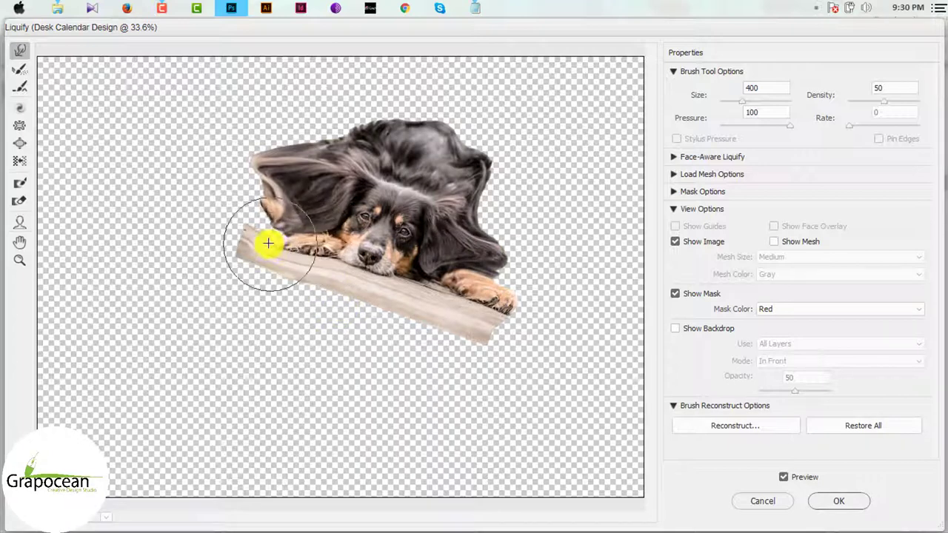
drag(366, 296, 413, 318)
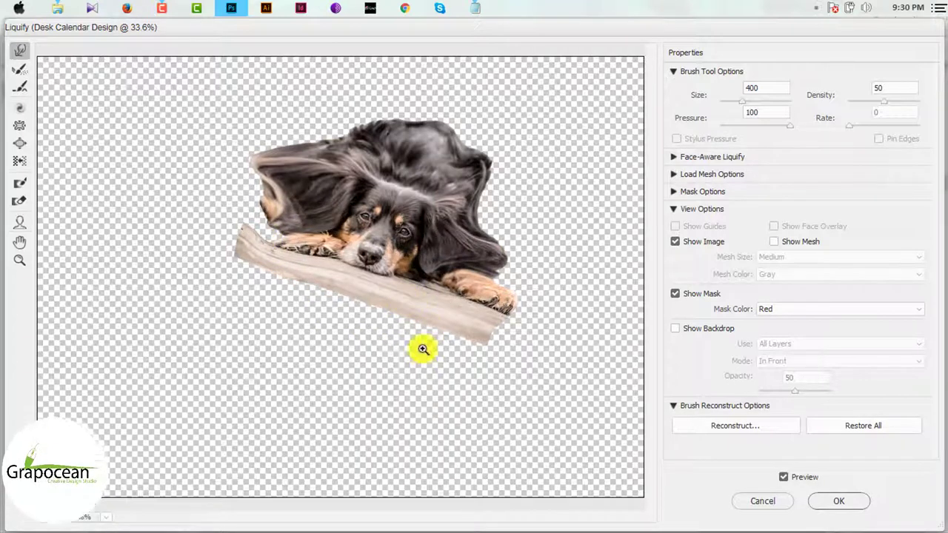
key(Return)
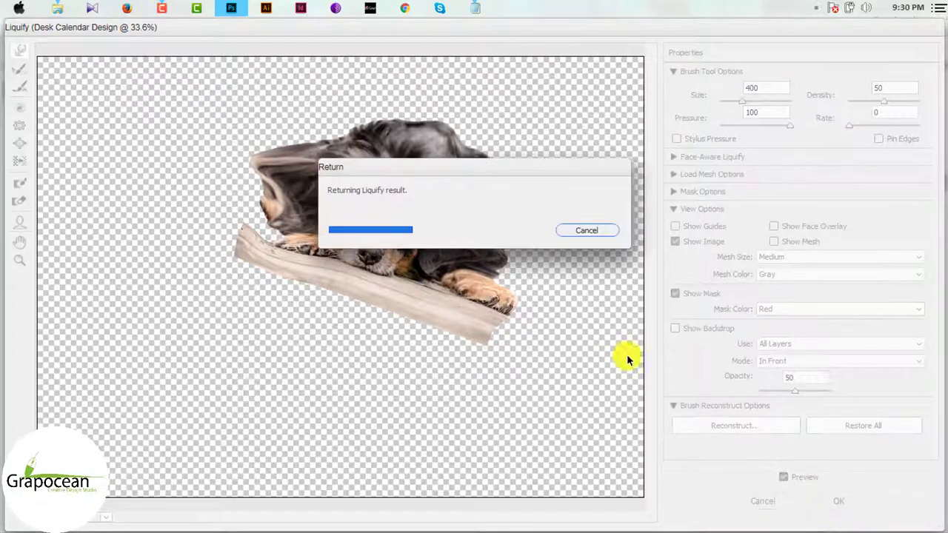
Select the Eraser and enlarge its brush preset picker to show more brushes
key(ctrl+minus)
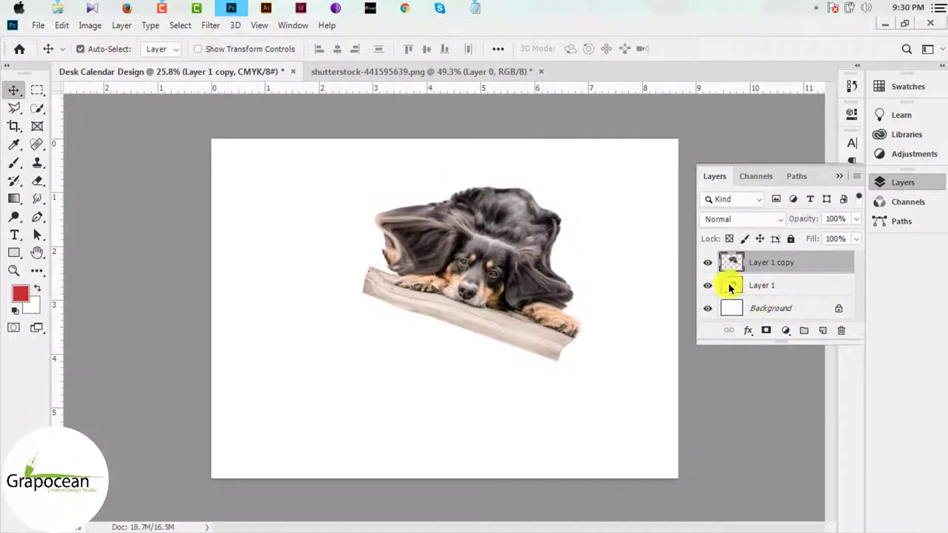
click(13, 163)
click(37, 181)
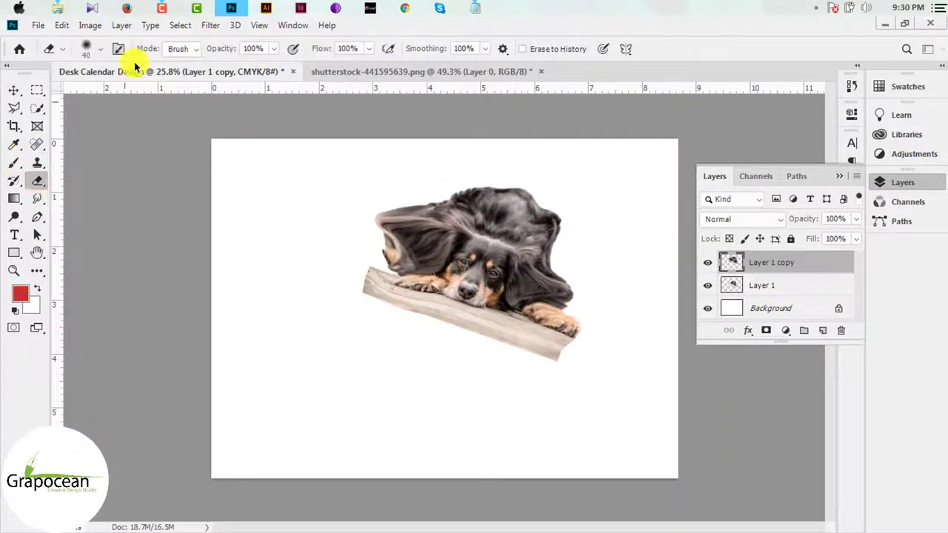
click(100, 48)
scroll(119, 215, down, 2)
scroll(151, 213, up, 2)
click(188, 75)
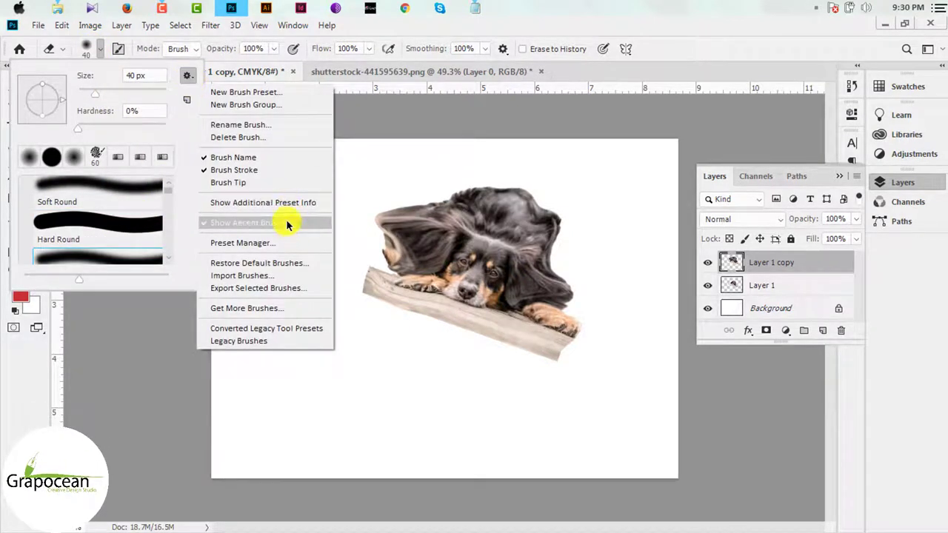
click(171, 242)
scroll(164, 192, down, 5)
drag(206, 288, 391, 320)
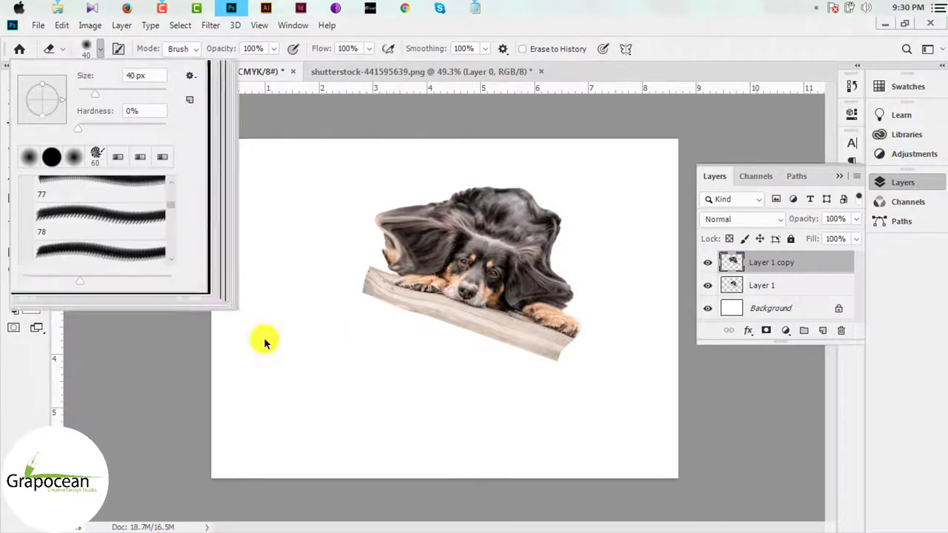
Choose a 2500 px Stardust brush from the brush folders and test-erase on the dog
scroll(358, 199, up, 5)
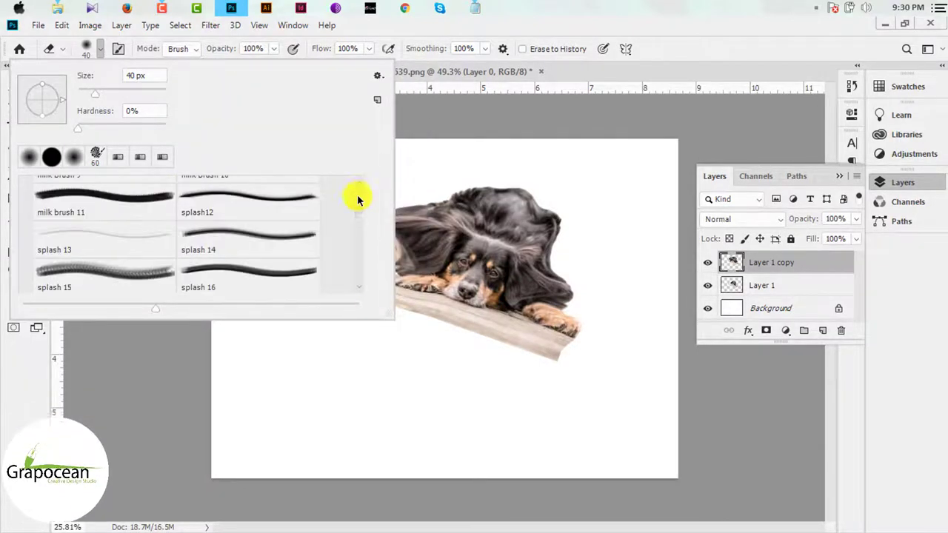
scroll(74, 236, up, 3)
scroll(36, 254, up, 5)
click(27, 254)
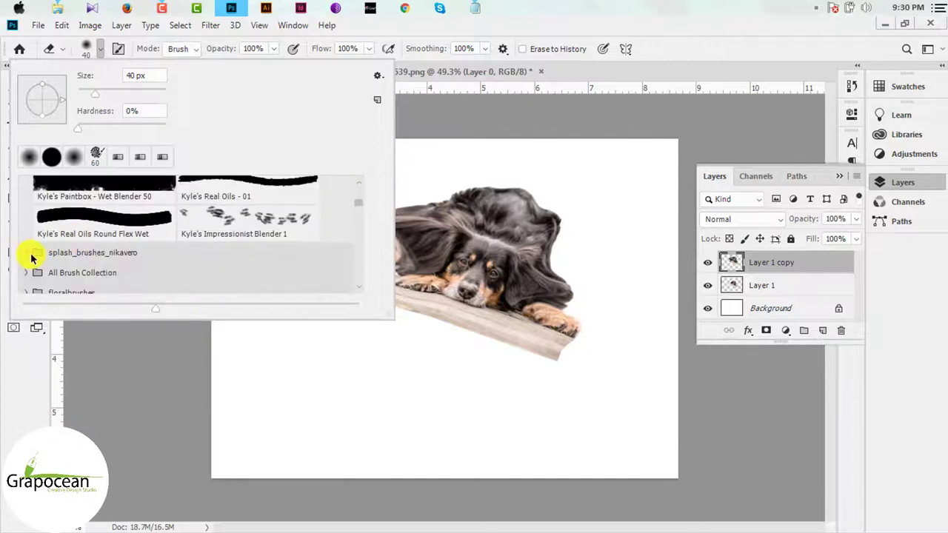
scroll(37, 236, up, 3)
click(38, 229)
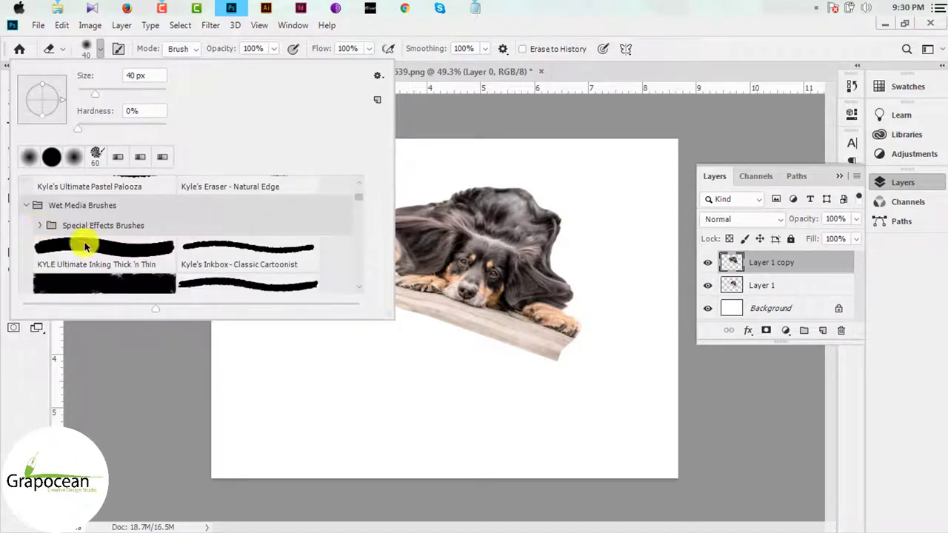
scroll(41, 222, down, 3)
scroll(68, 266, up, 2)
scroll(43, 214, up, 1)
click(43, 214)
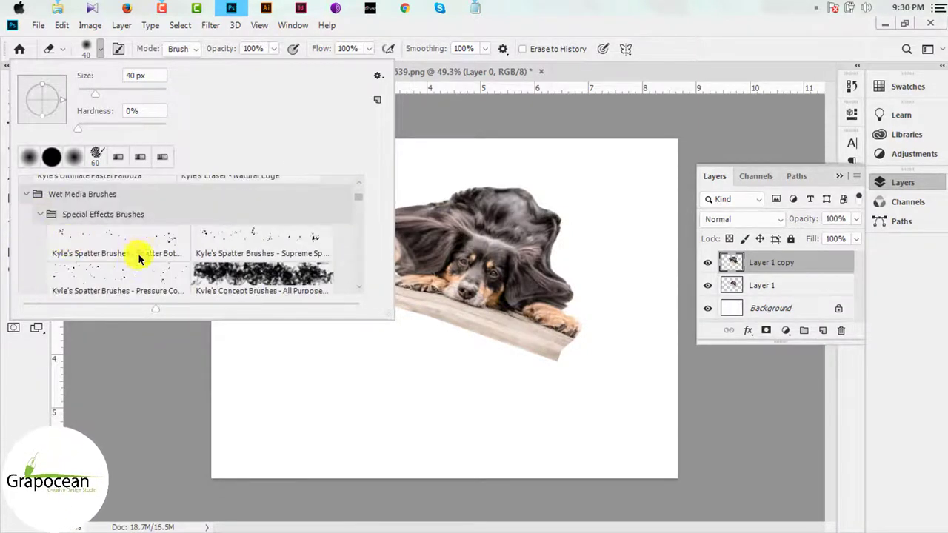
scroll(134, 252, down, 1)
scroll(118, 244, down, 2)
scroll(131, 266, down, 2)
scroll(126, 264, down, 5)
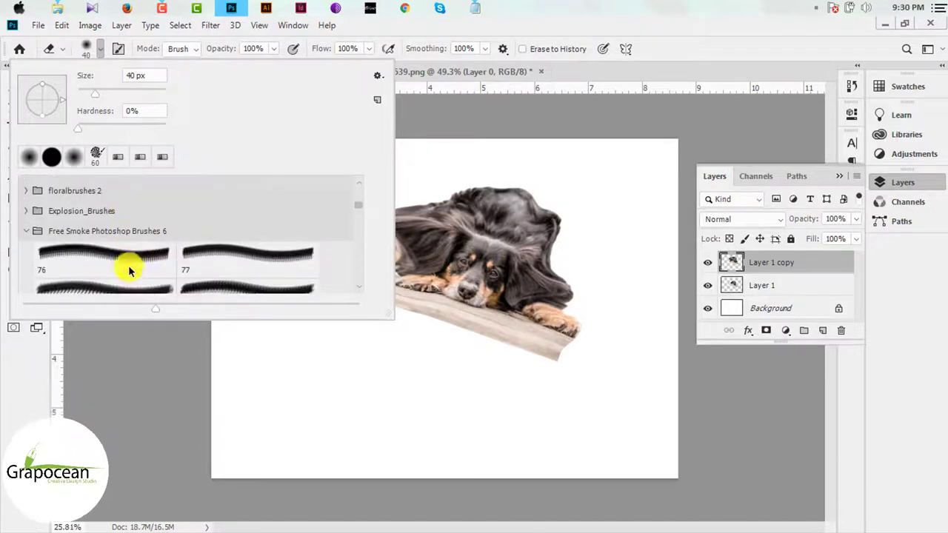
click(26, 230)
scroll(100, 264, down, 1)
click(27, 235)
scroll(28, 222, down, 1)
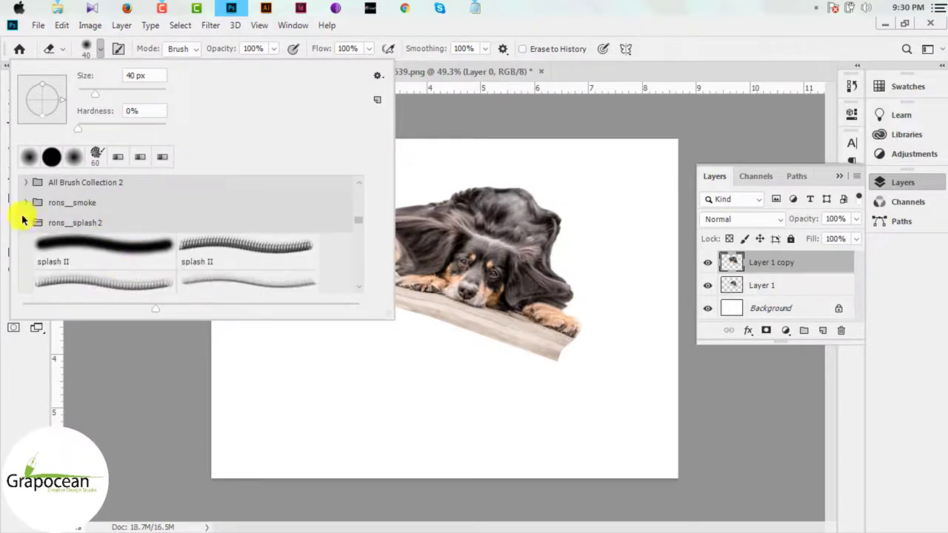
click(28, 220)
click(28, 231)
scroll(129, 259, down, 1)
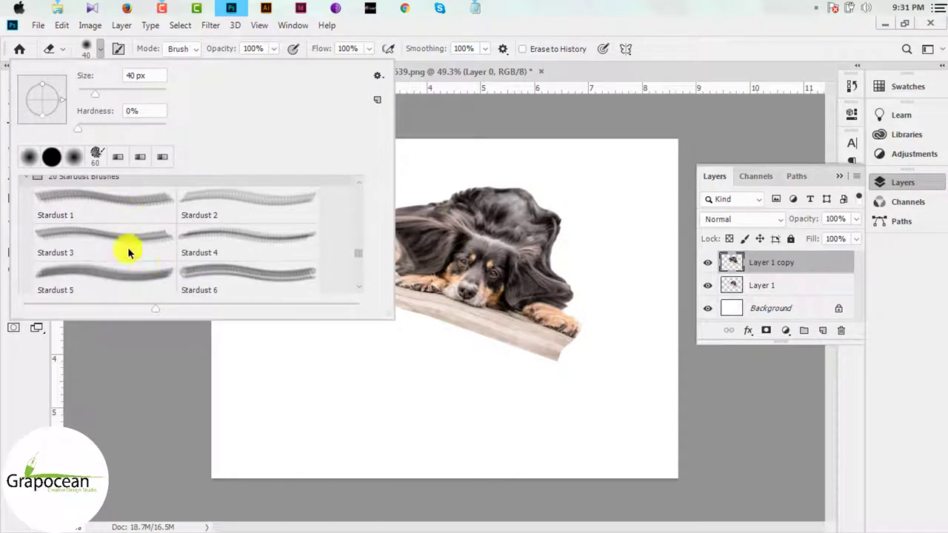
click(128, 248)
click(477, 291)
Erase the dog's ears, head top and right cheek edges into stardust sparkles
key(ctrl+z)
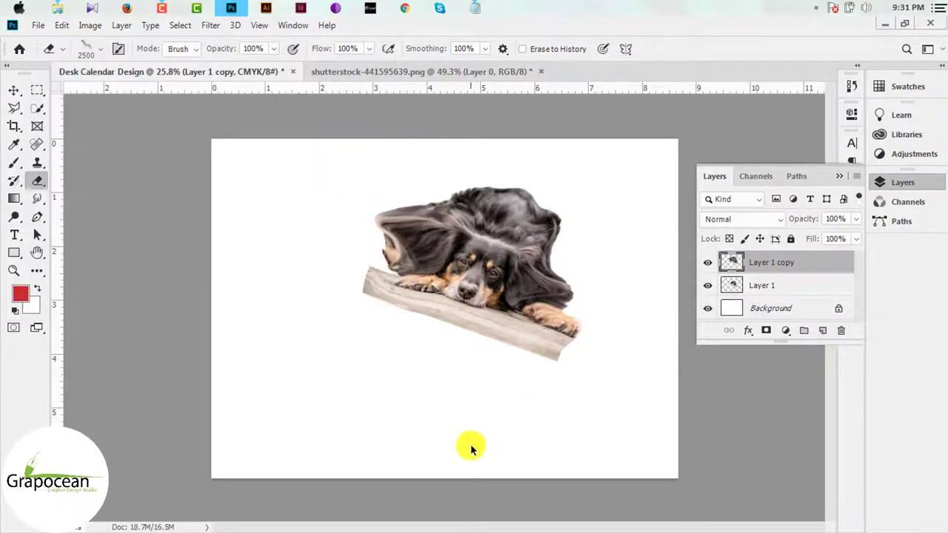
key(bracketleft)
key(bracketleft)
key(bracketleft)
click(421, 249)
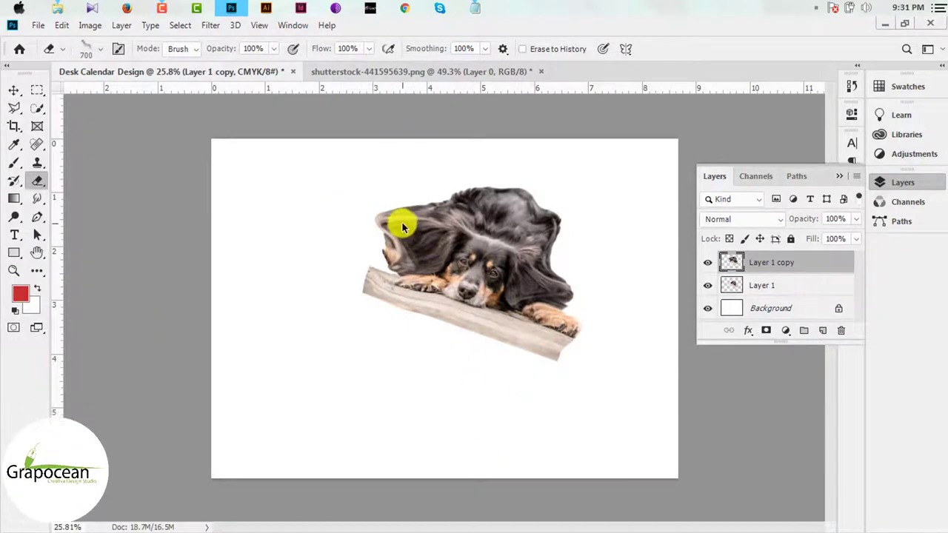
click(366, 220)
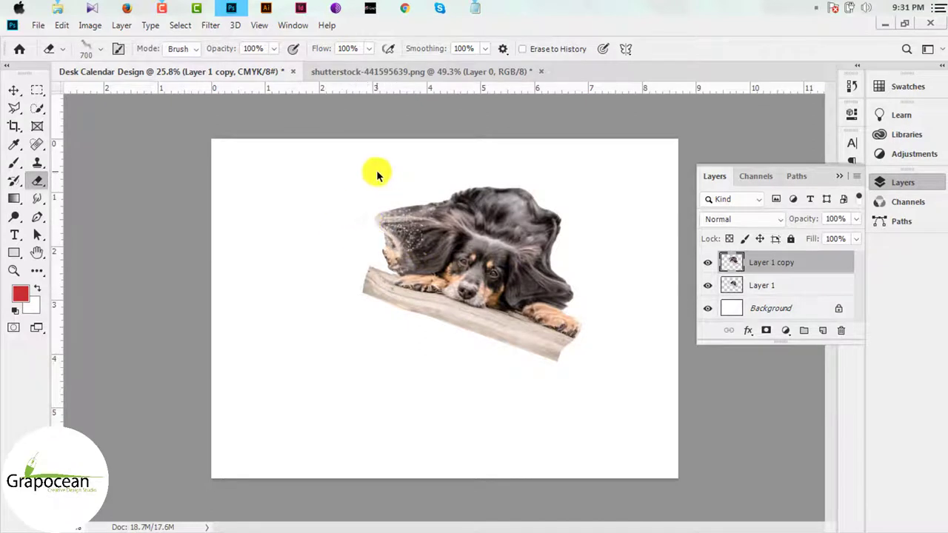
click(366, 209)
drag(389, 195, 439, 158)
click(363, 199)
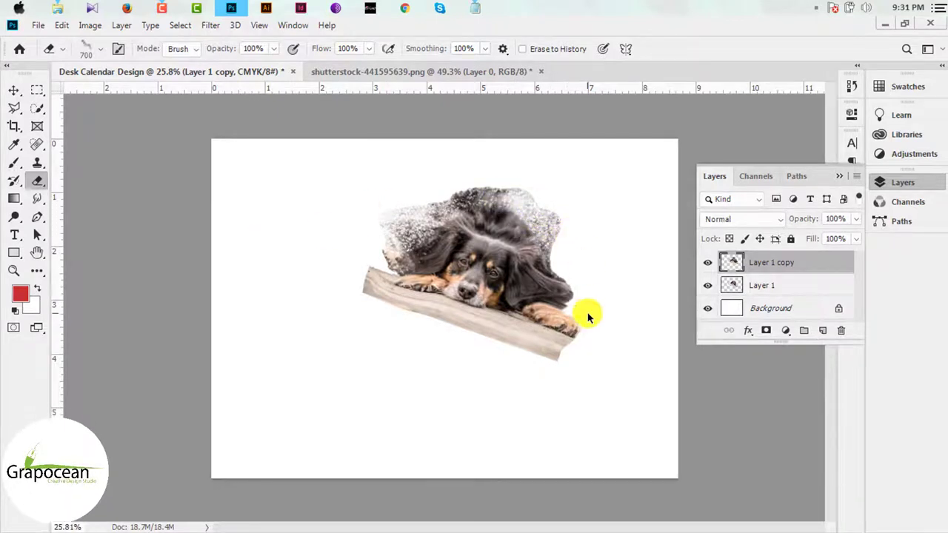
drag(588, 313, 593, 292)
scroll(578, 281, up, 2)
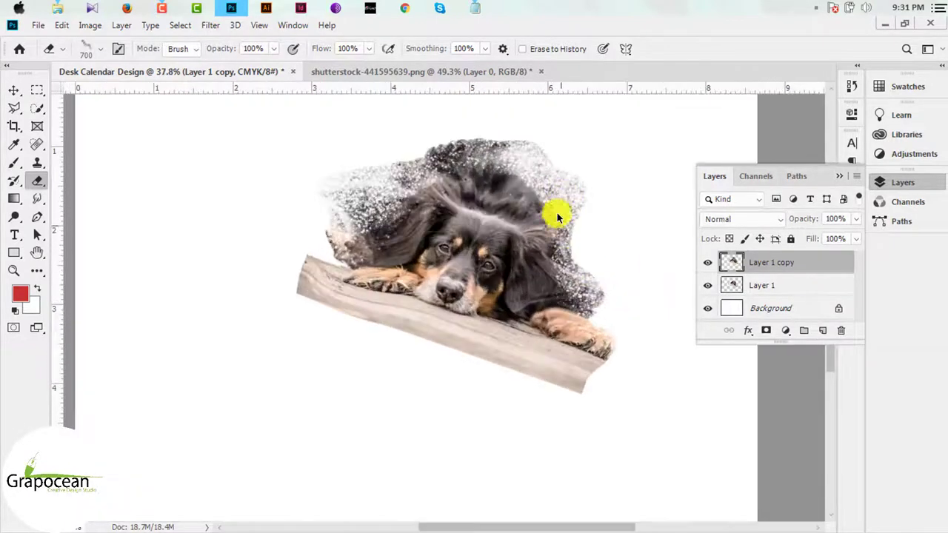
scroll(524, 282, down, 2)
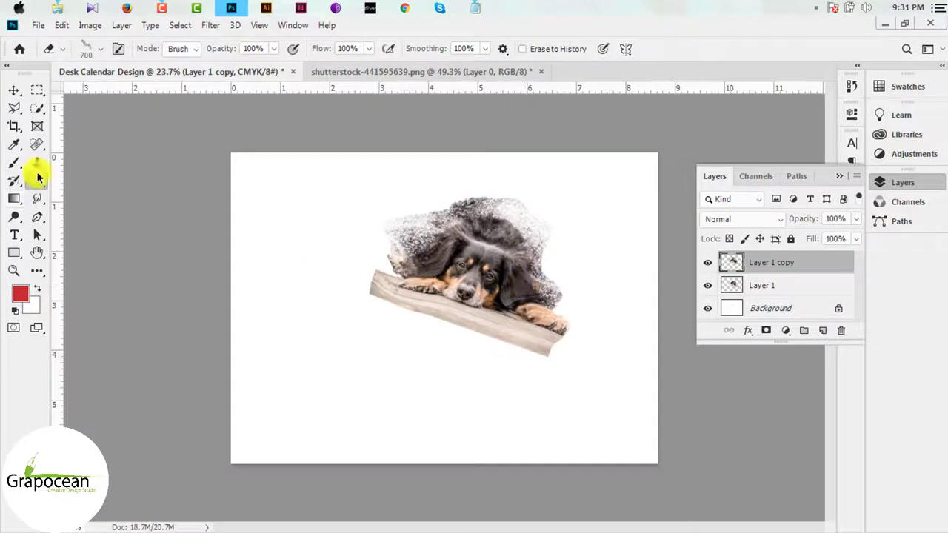
Reselect the 2500 px Stardust brush and shrink the eraser to 800 px
click(100, 49)
click(233, 184)
click(519, 271)
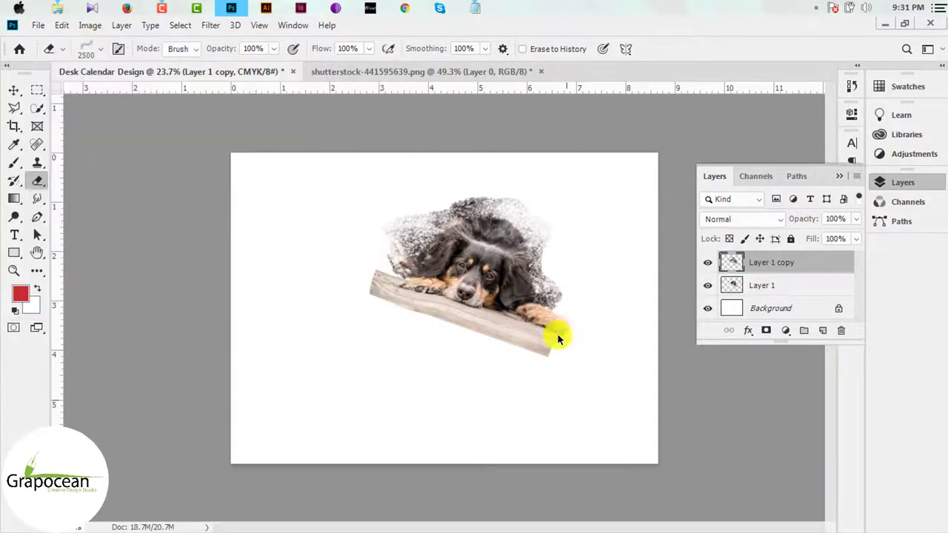
key(bracketleft)
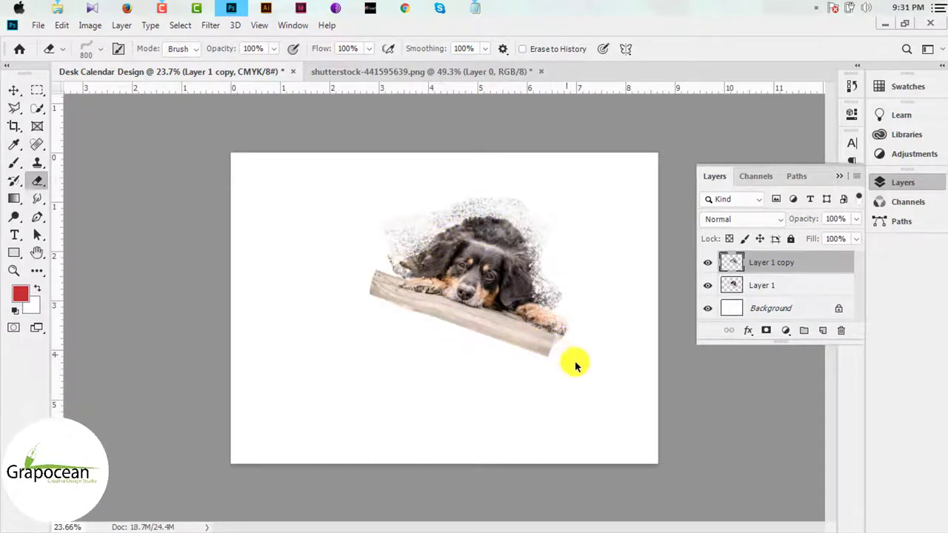
click(732, 285)
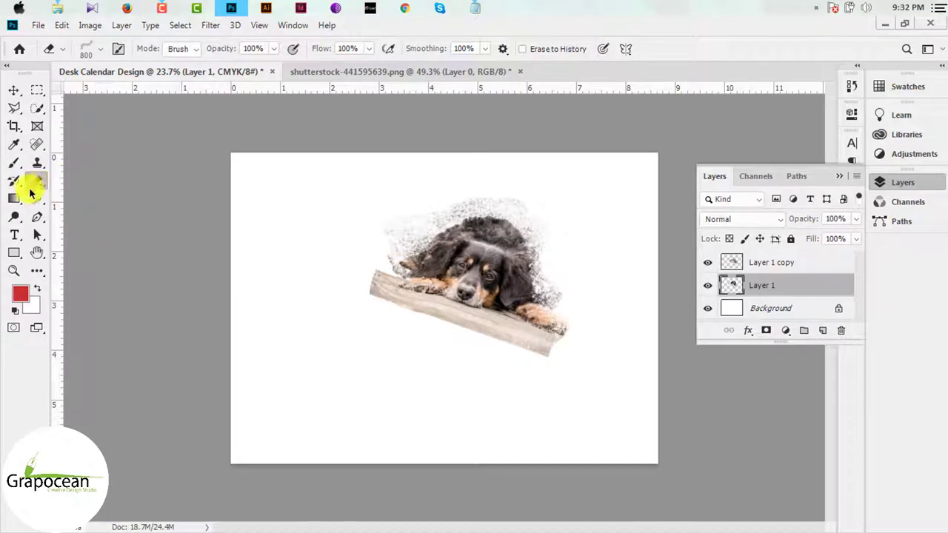
Erase around the dog on Layer 1 with a Stardust eraser sized 600–800 px
click(92, 49)
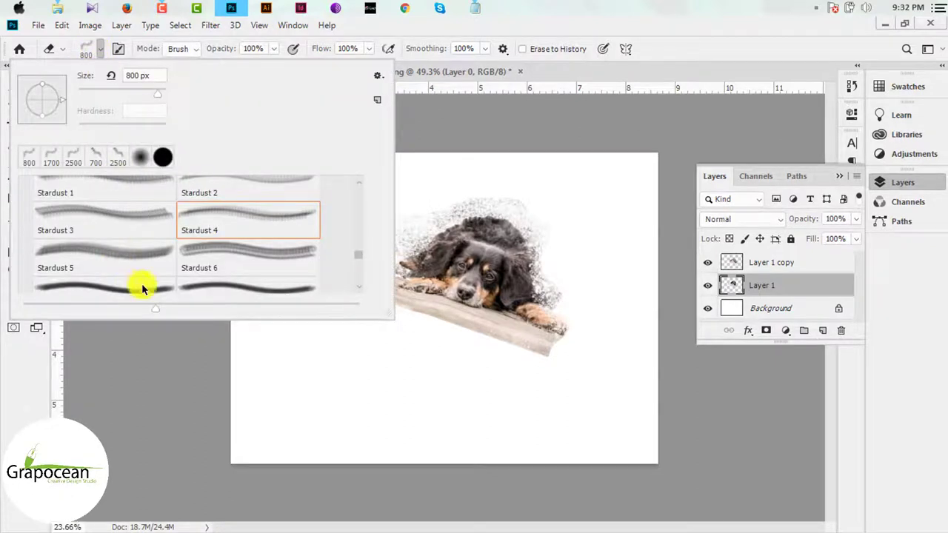
click(501, 351)
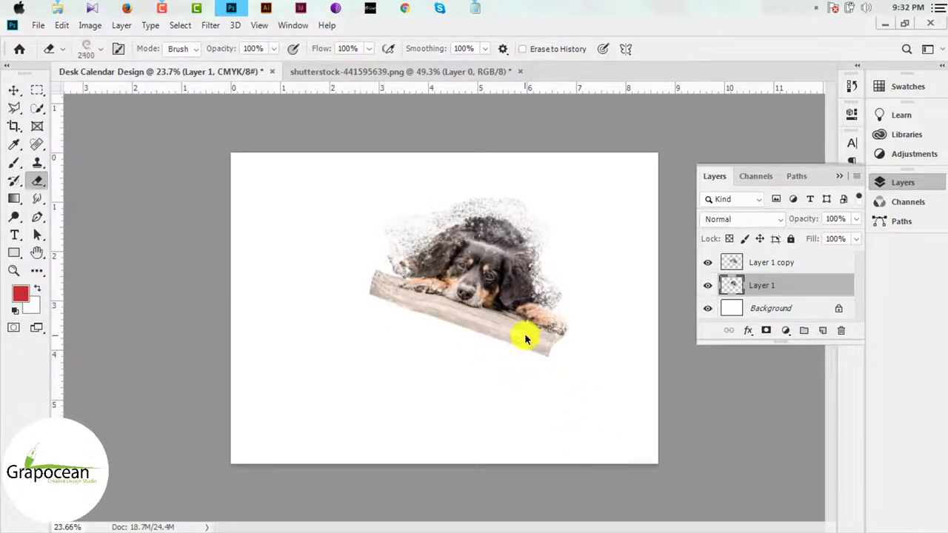
key(bracketleft)
key(bracketleft)
key(bracketleft)
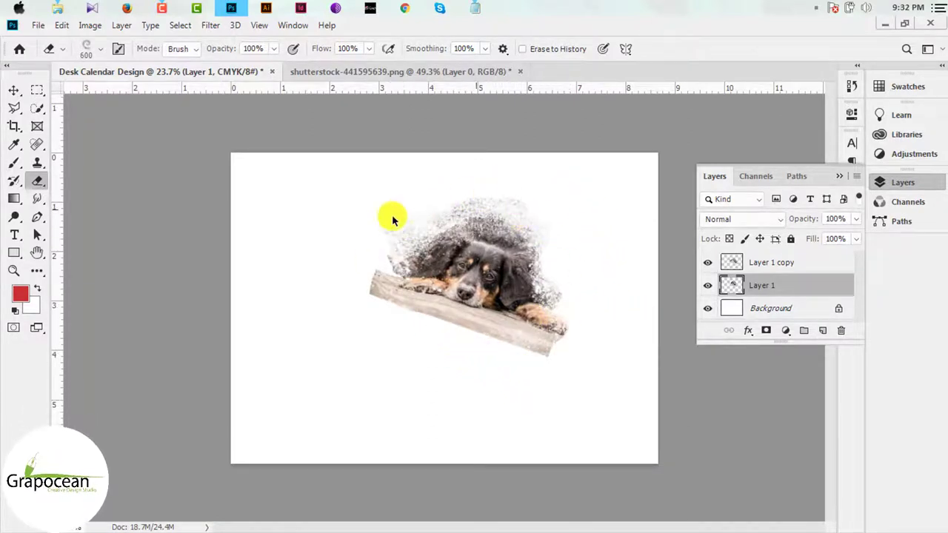
right_click(40, 189)
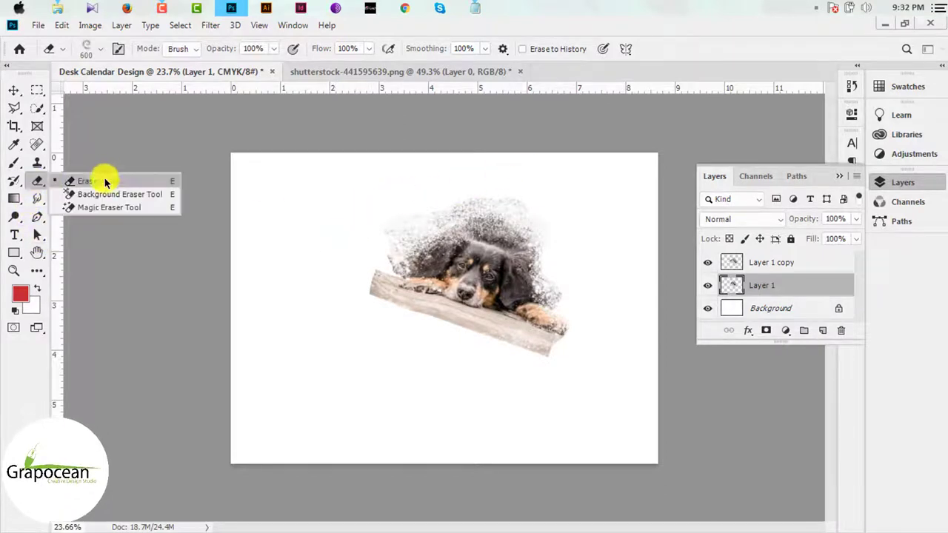
click(105, 178)
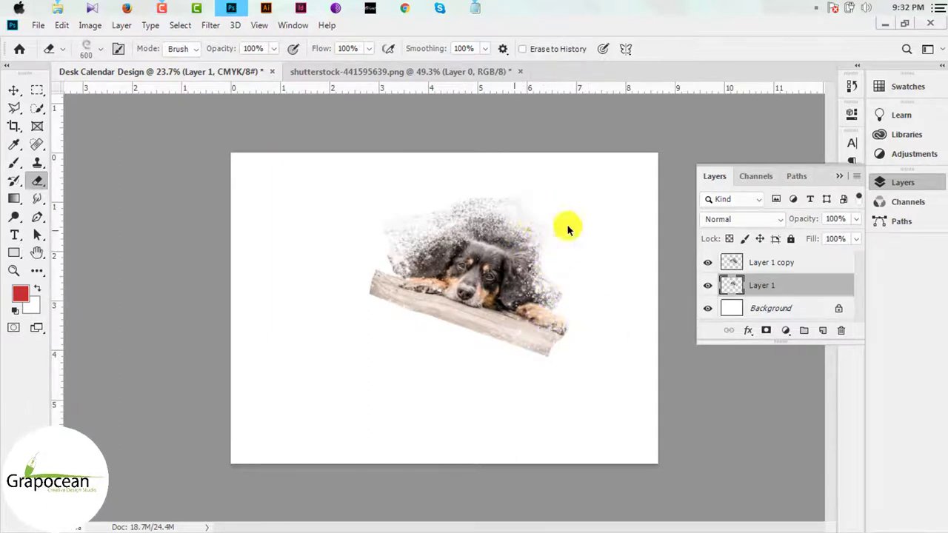
click(90, 48)
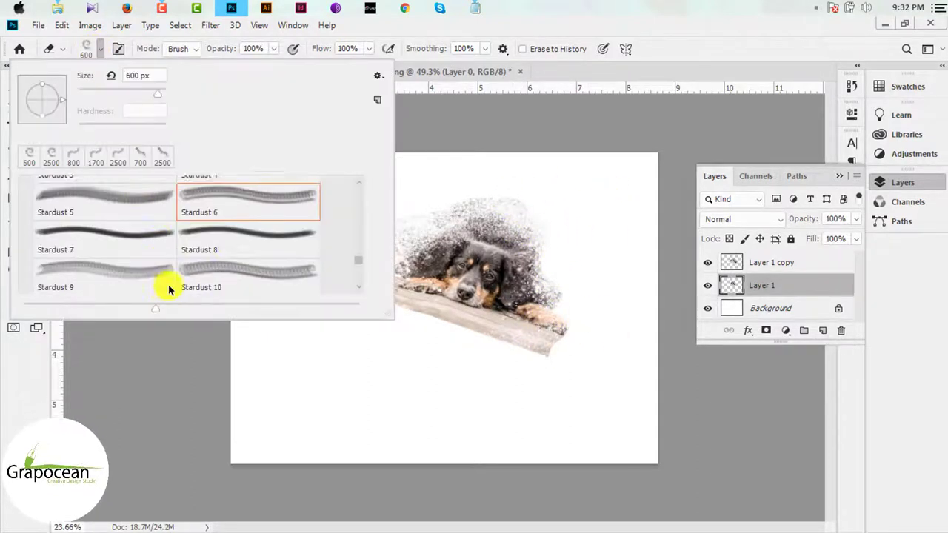
click(423, 231)
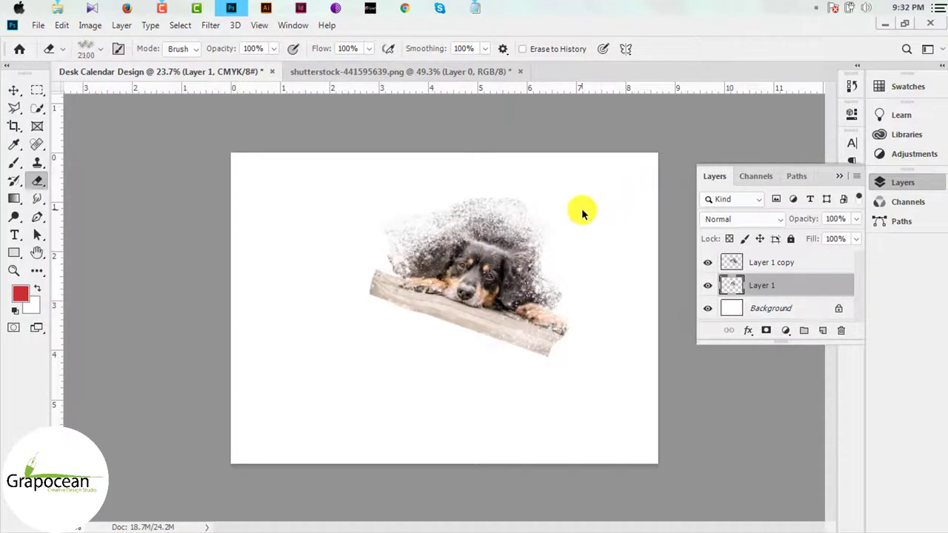
key(bracketleft)
key(bracketleft)
key(bracketleft)
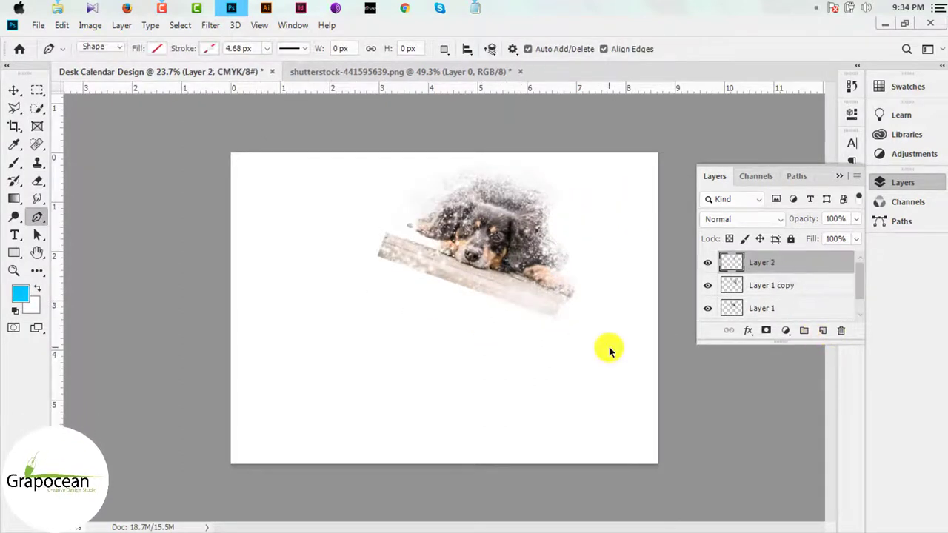
Draw a closed wave-shaped pen outline across the page below the dog
click(301, 293)
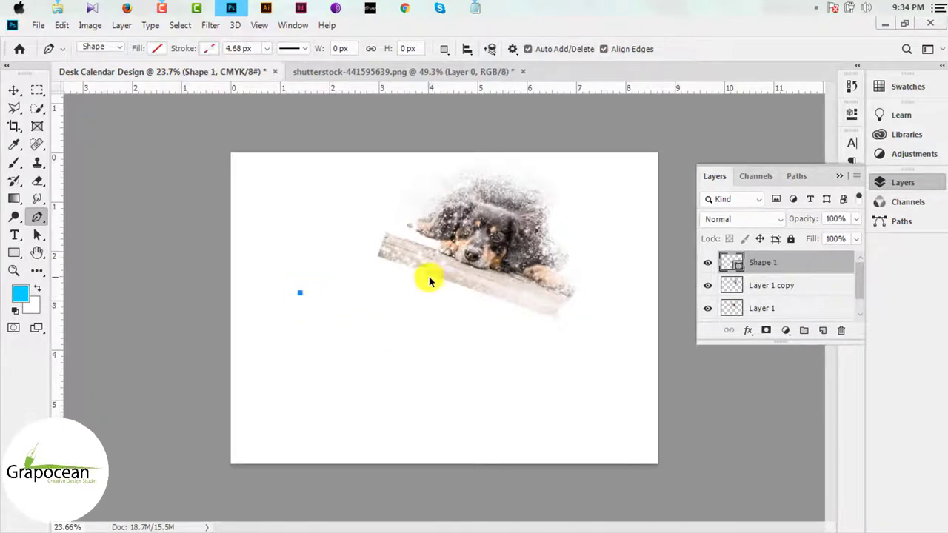
key(ctrl+z)
click(306, 277)
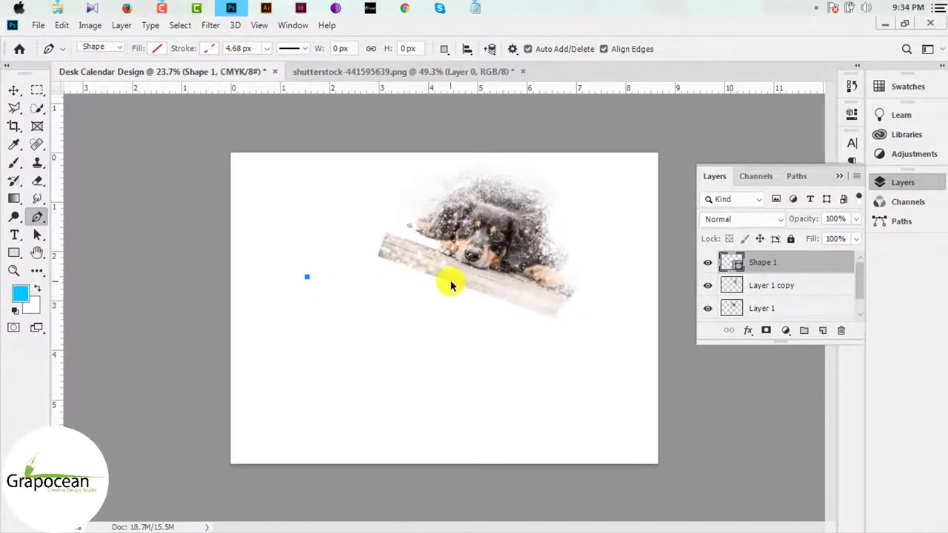
drag(469, 298, 540, 343)
key(ctrl+z)
mouse_move(469, 300)
mouse_down()
mouse_move(571, 385)
mouse_move(563, 385)
mouse_up()
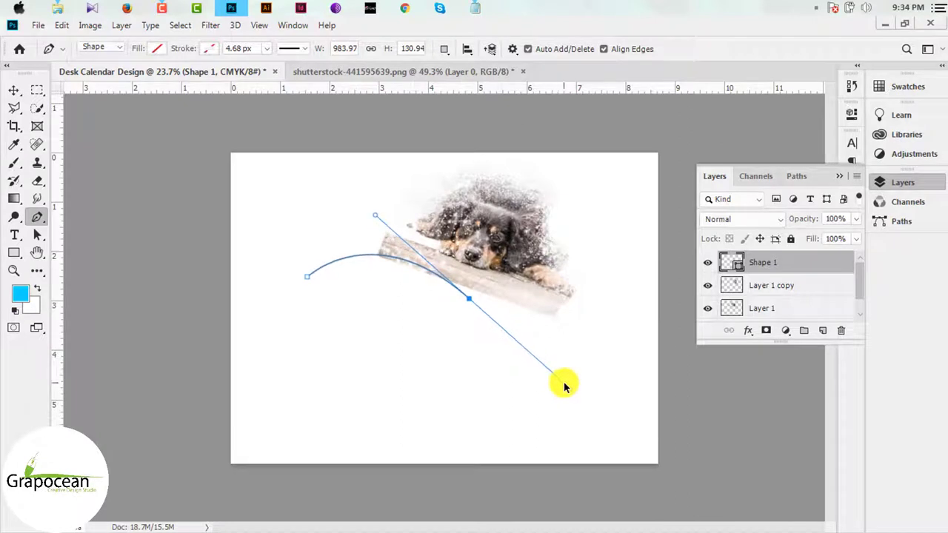
click(662, 278)
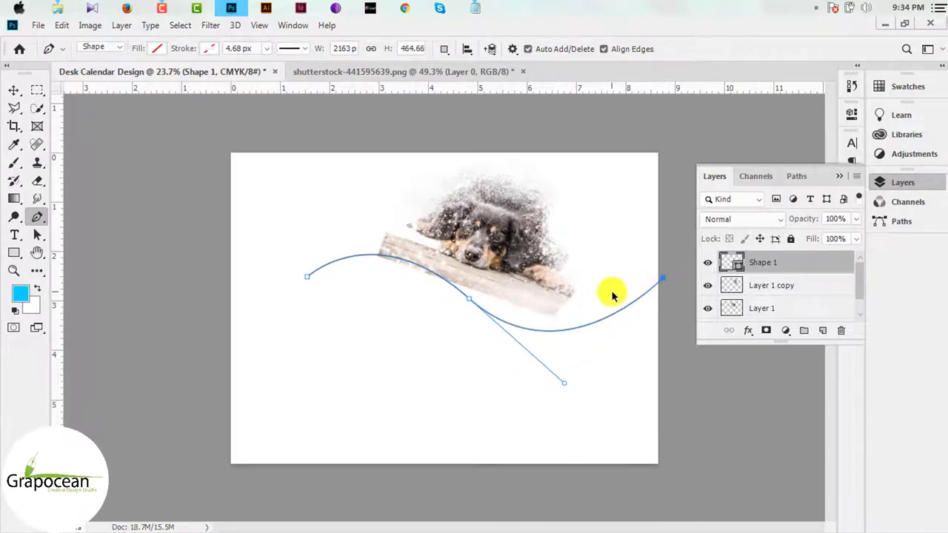
drag(528, 308, 474, 288)
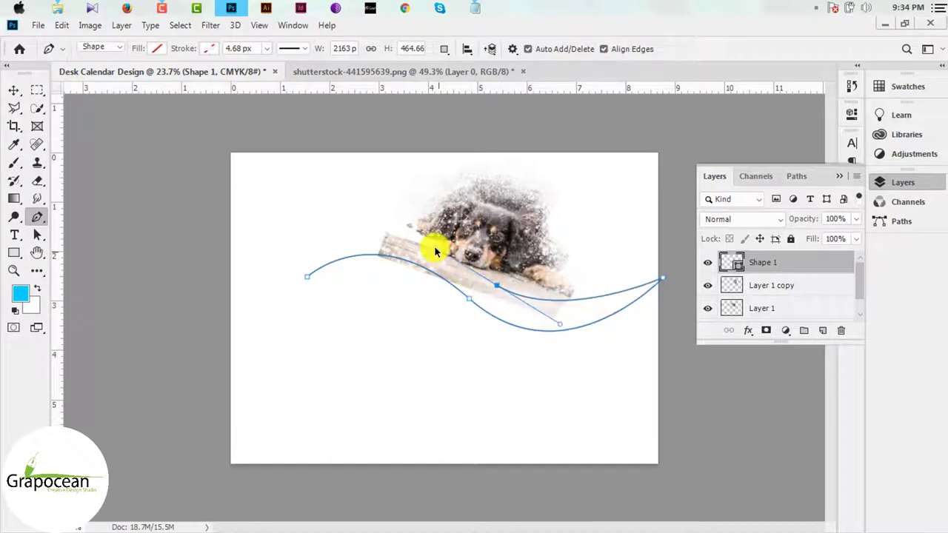
drag(435, 252, 430, 227)
mouse_move(307, 277)
mouse_down()
mouse_move(259, 344)
mouse_move(276, 340)
mouse_up()
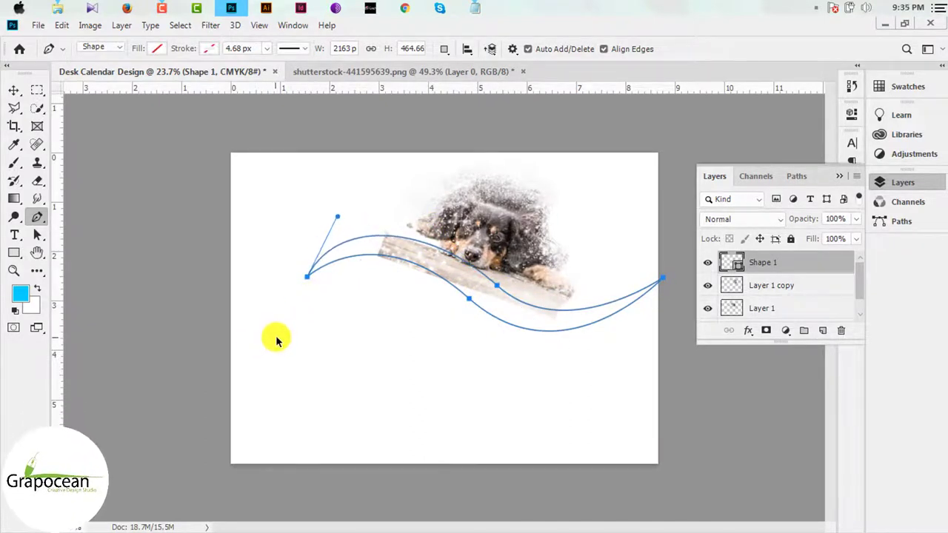
drag(271, 339, 268, 334)
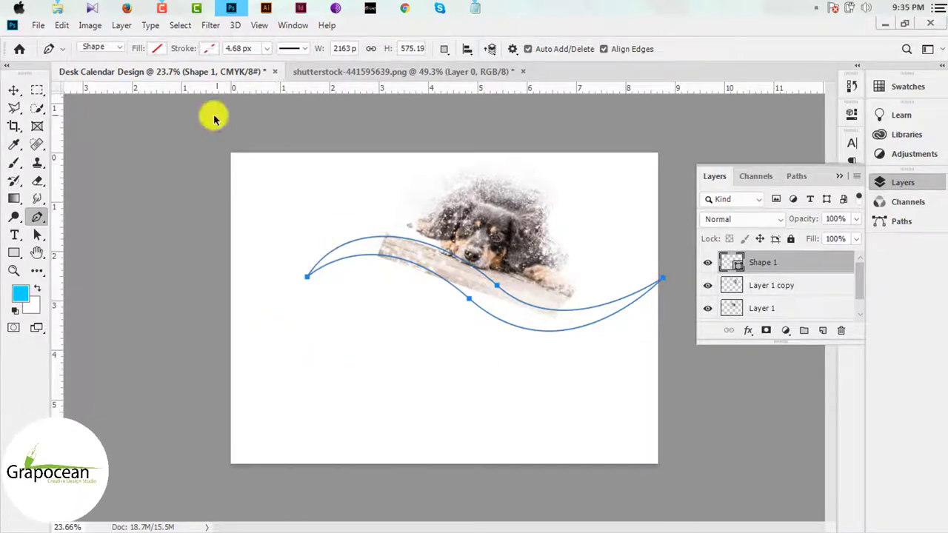
Fill the wave light grey and shift it slightly left
click(157, 48)
click(214, 138)
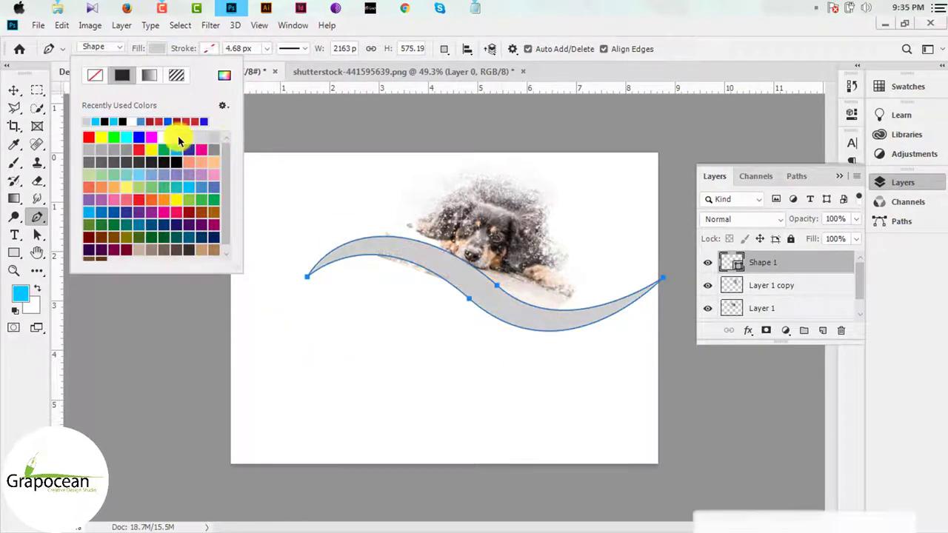
click(176, 137)
key(Return)
click(13, 89)
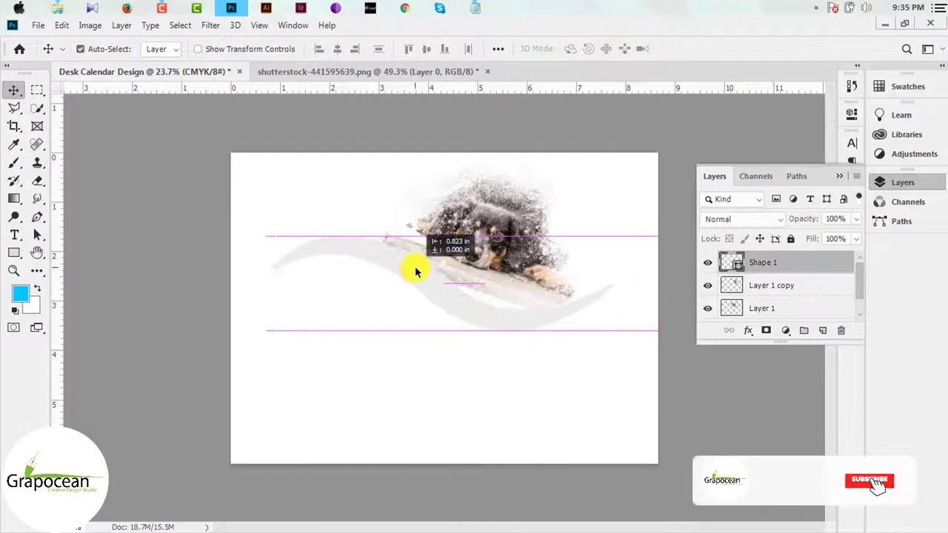
drag(450, 271, 421, 277)
Select both dog layers, Layer 1 copy and Layer 1, for merging
click(755, 288)
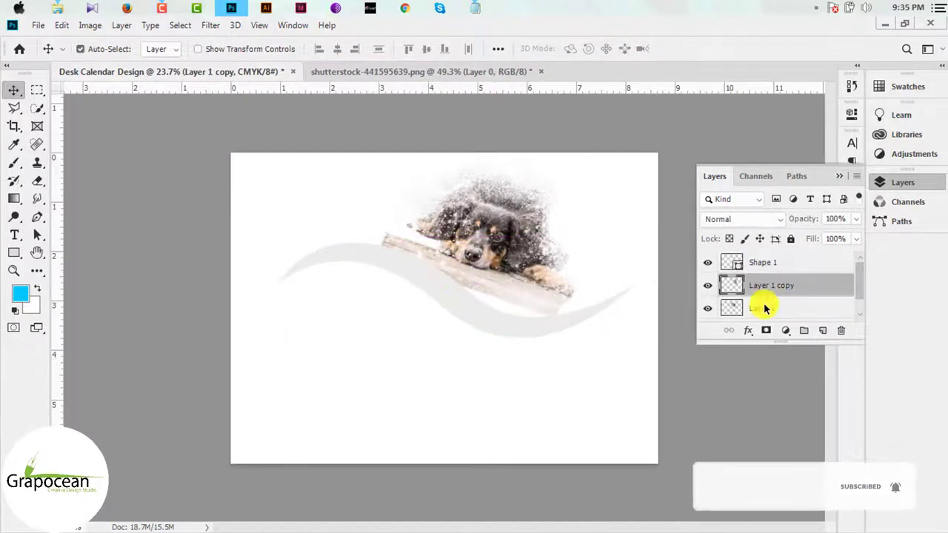
shift+click(762, 307)
right_click(775, 294)
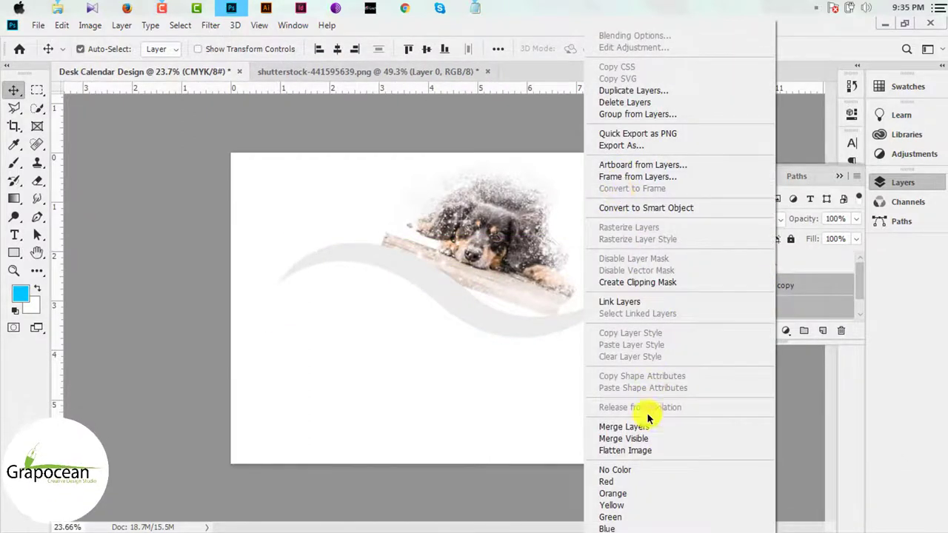
Merge the dog layers, brush a blue splash on a new layer, and stack the dog above it
click(624, 427)
drag(558, 286, 524, 272)
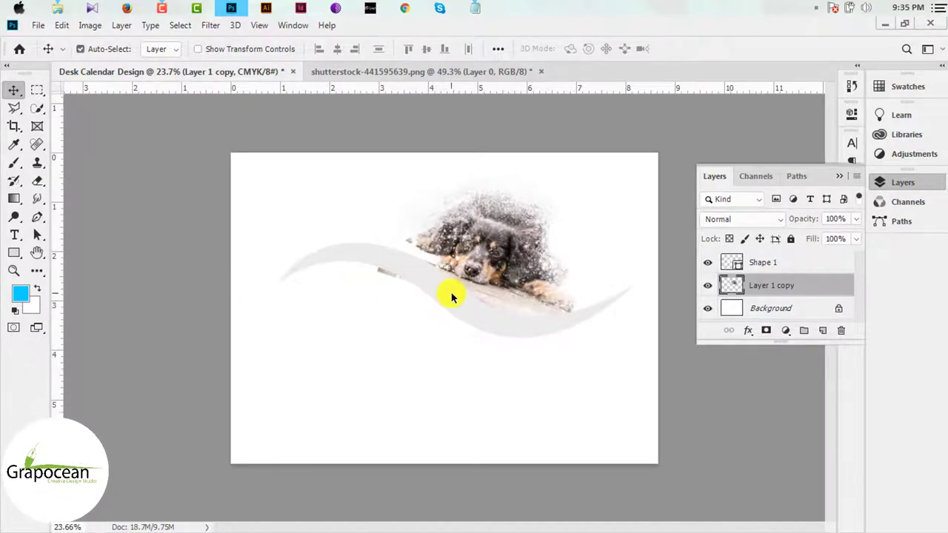
click(824, 332)
click(13, 162)
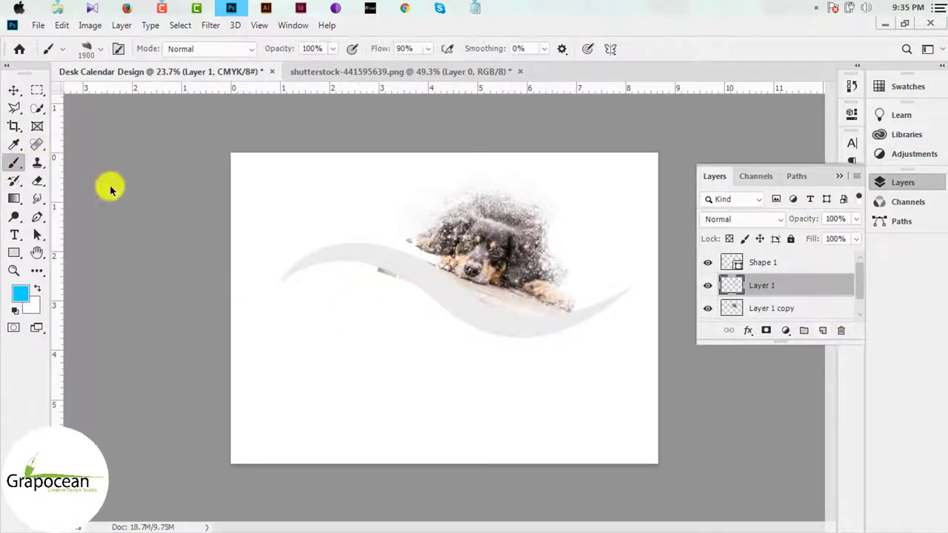
click(494, 258)
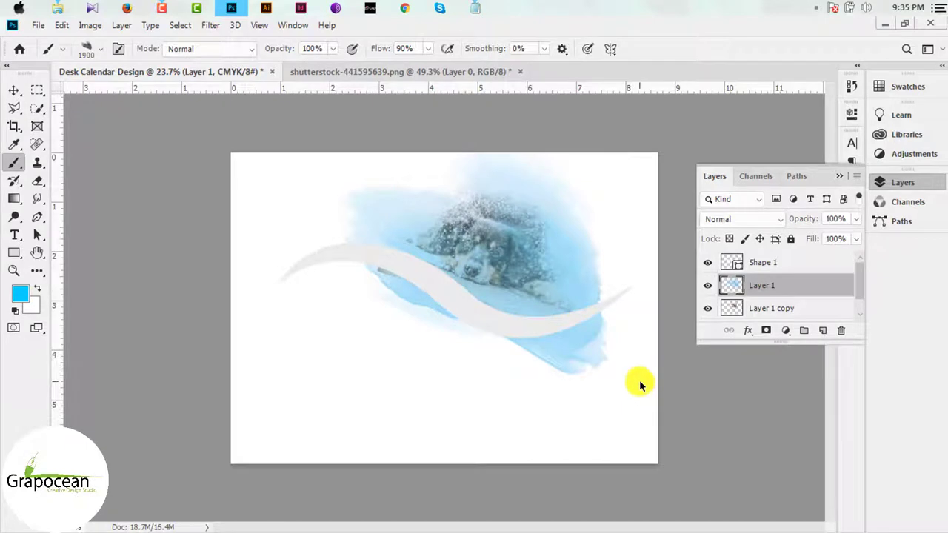
click(14, 89)
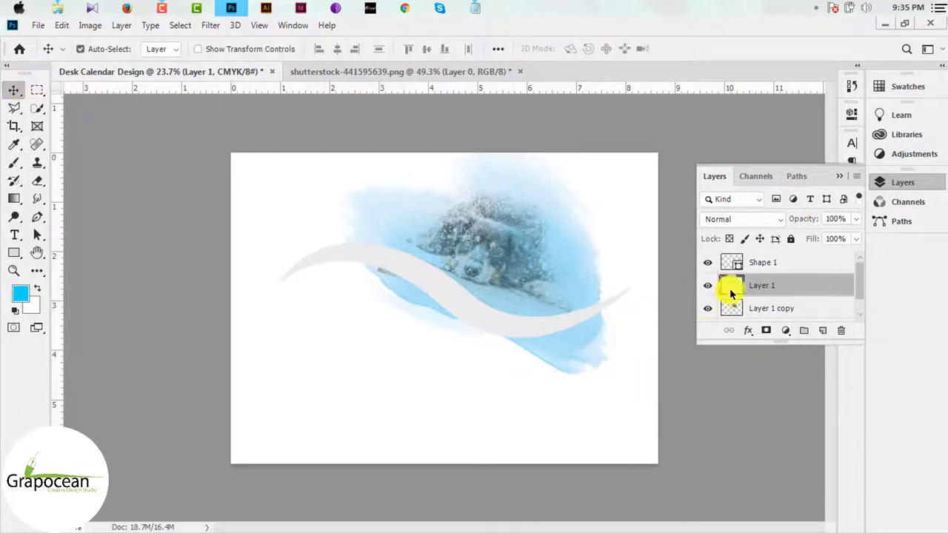
drag(752, 308, 765, 275)
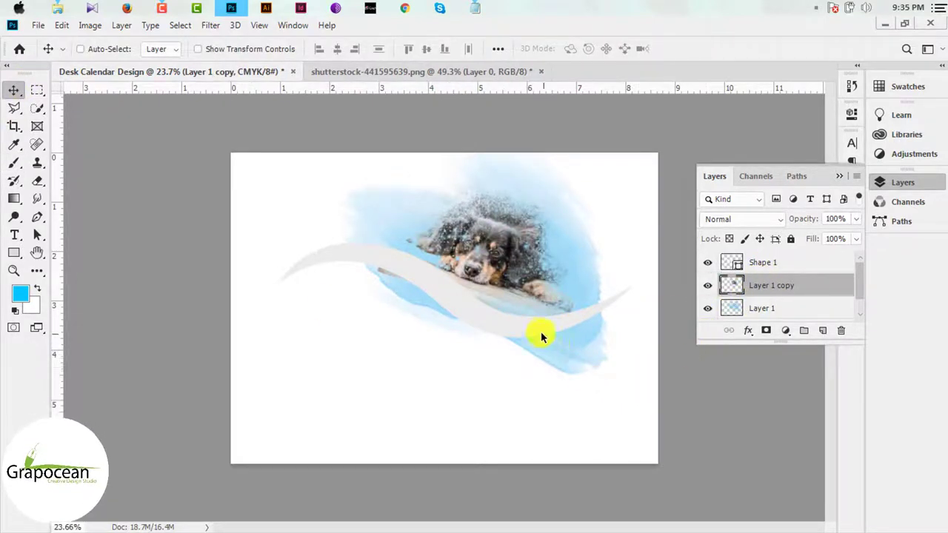
scroll(540, 328, up, 2)
scroll(539, 328, down, 1)
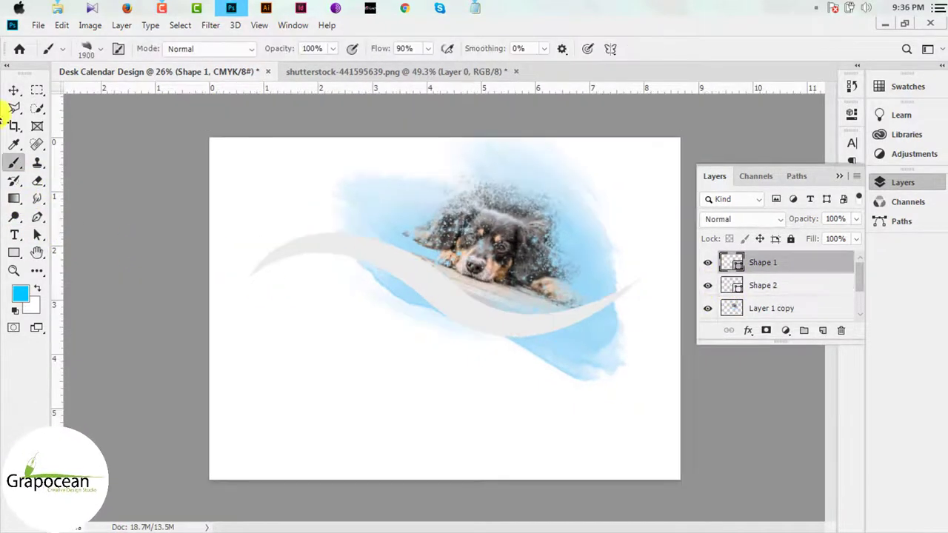
Trace the wave's top edge with a path looping above the page, load it as a selection, and invert
click(37, 217)
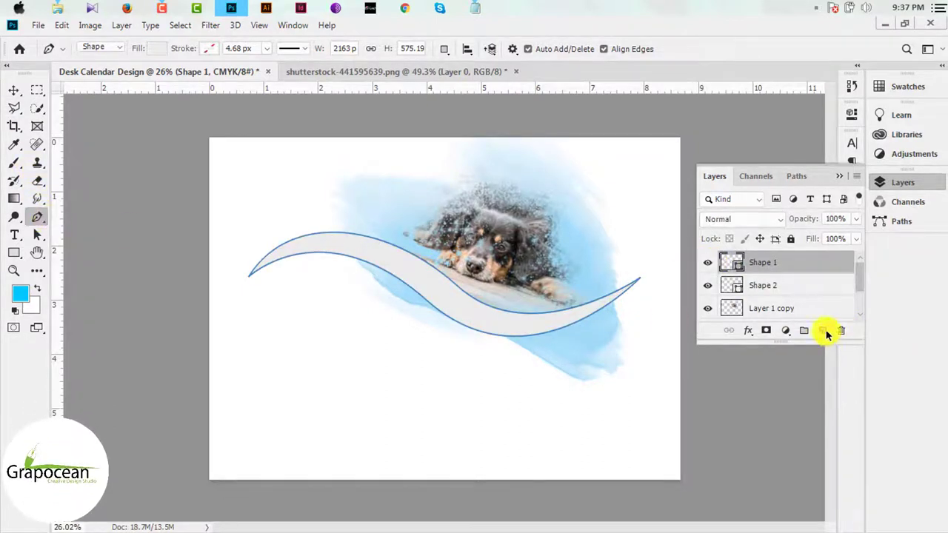
click(822, 331)
click(245, 275)
drag(411, 272, 496, 329)
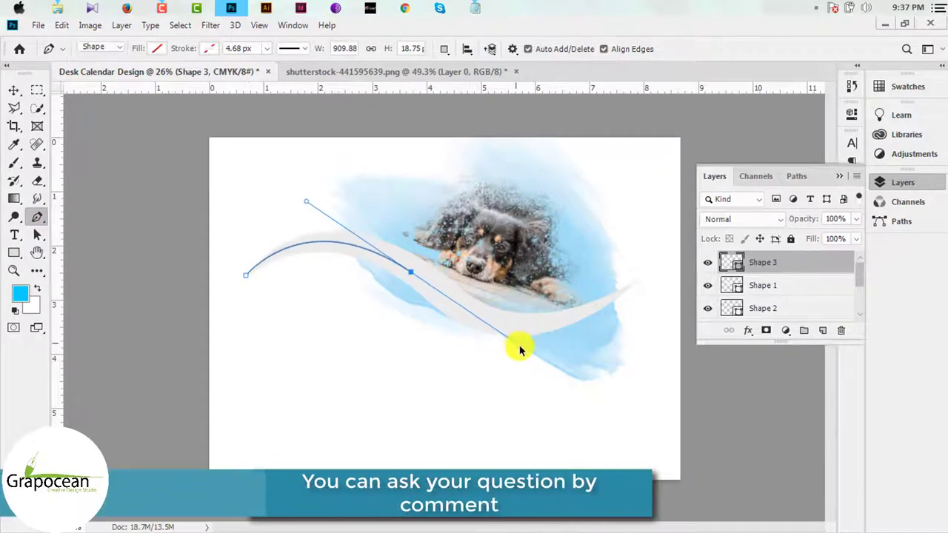
mouse_move(646, 278)
mouse_down()
mouse_move(687, 243)
mouse_move(654, 265)
mouse_up()
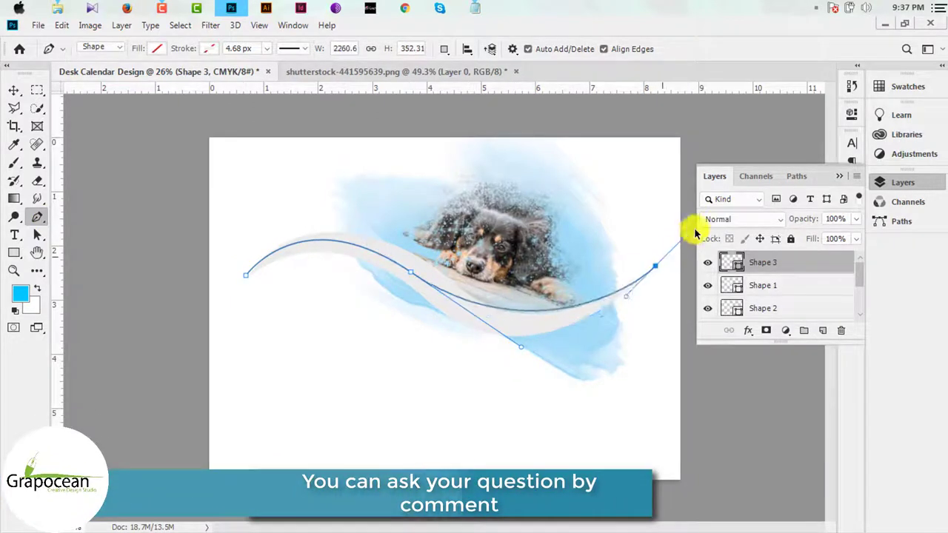
drag(643, 129, 620, 111)
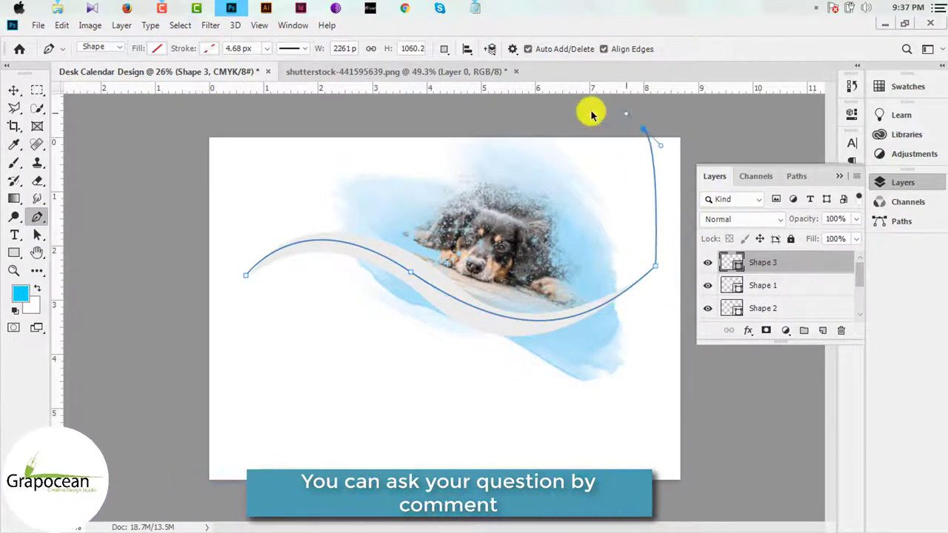
drag(224, 148, 213, 216)
click(246, 274)
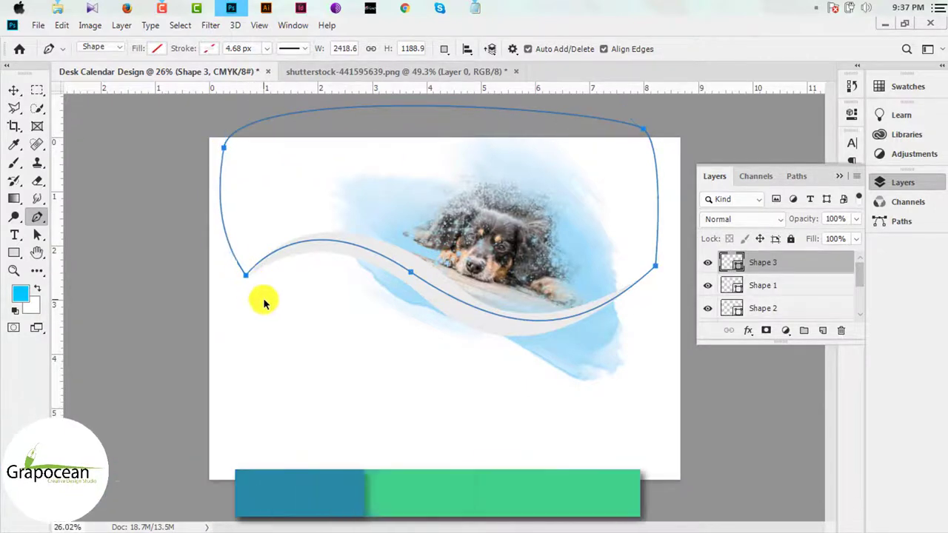
key(ctrl+Return)
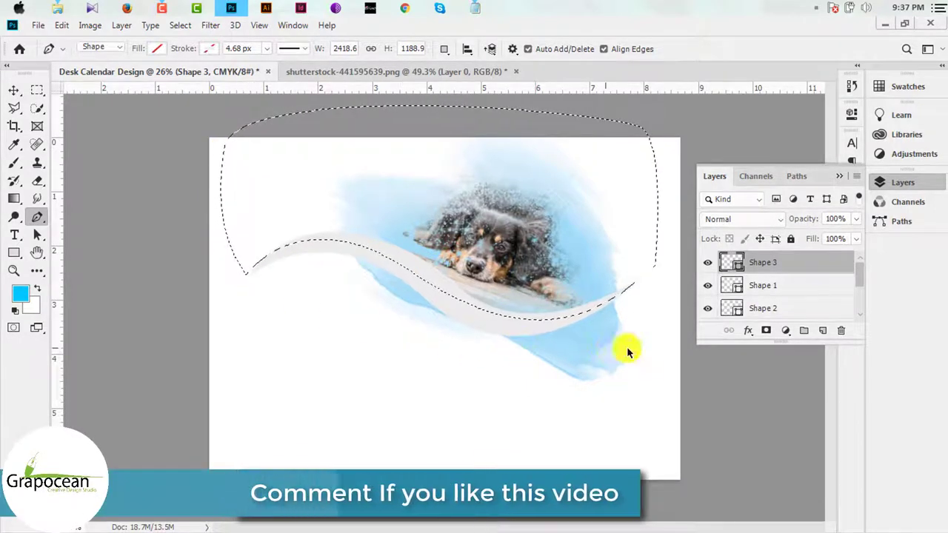
key(ctrl+shift+i)
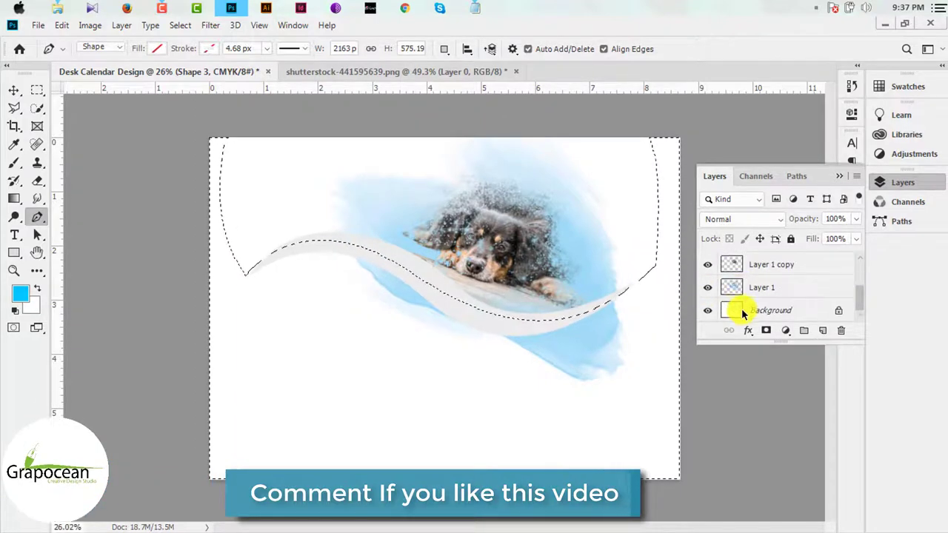
Erase Layer 1's blue paint below the wave curve, then deselect and zoom out
click(711, 290)
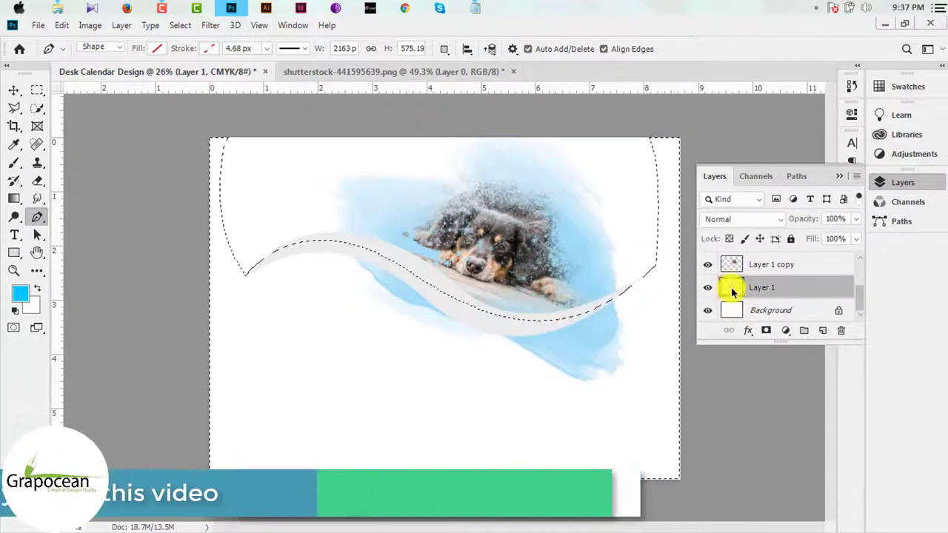
click(37, 181)
click(92, 180)
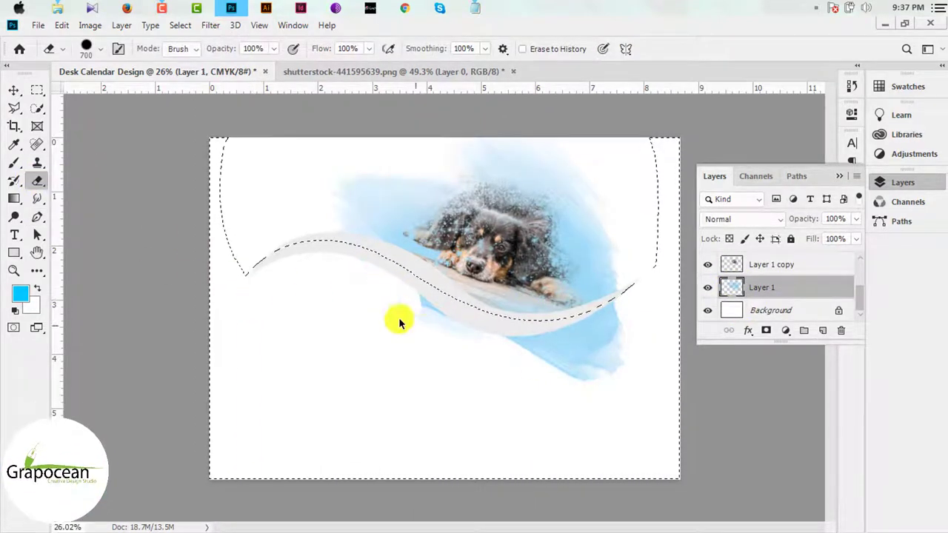
drag(398, 322, 681, 373)
key(m)
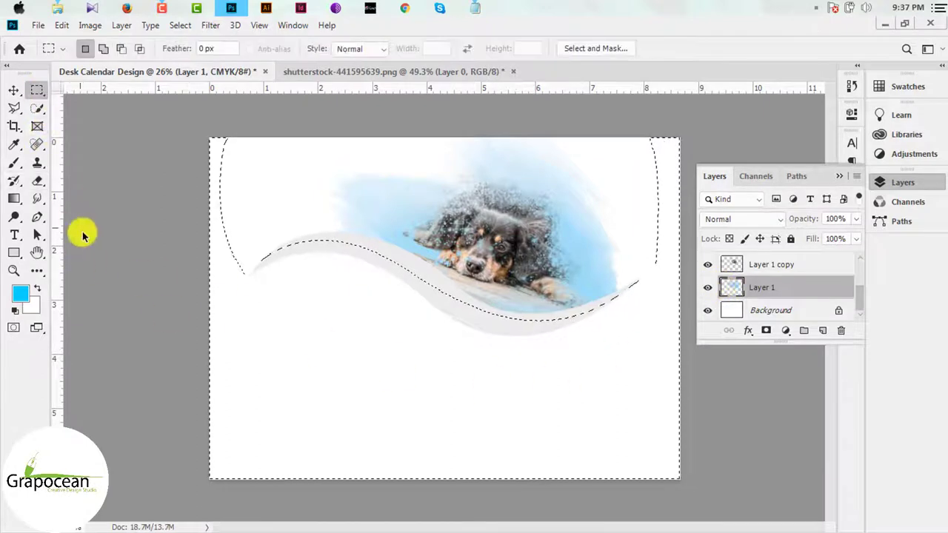
key(ctrl+d)
key(ctrl+minus)
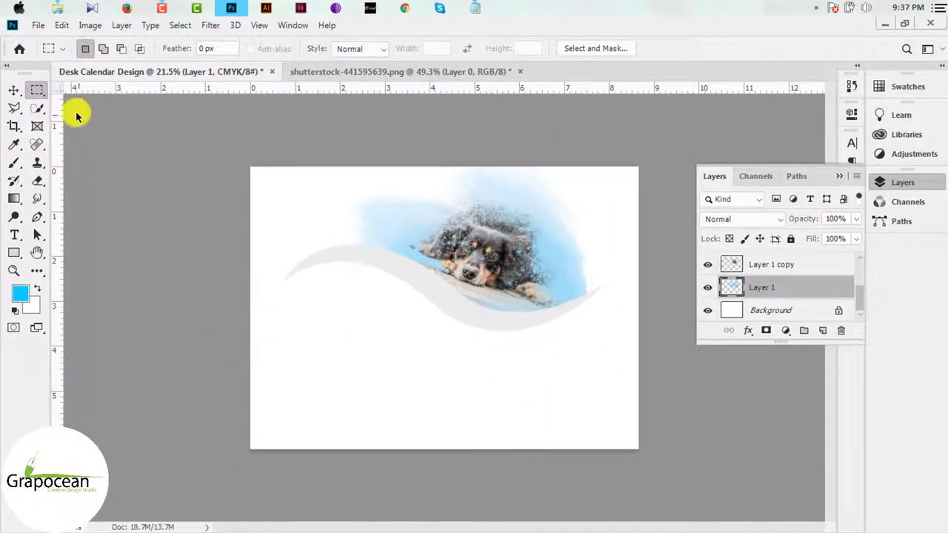
click(13, 90)
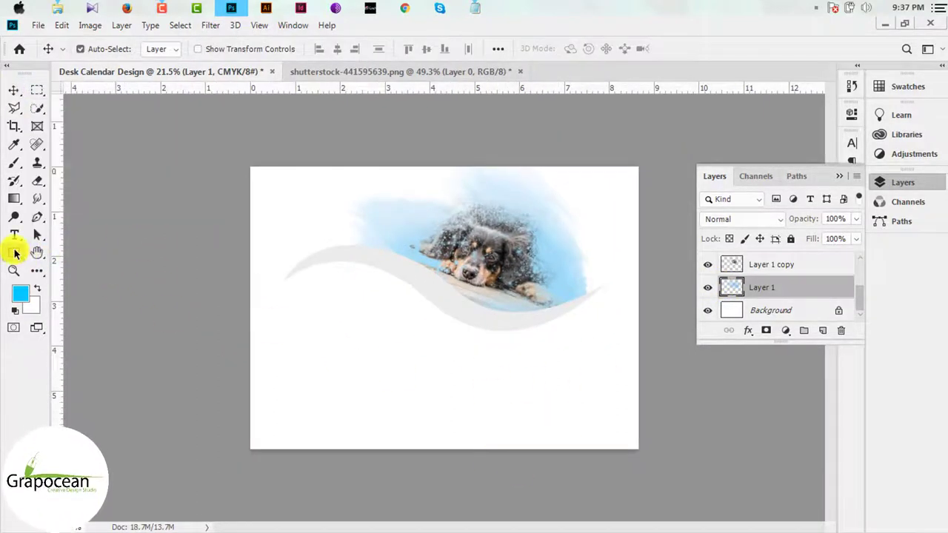
Draw a circle below the wave on a layer above Shape 3
click(13, 252)
click(74, 278)
scroll(788, 280, up, 3)
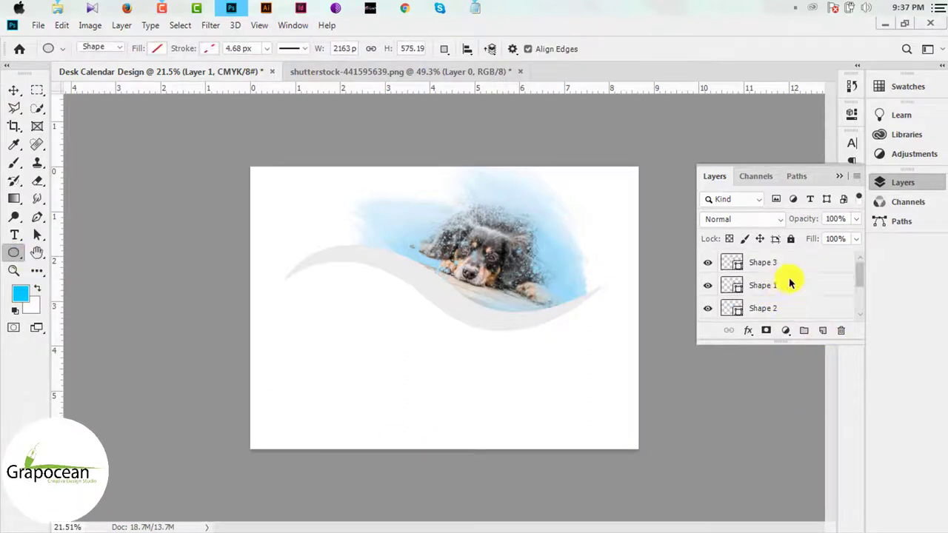
click(787, 261)
click(822, 330)
mouse_move(384, 335)
mouse_down()
mouse_move(468, 400)
mouse_move(461, 385)
mouse_up()
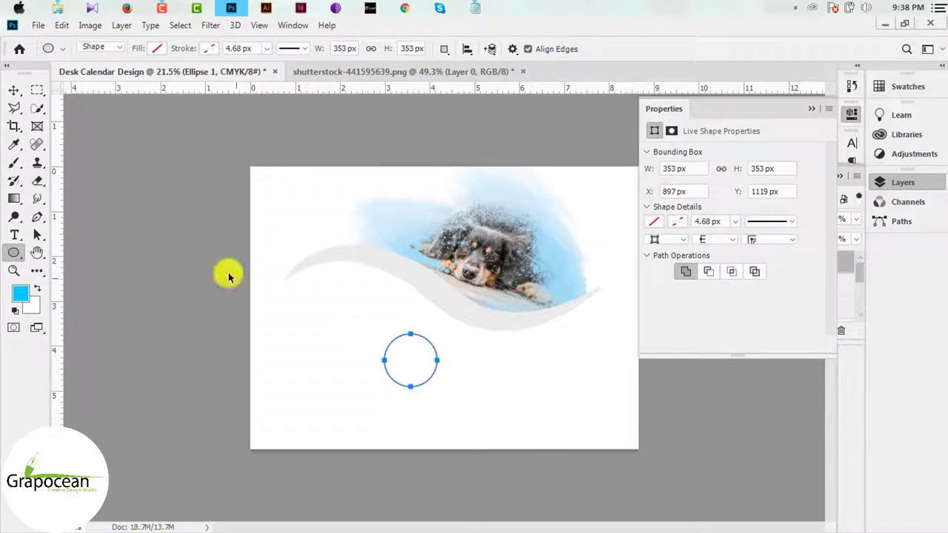
Fill the circle light grey and move it right of centre
click(156, 48)
click(109, 123)
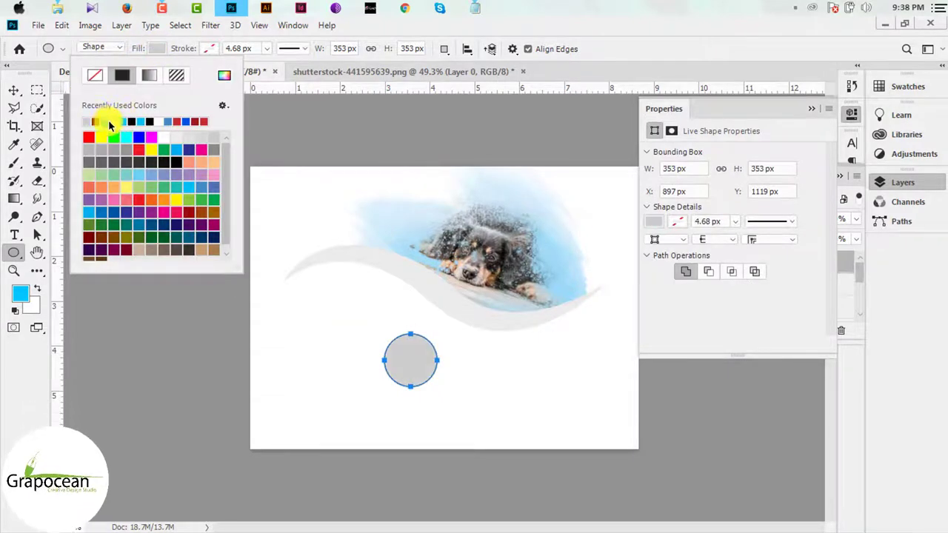
click(176, 136)
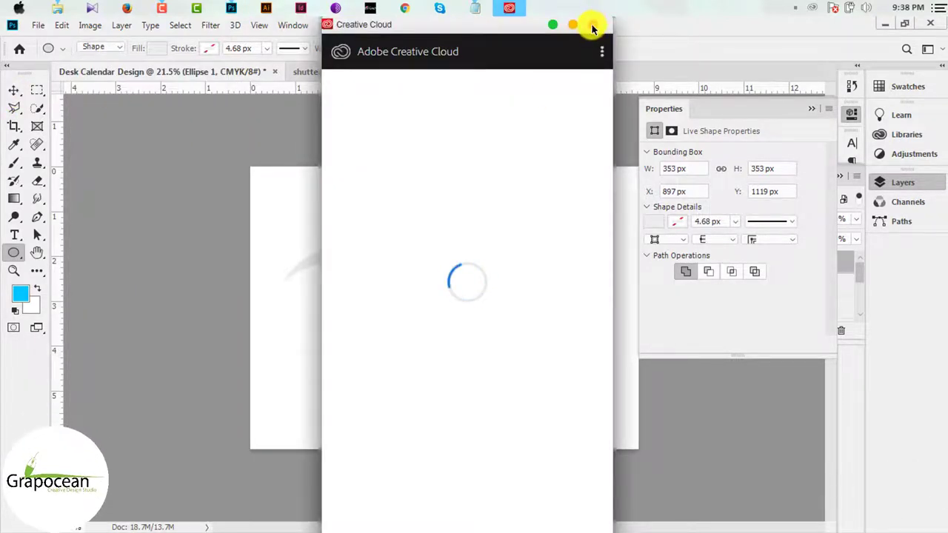
click(593, 26)
key(v)
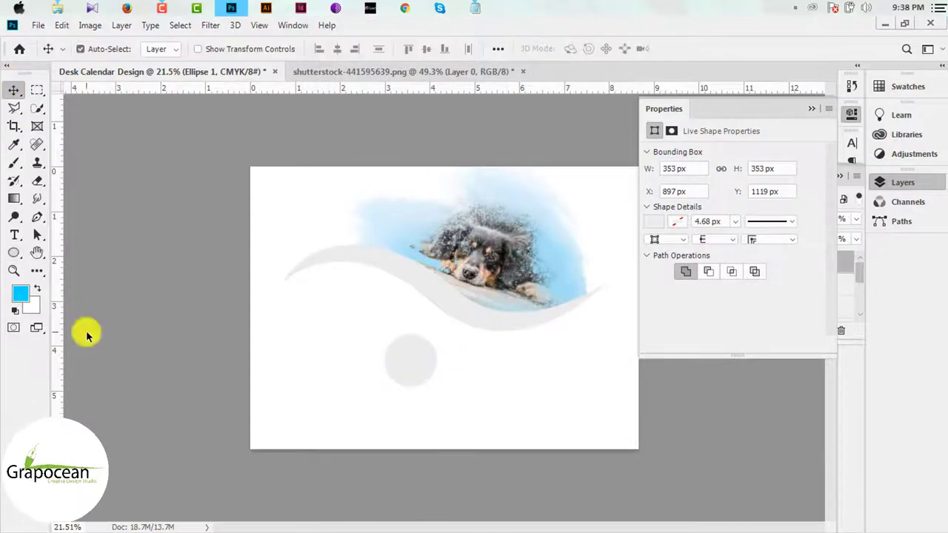
mouse_move(415, 361)
mouse_down()
mouse_move(508, 371)
mouse_move(488, 368)
mouse_up()
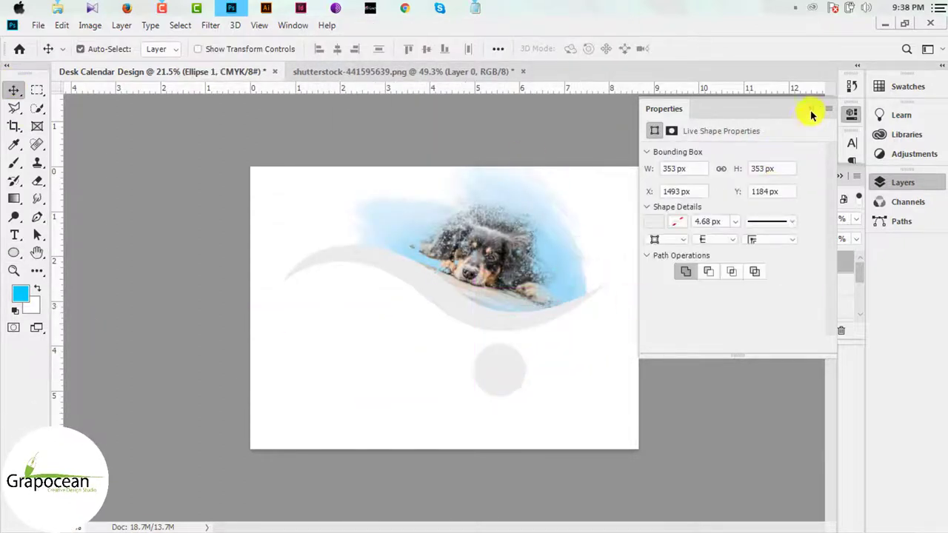
Add a white outside stroke to Ellipse 1 and nudge the circle upward
click(902, 182)
right_click(810, 262)
key(Escape)
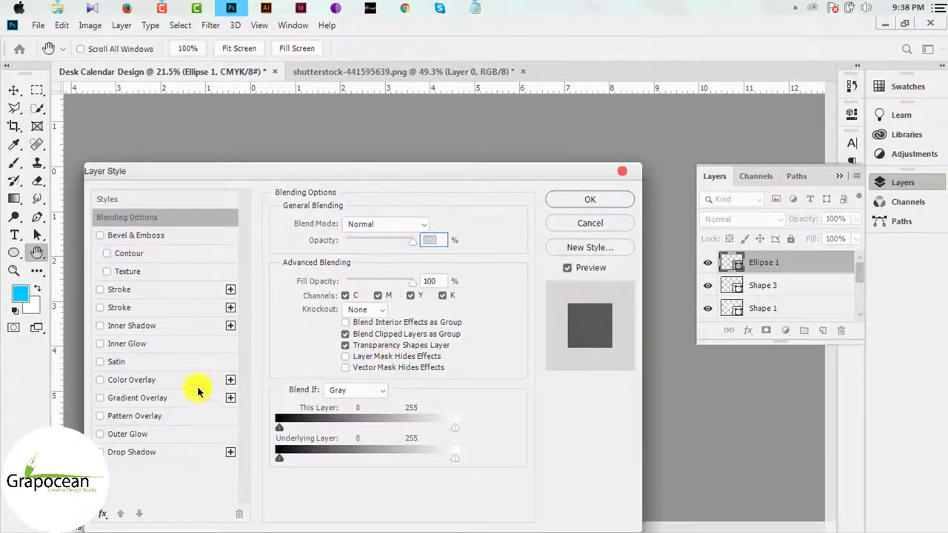
click(122, 290)
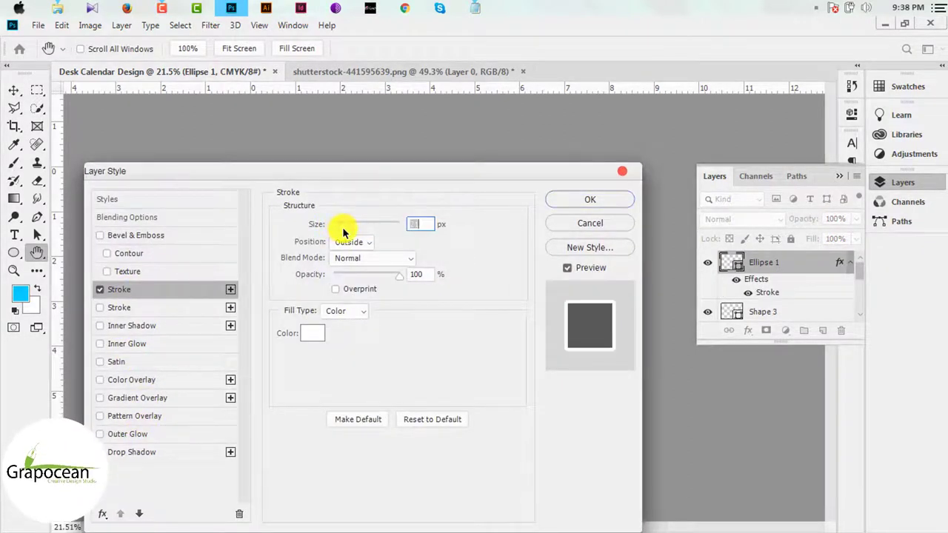
mouse_move(338, 176)
mouse_down()
mouse_move(417, 470)
mouse_move(374, 406)
mouse_up()
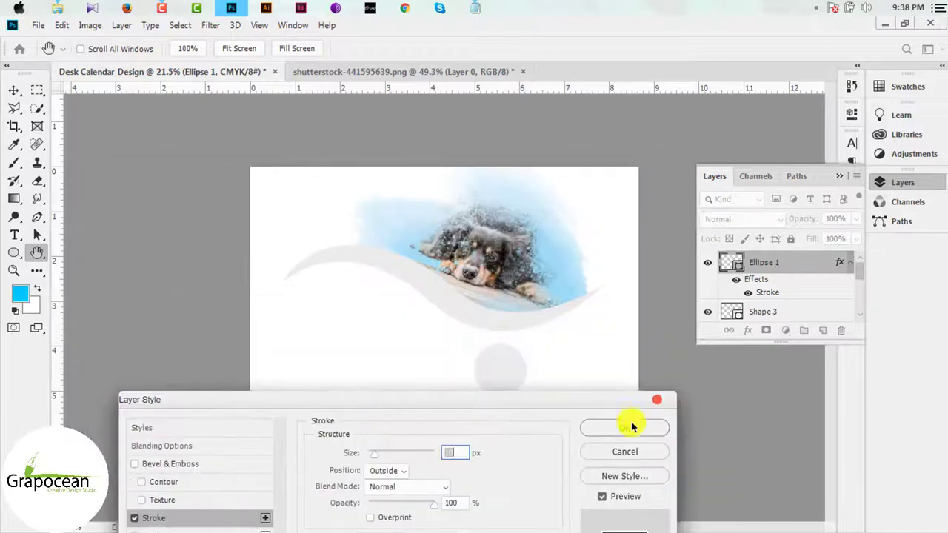
click(627, 428)
drag(493, 388, 571, 285)
Position the circle against the wave's right end beside the dog
right_click(789, 262)
click(659, 35)
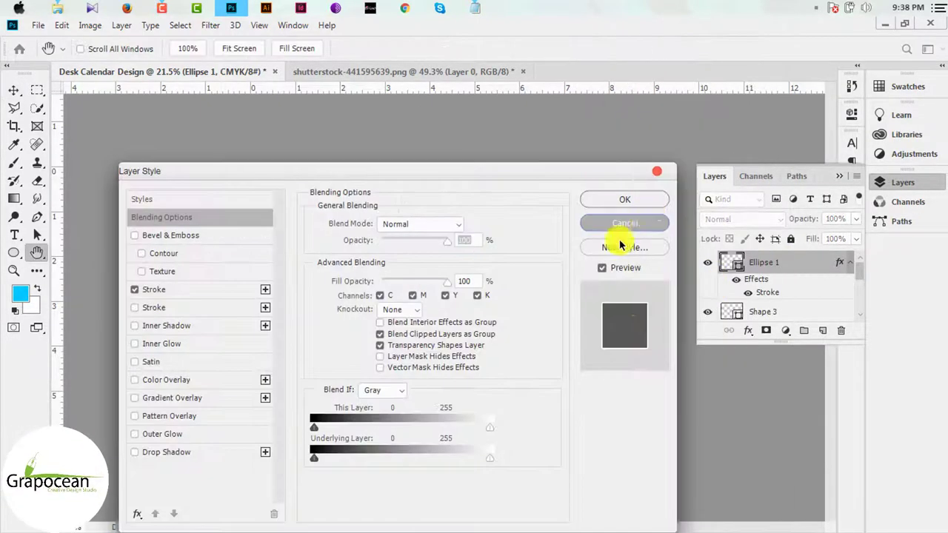
click(645, 218)
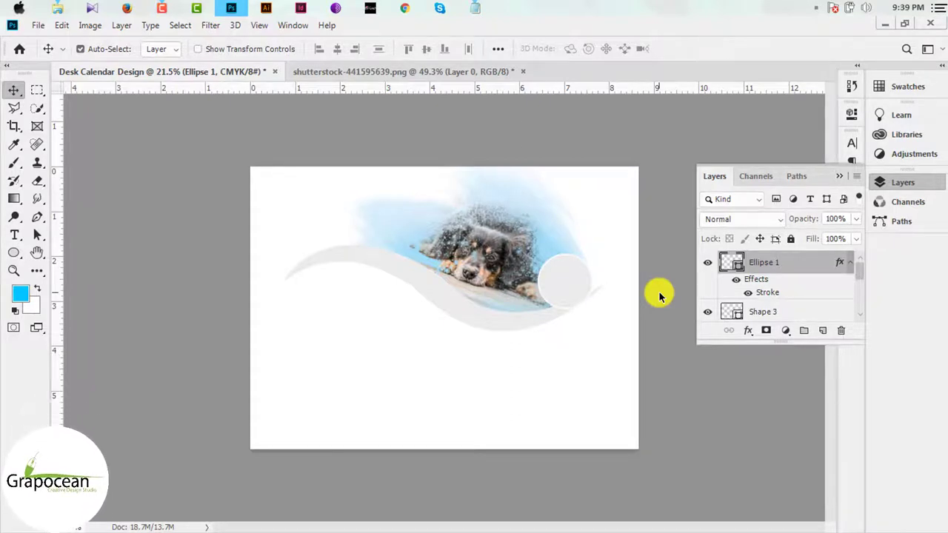
scroll(550, 275, up, 3)
scroll(617, 290, down, 3)
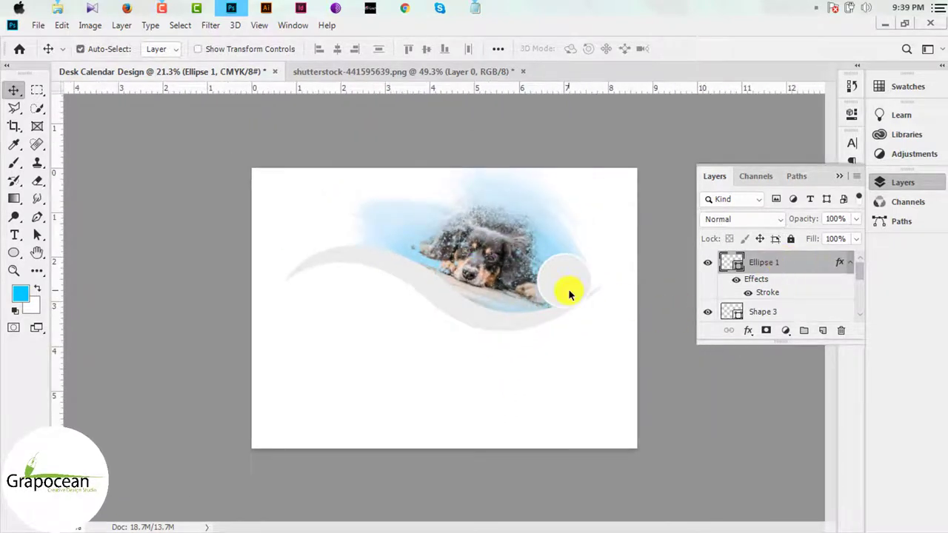
drag(569, 294, 586, 293)
scroll(605, 302, up, 3)
drag(605, 301, 656, 254)
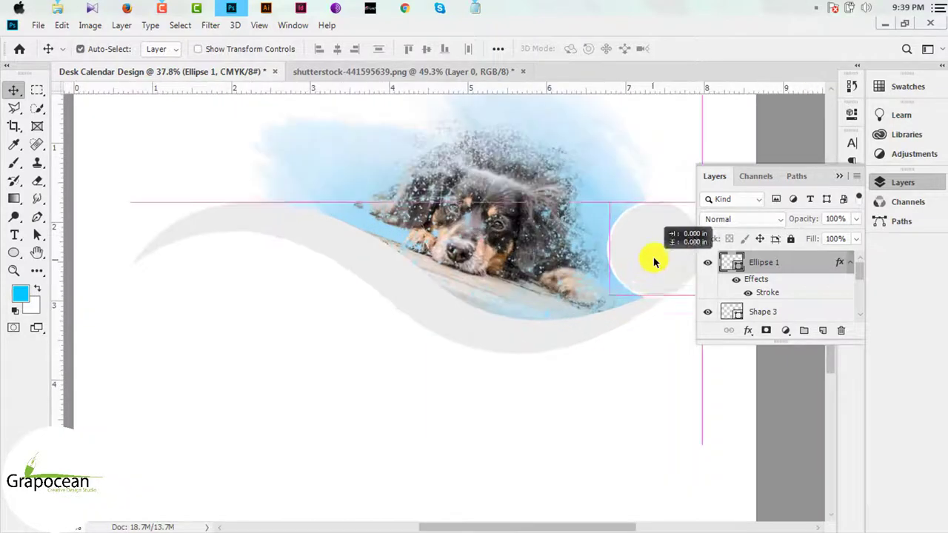
scroll(657, 254, down, 2)
Fine-tune the circle's white stroke in Layer Style and confirm it
right_click(815, 265)
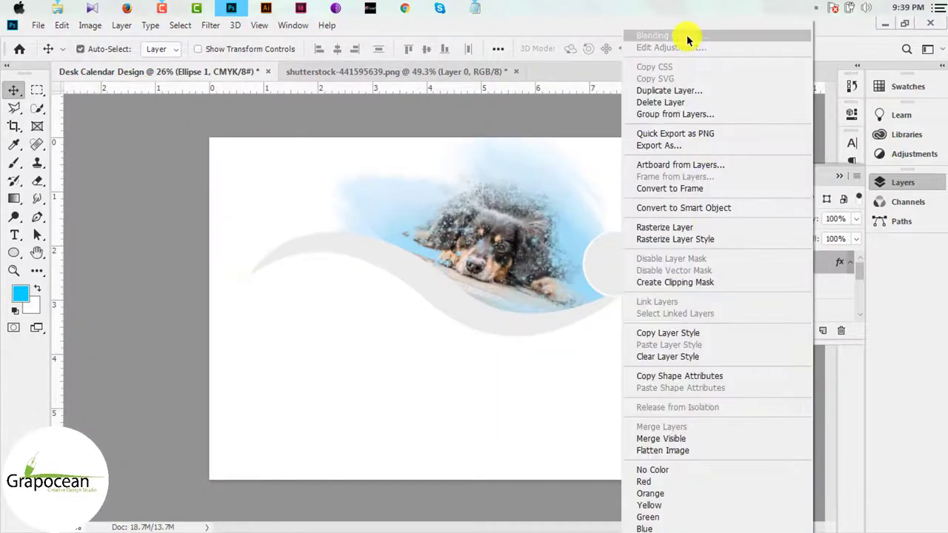
click(688, 36)
click(207, 292)
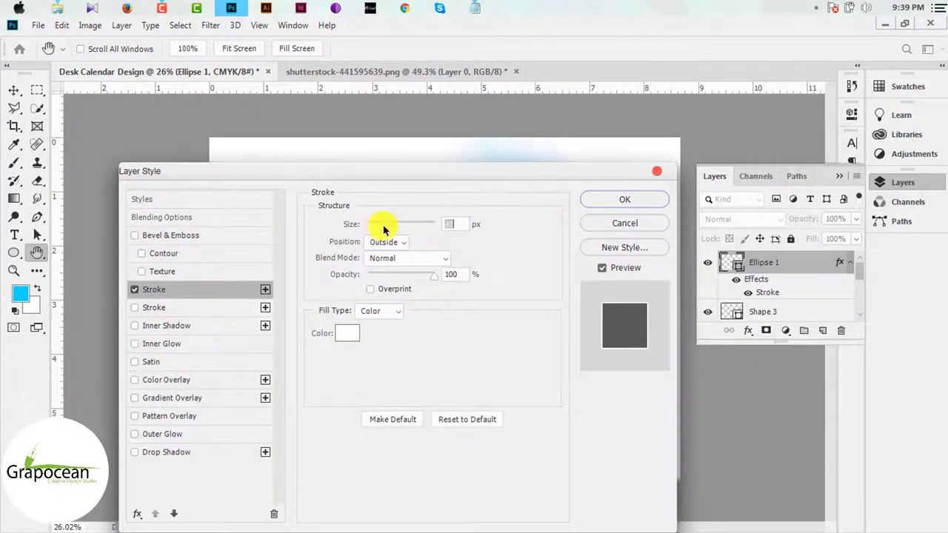
drag(404, 176, 399, 364)
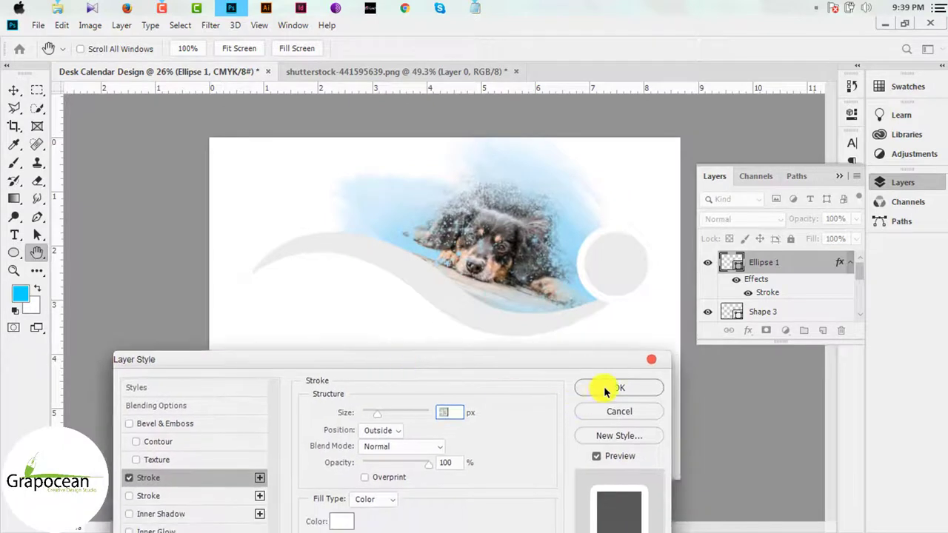
click(605, 388)
click(822, 330)
Draw a four-point pen shape over the grey circle at the wave's end
click(35, 217)
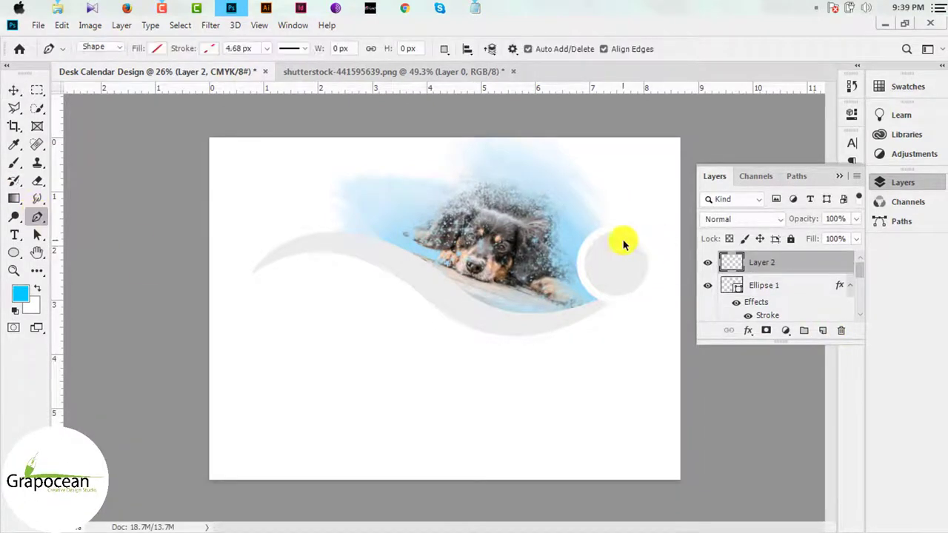
click(622, 231)
click(598, 325)
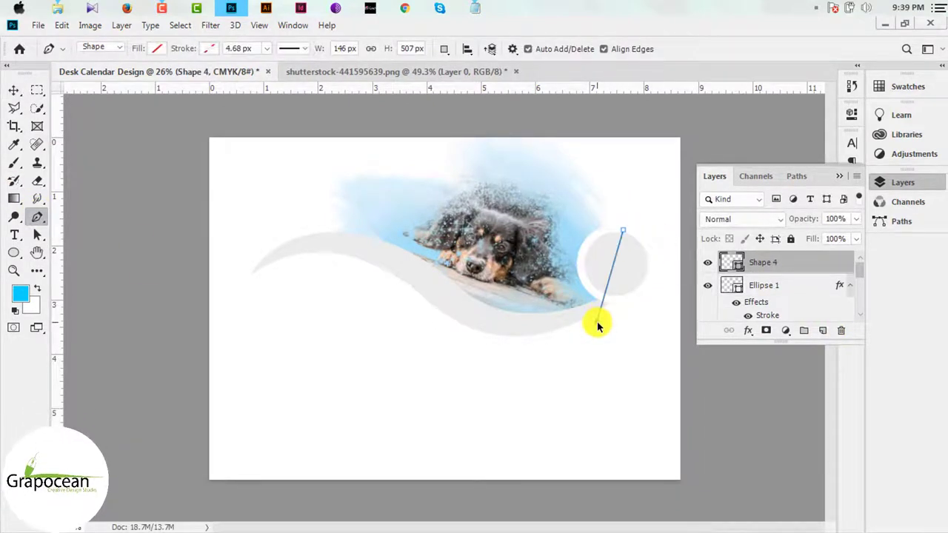
click(621, 334)
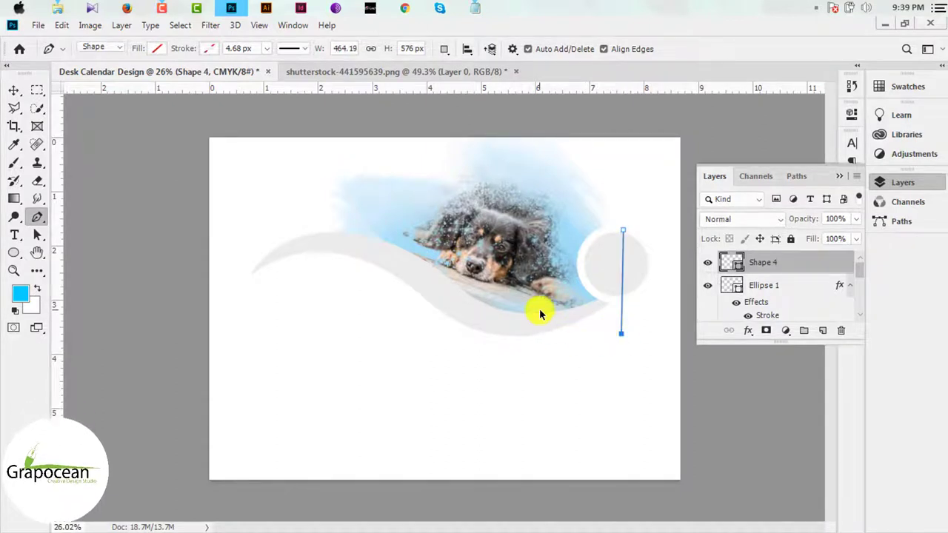
click(540, 310)
Fill the new shape white and sample the canvas light grey as foreground colour
click(158, 49)
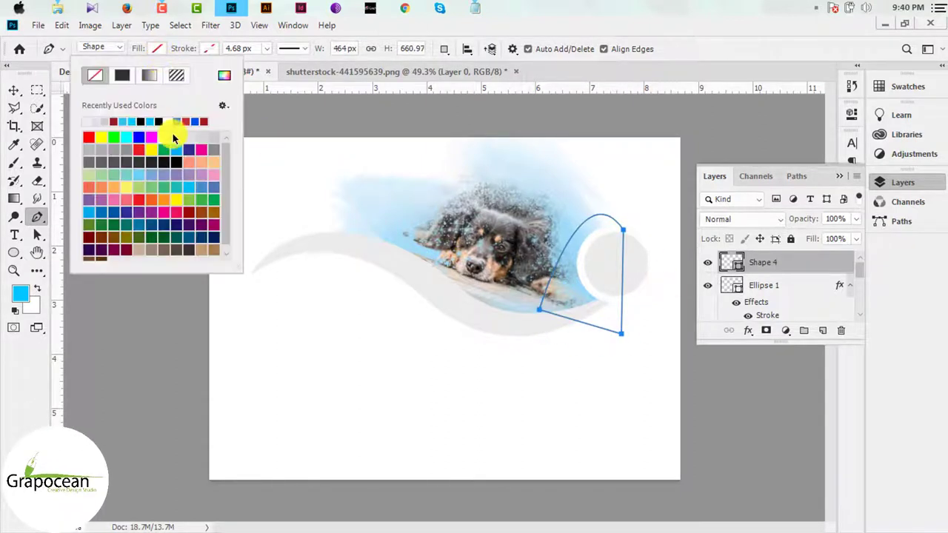
click(163, 139)
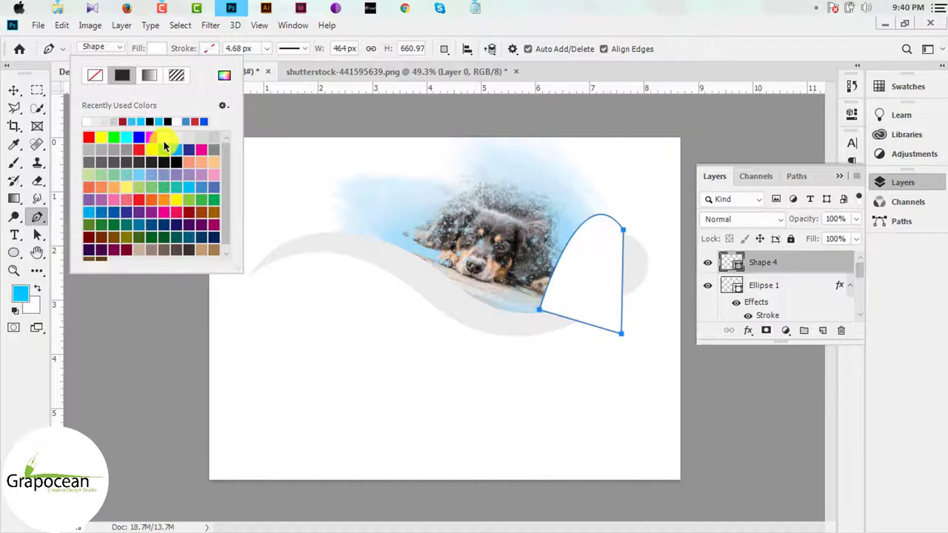
click(158, 49)
click(162, 49)
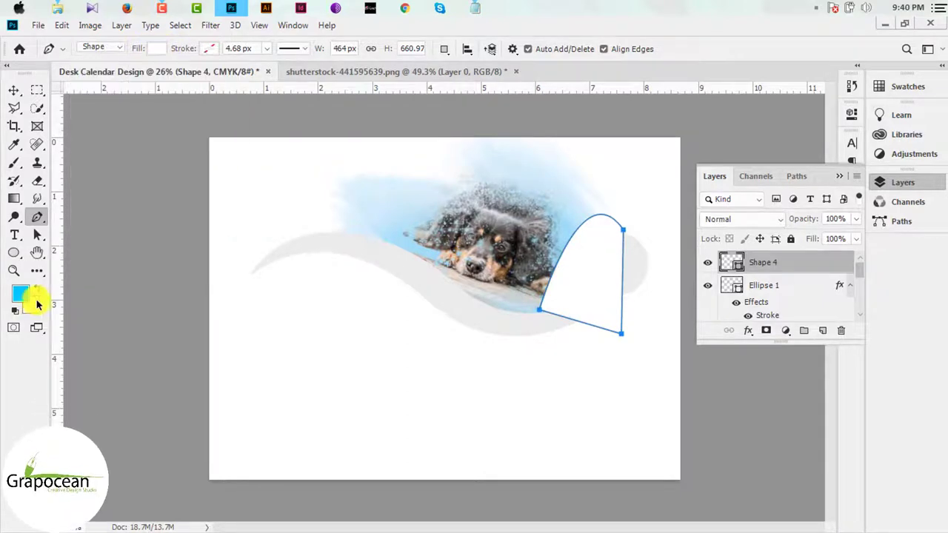
click(24, 299)
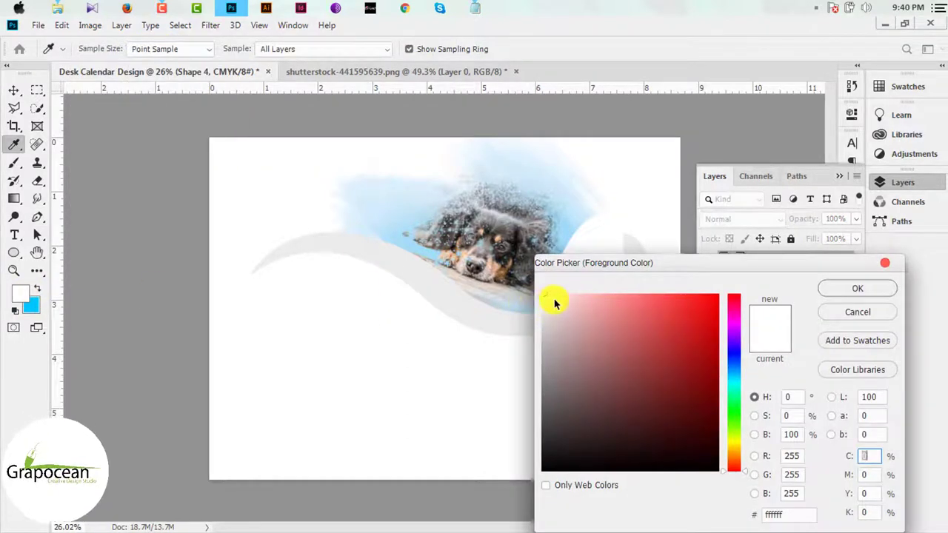
click(531, 303)
click(857, 288)
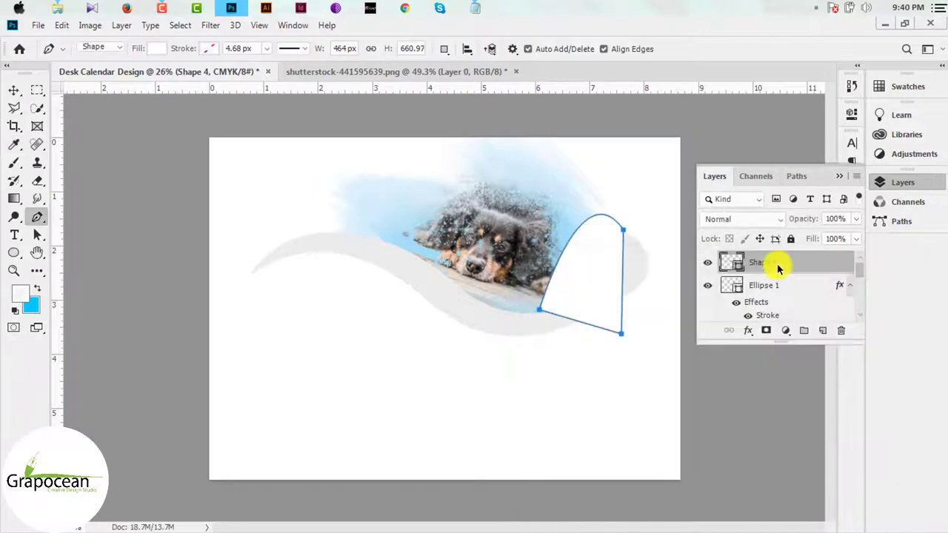
Clip Shape 4 to the circle, move it over it, and scale it down
right_click(774, 263)
click(661, 284)
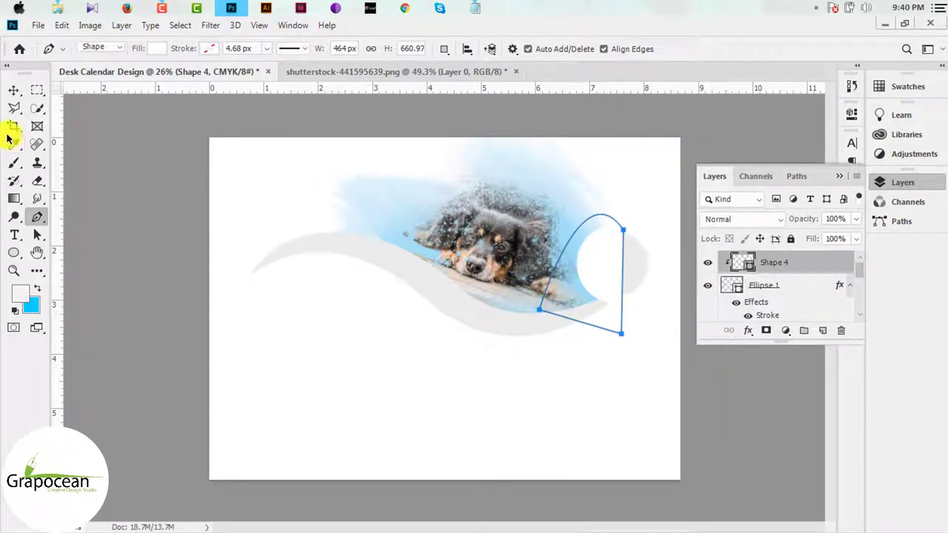
click(14, 90)
drag(607, 258, 635, 279)
key(ctrl+t)
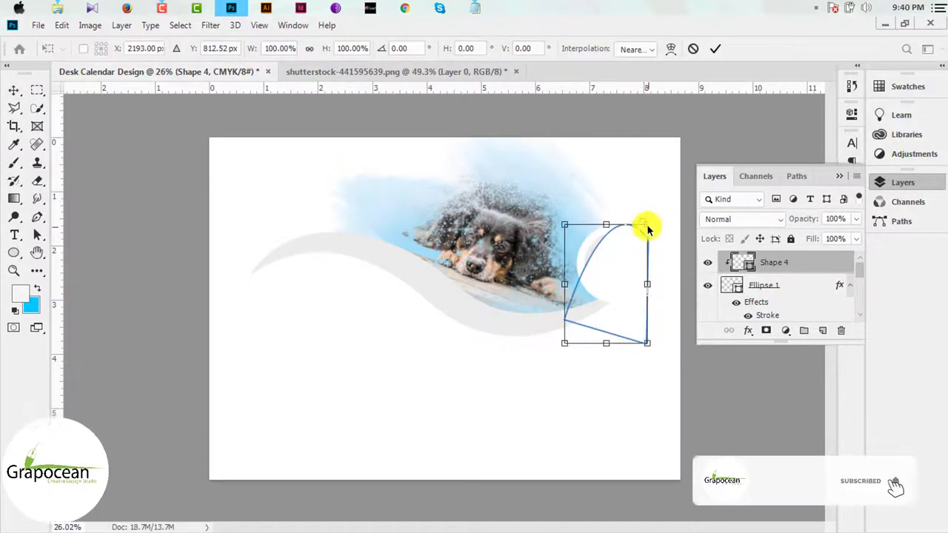
drag(645, 222, 641, 239)
Commit the scaled shape and recolour Shape 4 a faint greyish near-white
key(Return)
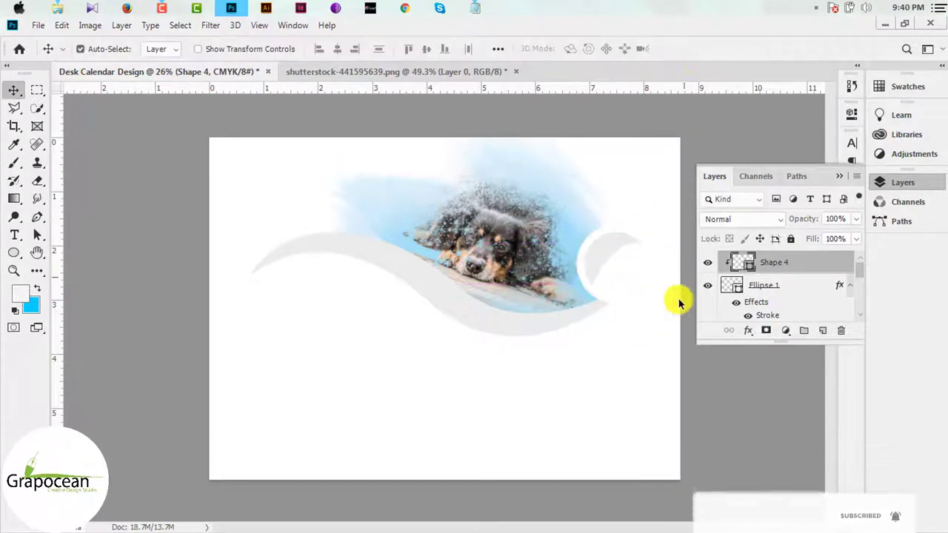
ctrl+click(739, 264)
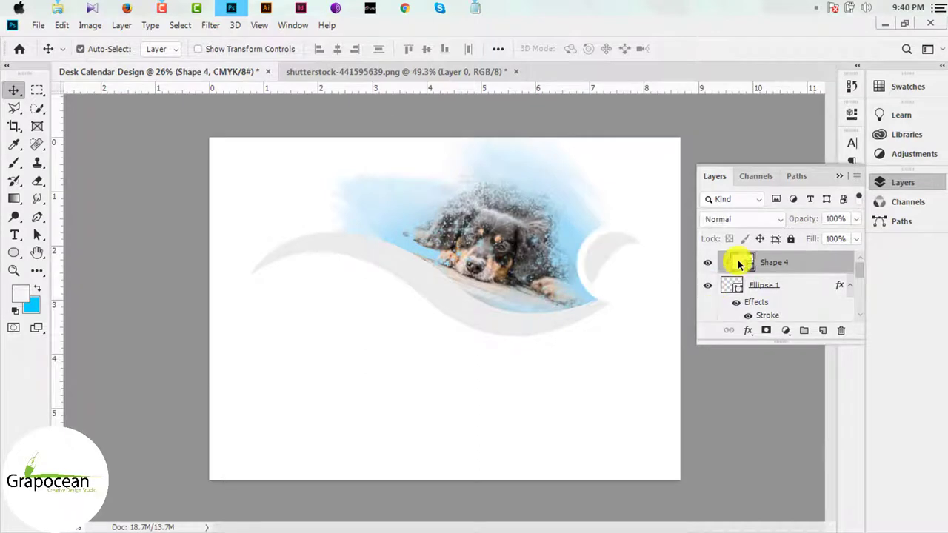
double_click(738, 264)
click(536, 293)
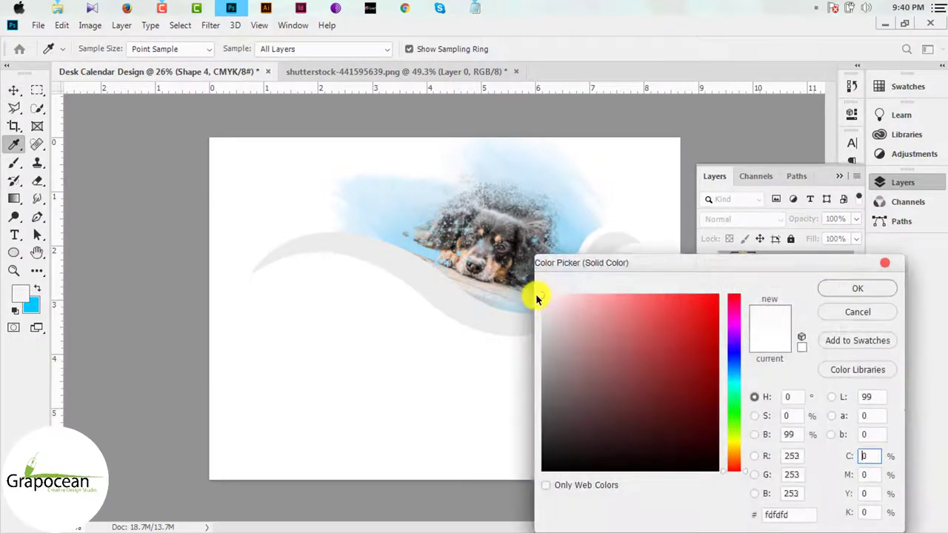
mouse_move(644, 265)
mouse_down()
mouse_move(548, 410)
mouse_move(521, 379)
mouse_up()
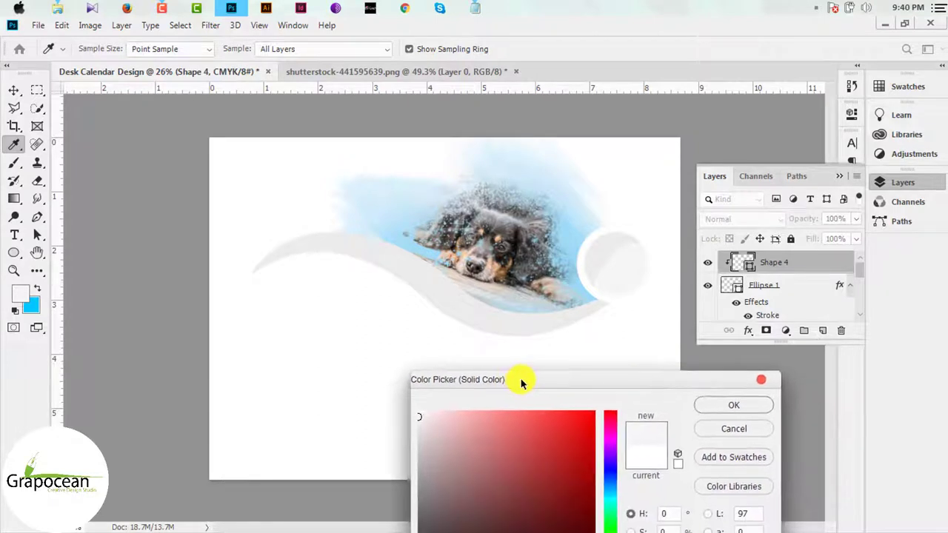
click(426, 408)
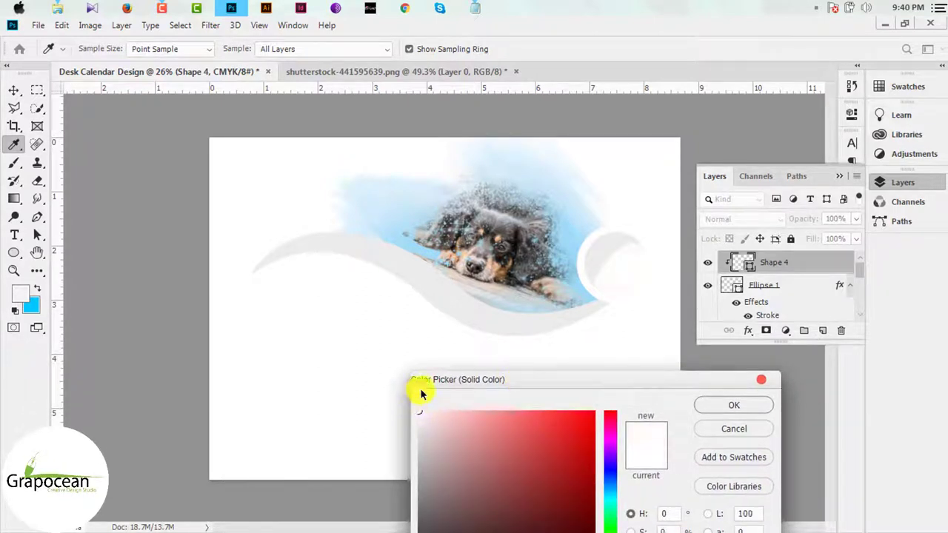
drag(396, 402, 365, 415)
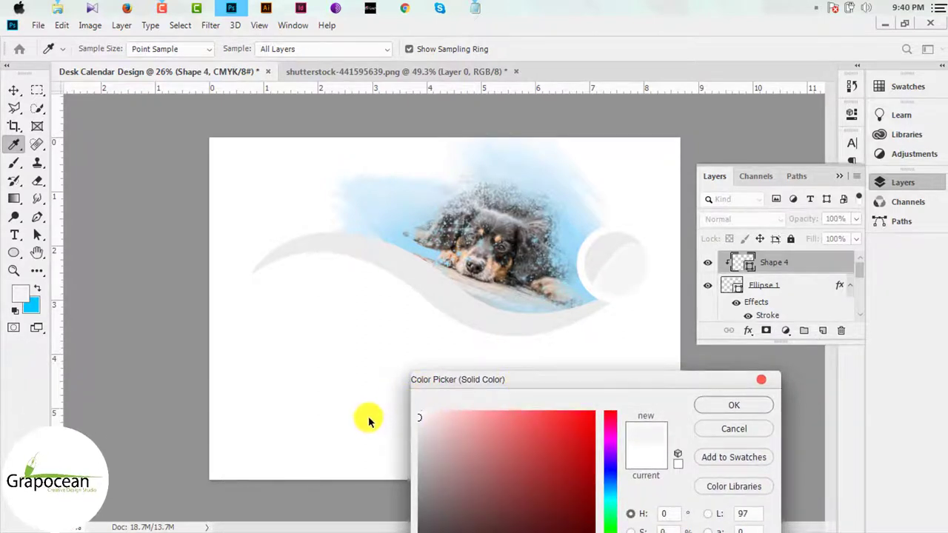
click(726, 403)
Recolour Ellipse 1 to a paler near-white grey (RGB 240, 240, 239)
click(722, 284)
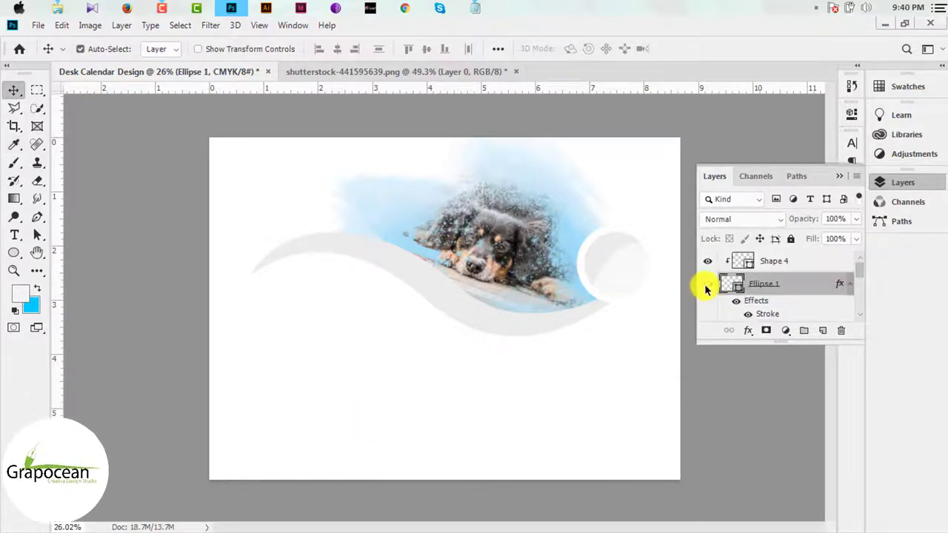
double_click(726, 285)
mouse_move(423, 311)
mouse_down()
mouse_move(422, 299)
mouse_move(390, 290)
mouse_move(413, 286)
mouse_move(398, 301)
mouse_up()
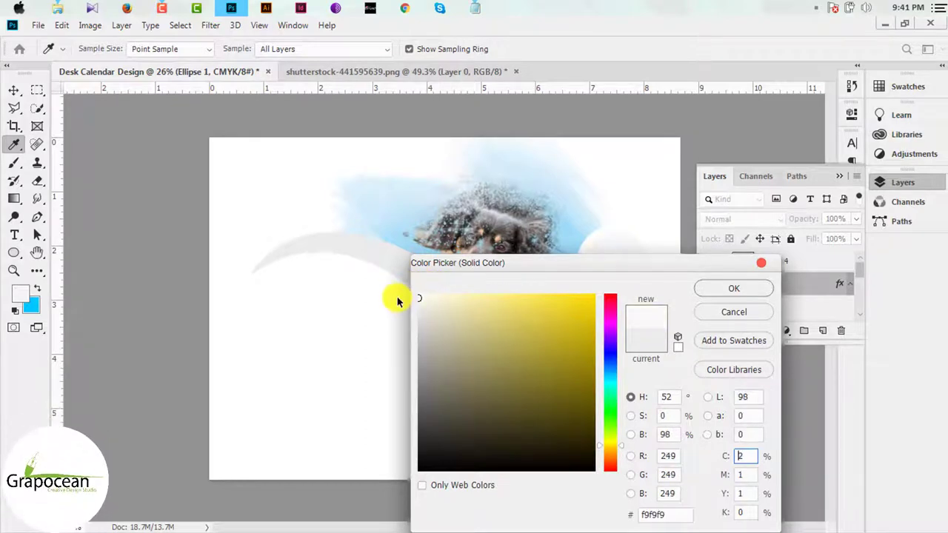
mouse_move(559, 268)
mouse_down()
mouse_move(537, 417)
mouse_move(543, 300)
mouse_up()
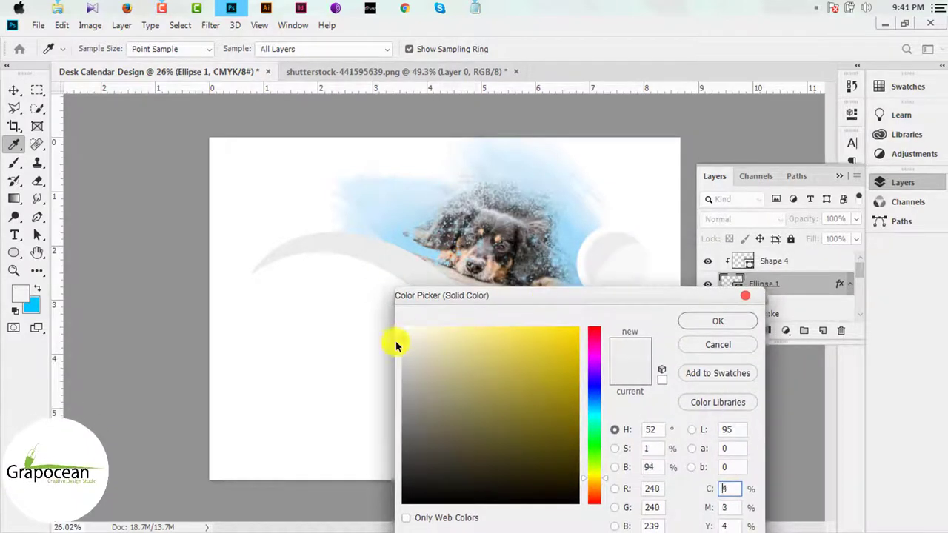
click(697, 335)
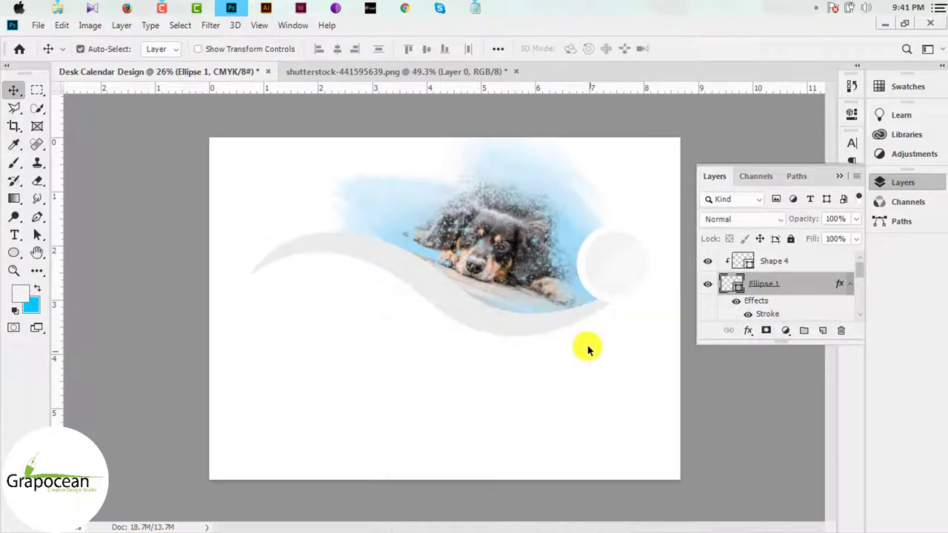
scroll(588, 345, down, 1)
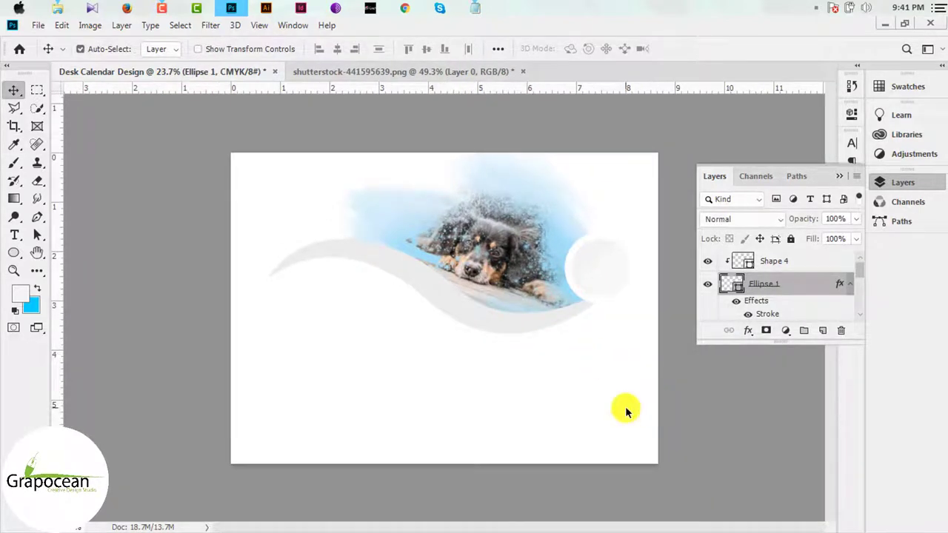
Set the Eraser tool to a Sand Dust brush
scroll(736, 302, down, 2)
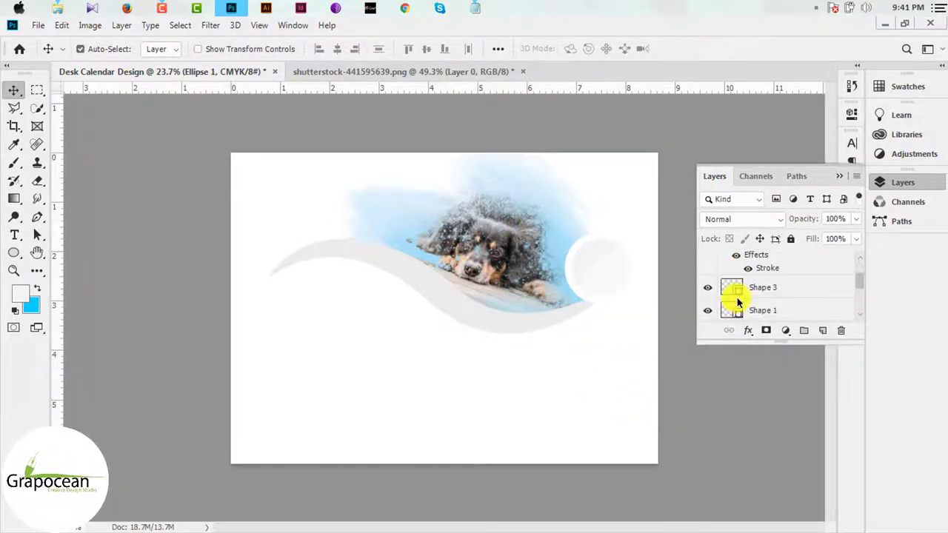
scroll(737, 302, up, 2)
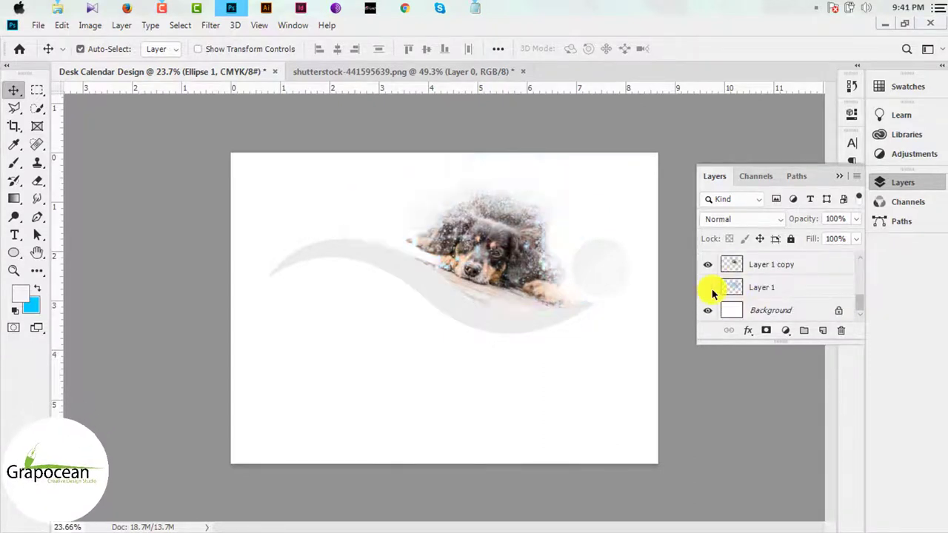
right_click(39, 182)
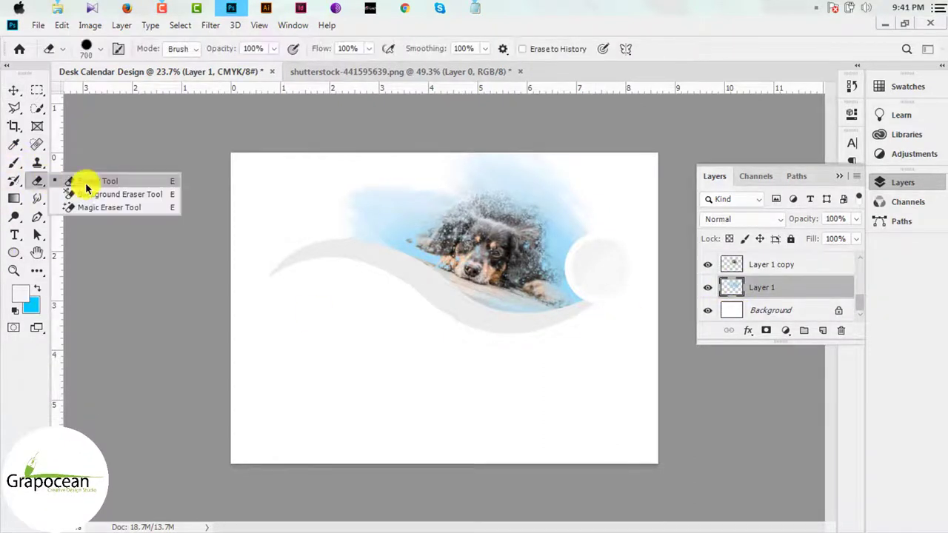
click(104, 178)
click(100, 49)
scroll(341, 277, down, 10)
scroll(341, 277, down, 5)
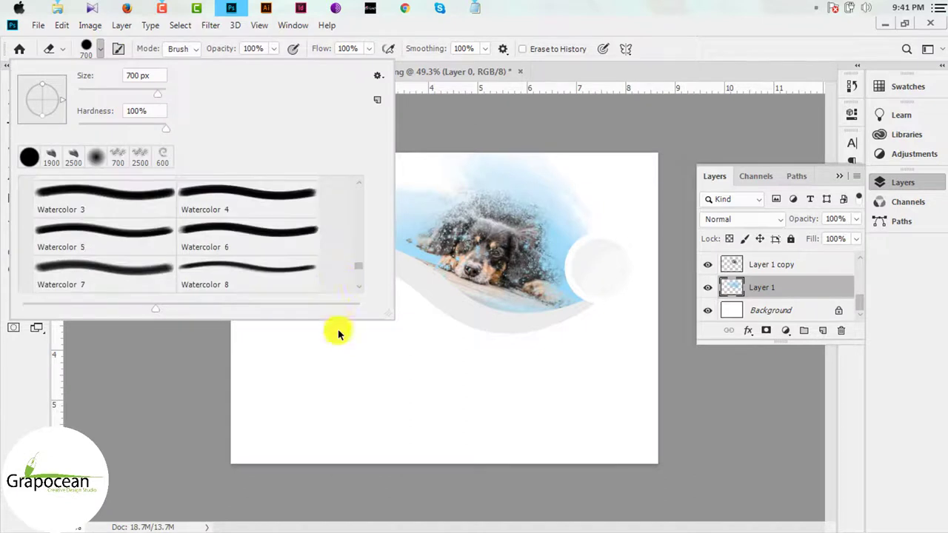
scroll(360, 254, up, 5)
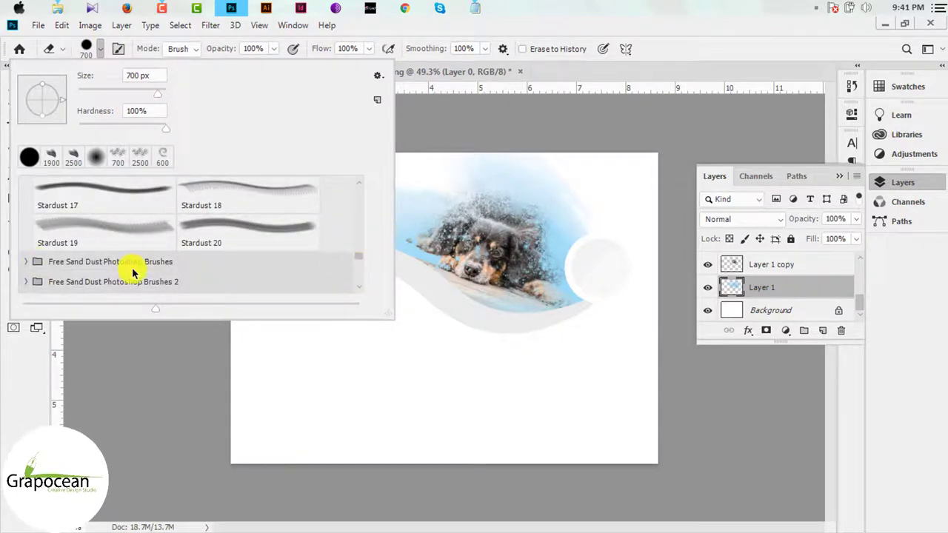
click(131, 264)
click(254, 260)
click(542, 268)
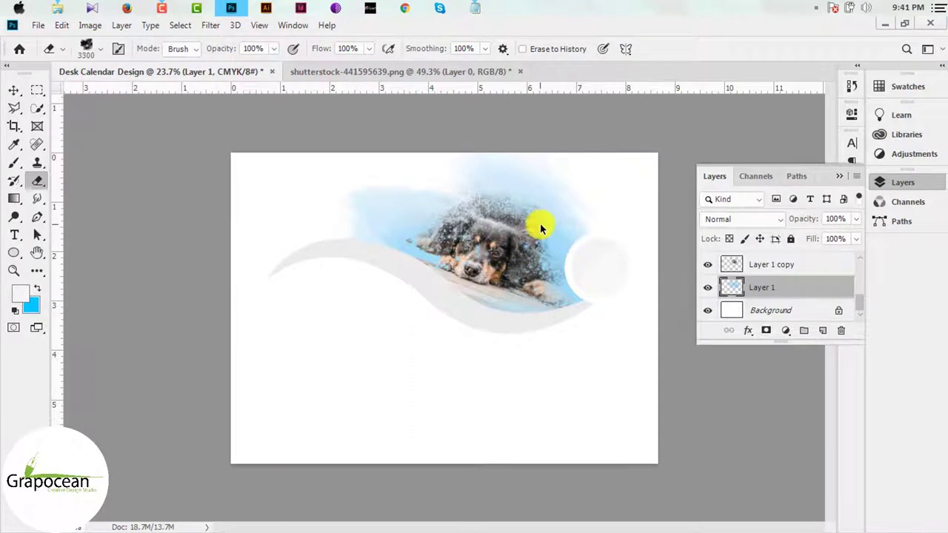
Erase speckles into the blue splash with Stardust 19, then add 'Lorem Ipsum' text below the wave
key(bracketleft)
key(bracketleft)
key(bracketleft)
click(98, 50)
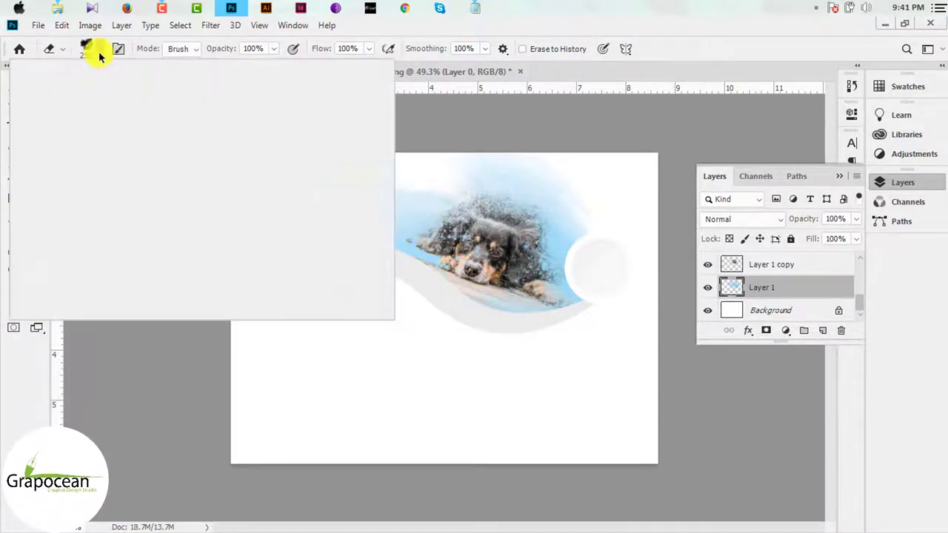
click(148, 239)
click(504, 212)
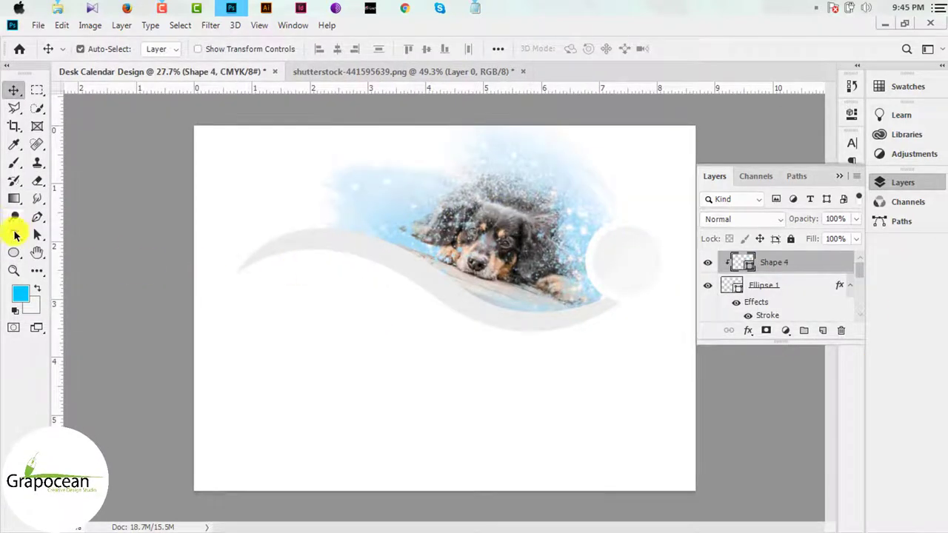
click(16, 236)
click(352, 389)
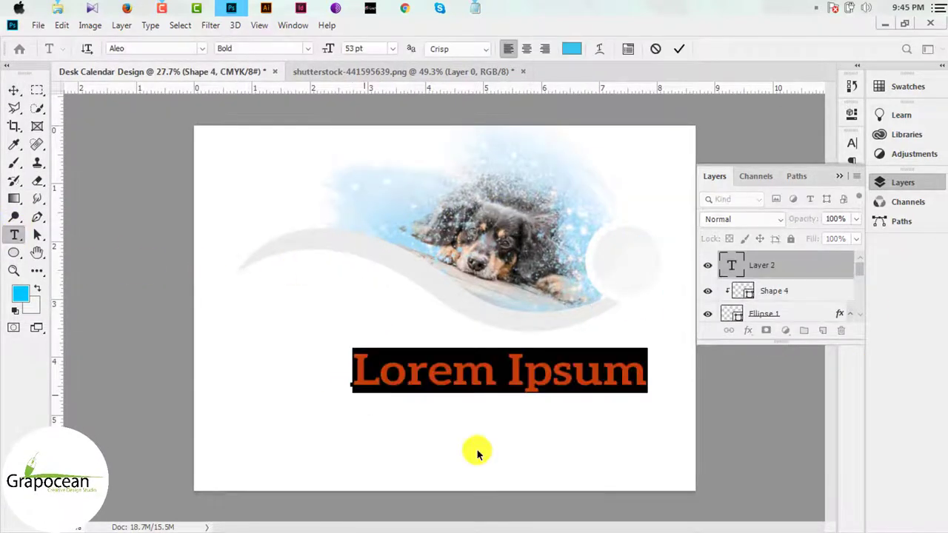
Replace the placeholder with '11' and move it into the grey circle at upper right
key(BackSpace)
text(11)
key(ctrl+Return)
key(v)
drag(385, 374, 633, 257)
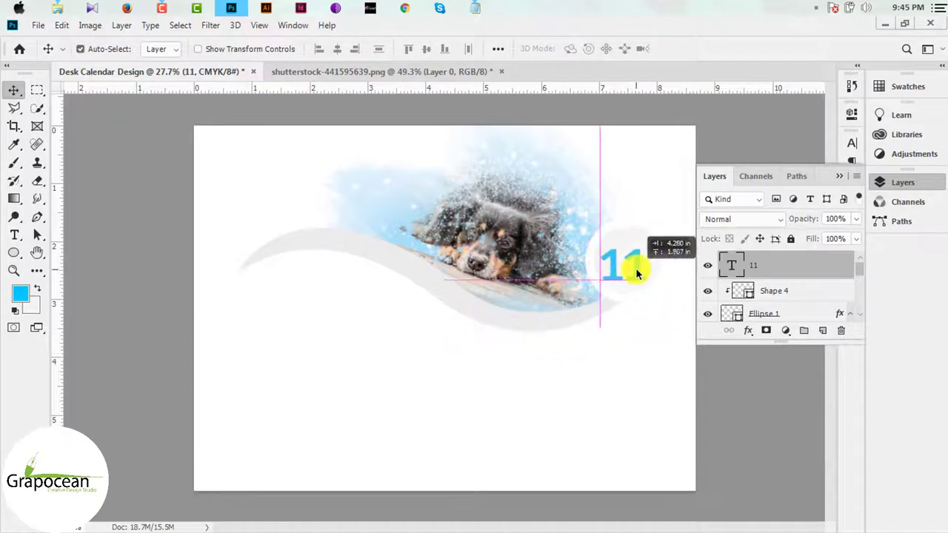
key(shift+Down)
key(shift+Down)
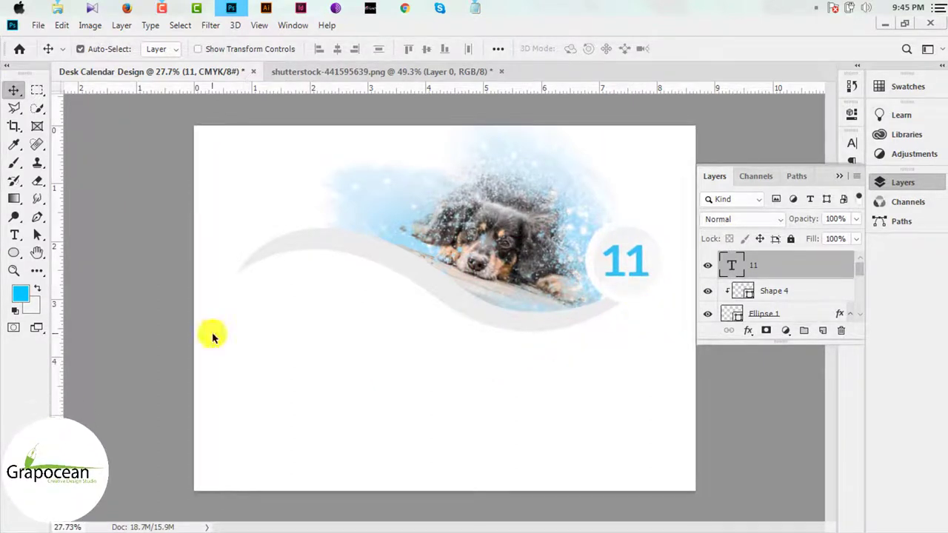
Add a 'November' text line below the wave, checking the system calendar for the month
click(14, 236)
click(336, 374)
key(BackSpace)
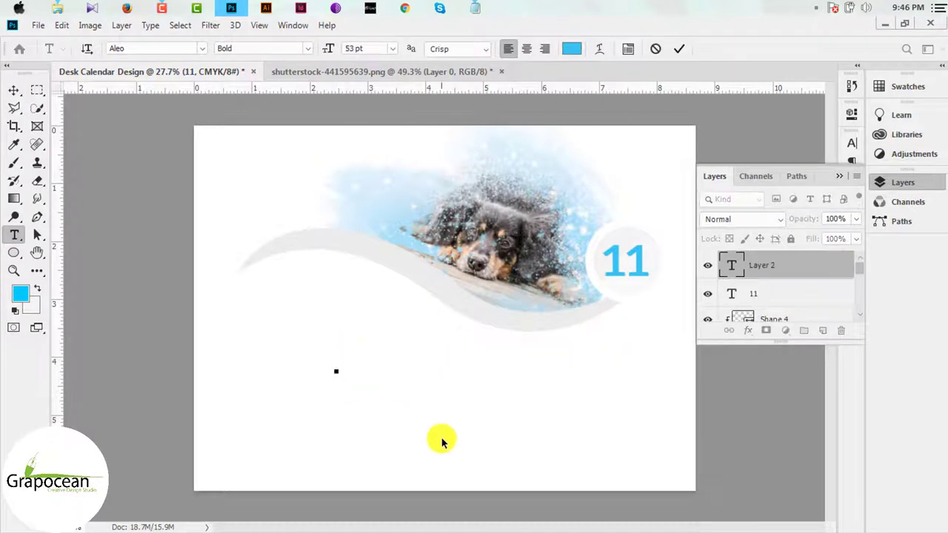
click(907, 7)
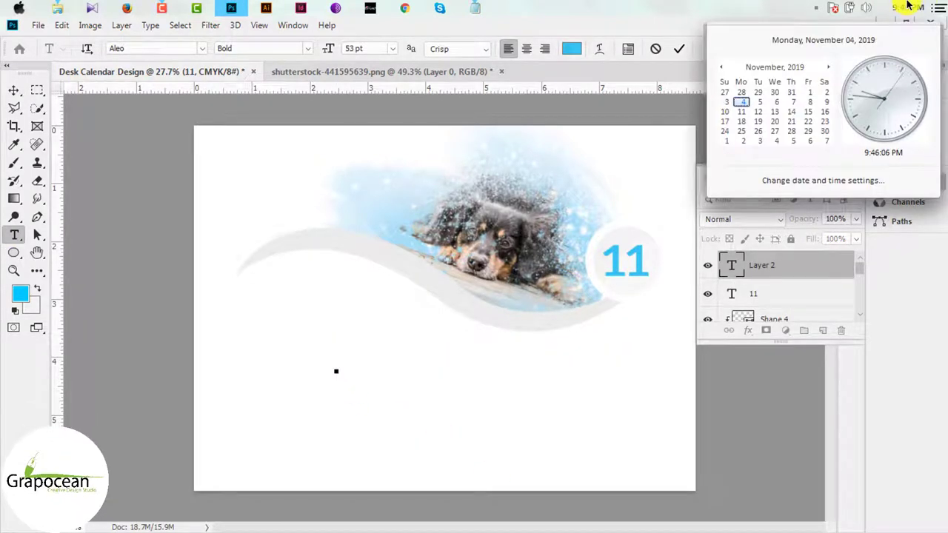
click(361, 368)
text(Nov)
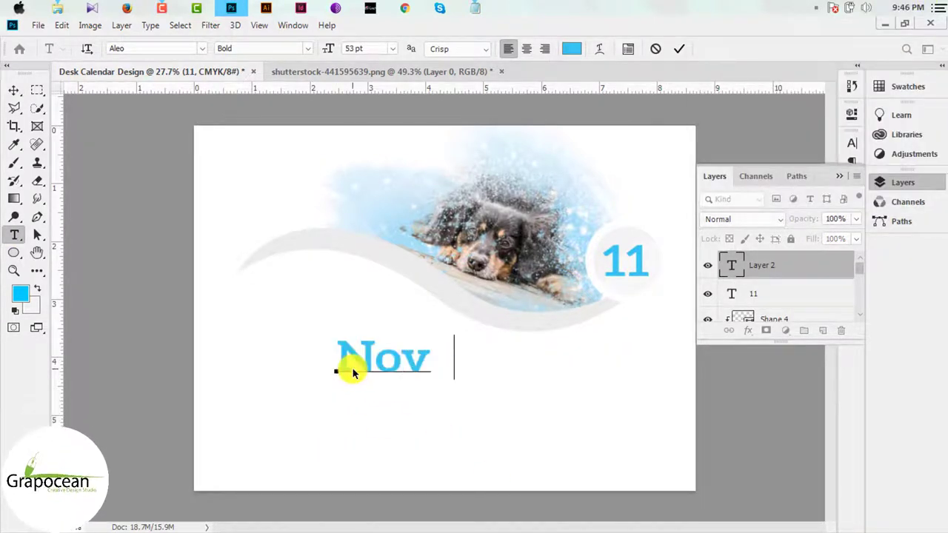
text(ember)
Resize November to 18 pt, move it left under the wave, and show the month calendar
double_click(571, 363)
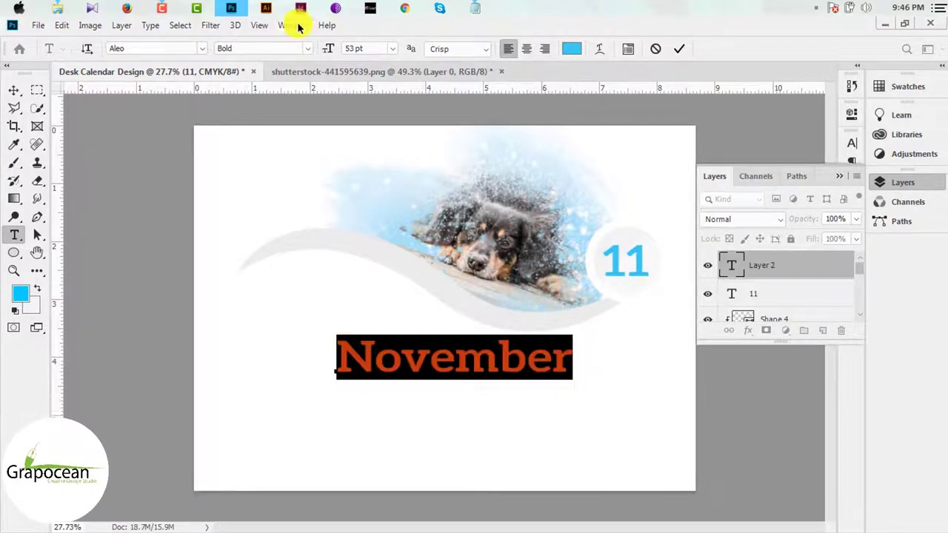
key(Tab)
text(18)
key(Return)
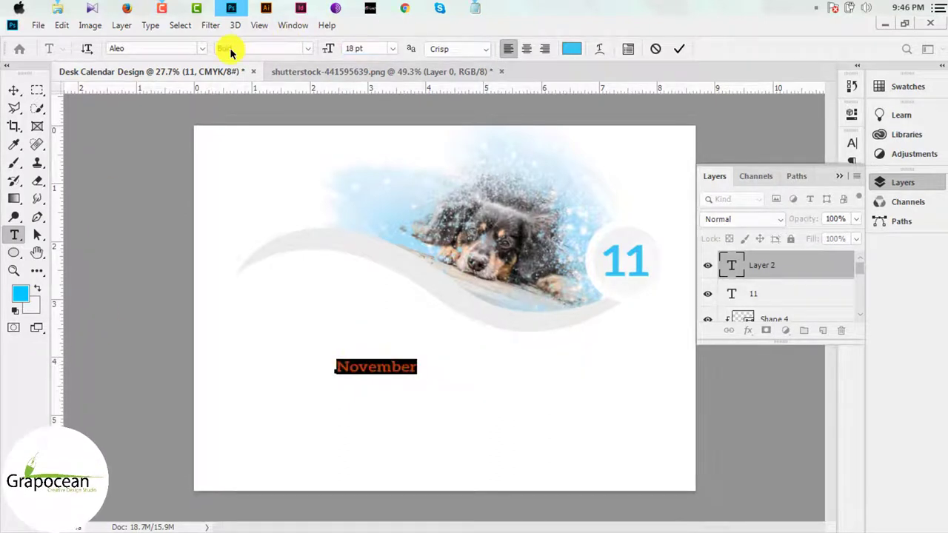
click(13, 90)
drag(392, 364, 328, 327)
scroll(328, 327, down, 1)
click(910, 7)
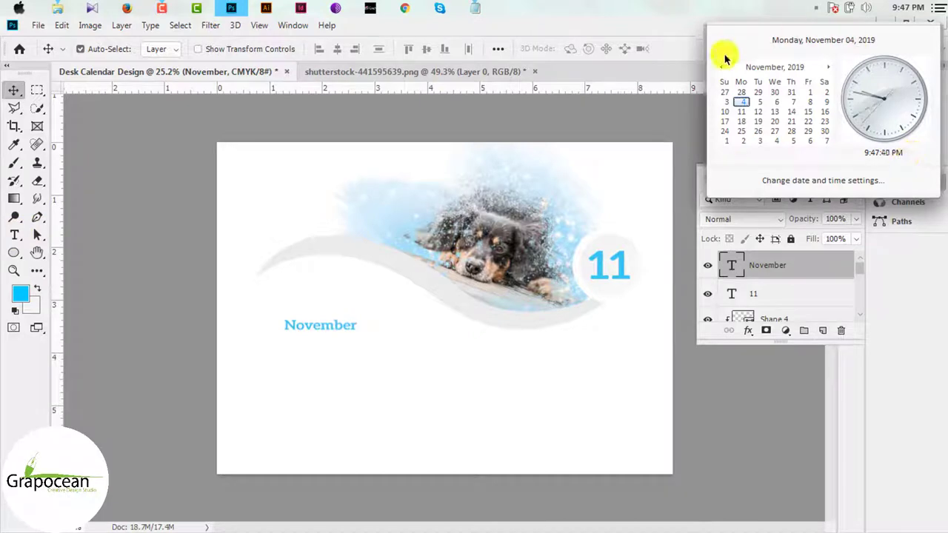
Capture the November 2019 month calendar with Lightshot and copy it
key(Escape)
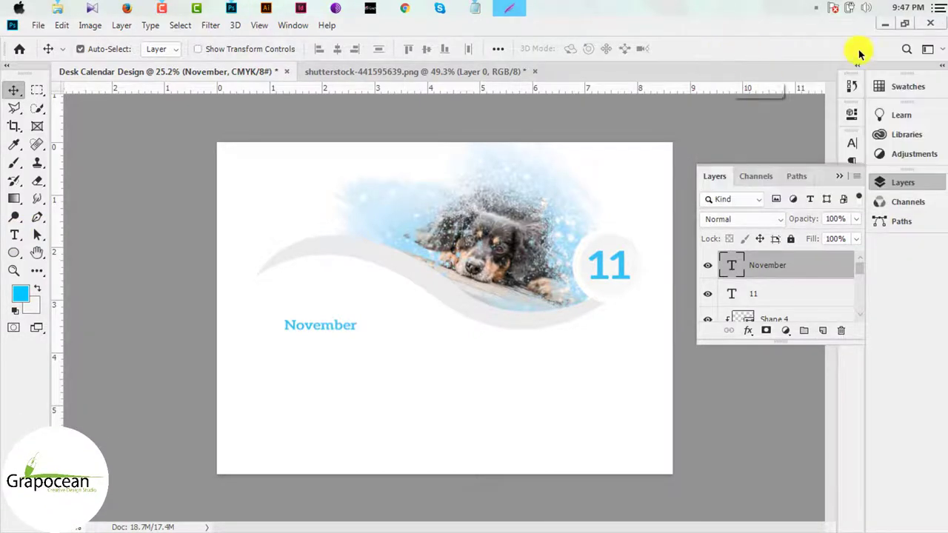
drag(712, 46, 847, 159)
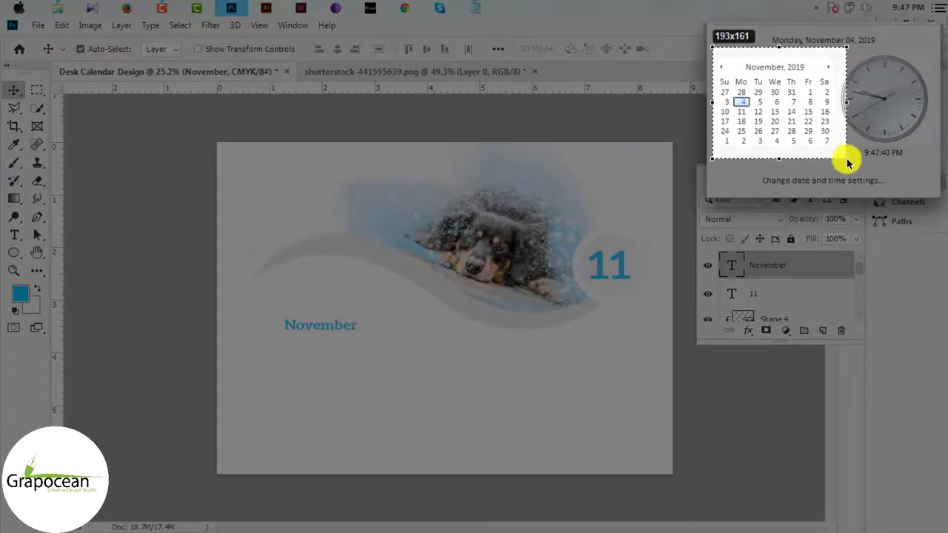
click(788, 169)
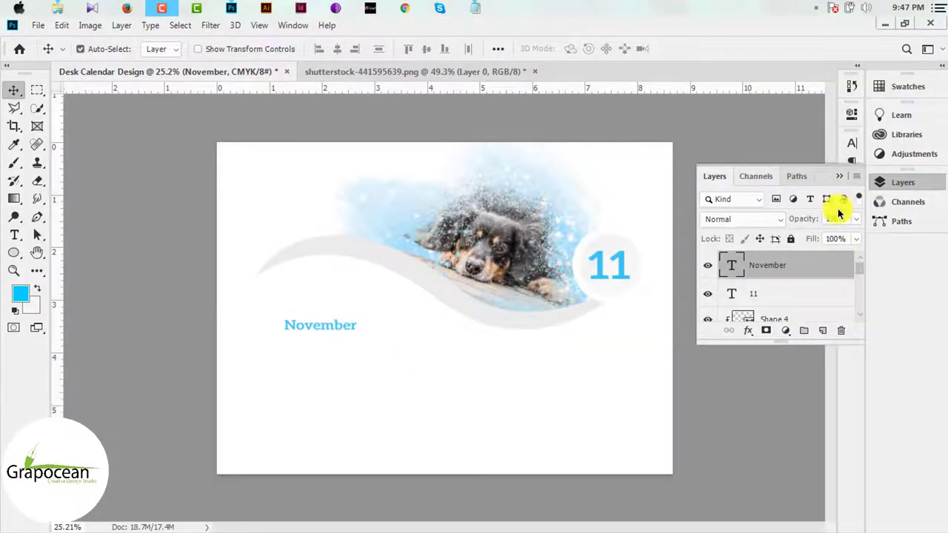
Paste the calendar capture, enlarge it about five times, and place it at lower right
click(400, 371)
key(ctrl+v)
key(ctrl+t)
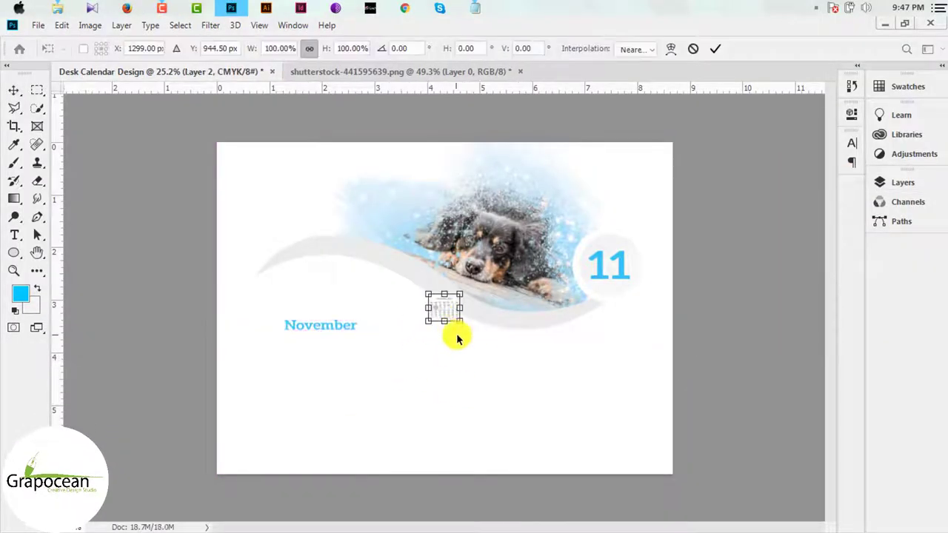
drag(460, 321, 531, 376)
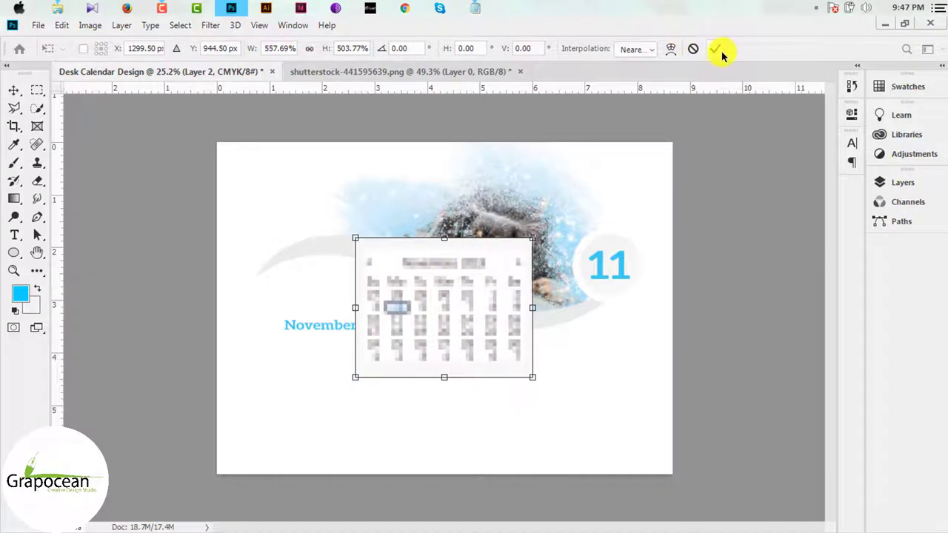
click(720, 52)
scroll(491, 313, down, 1)
mouse_move(449, 323)
mouse_down()
mouse_move(522, 366)
mouse_move(551, 367)
mouse_move(553, 396)
mouse_up()
click(14, 237)
Type the weekday row 'Su Mo Tu We Th Fr Sa' below November
click(311, 371)
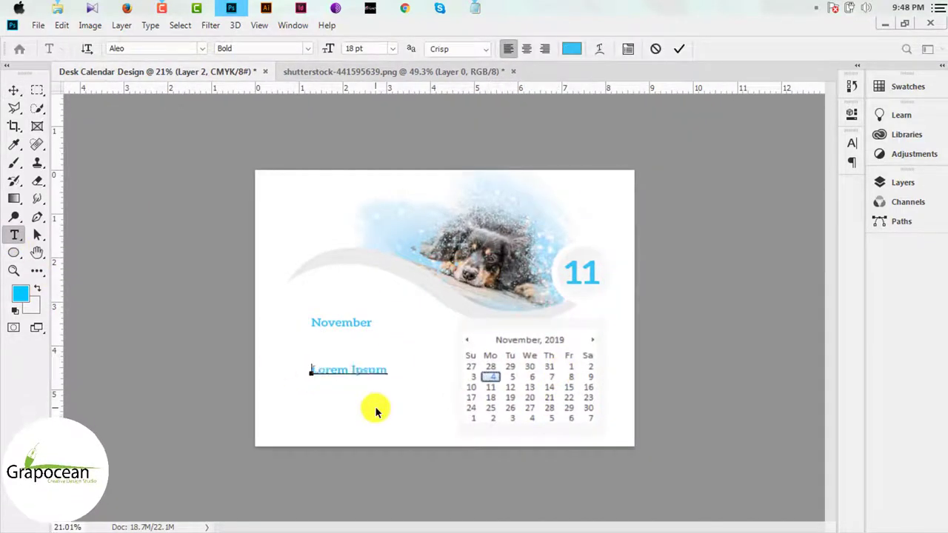
text(su mo)
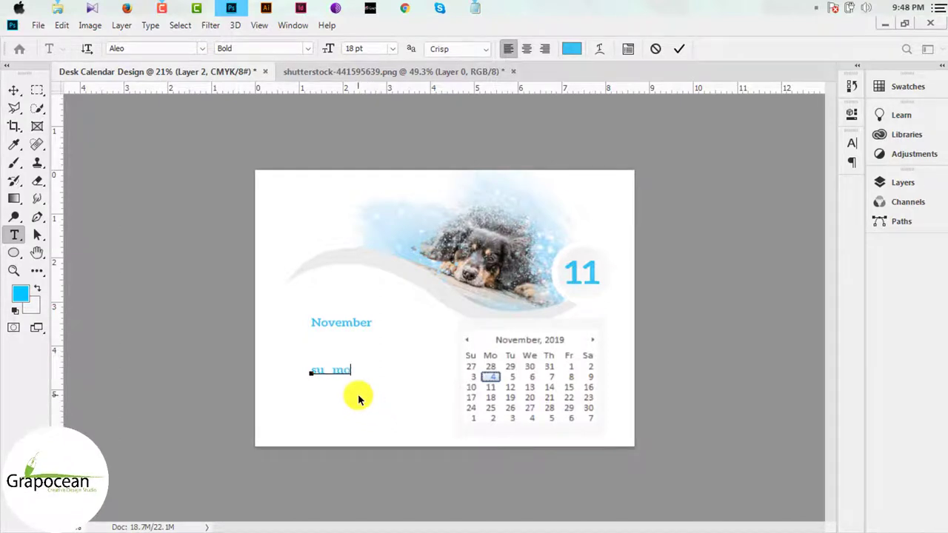
key(BackSpace)
key(BackSpace)
key(BackSpace)
key(BackSpace)
key(BackSpace)
text(S)
key(BackSpace)
text(u )
text( Tu)
text(Th  Fr)
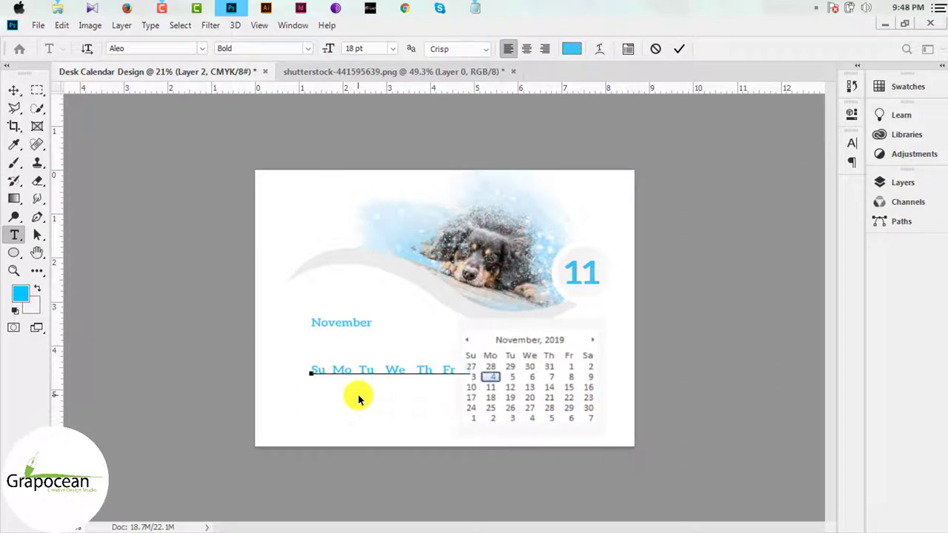
text( Sa)
key(ctrl+Return)
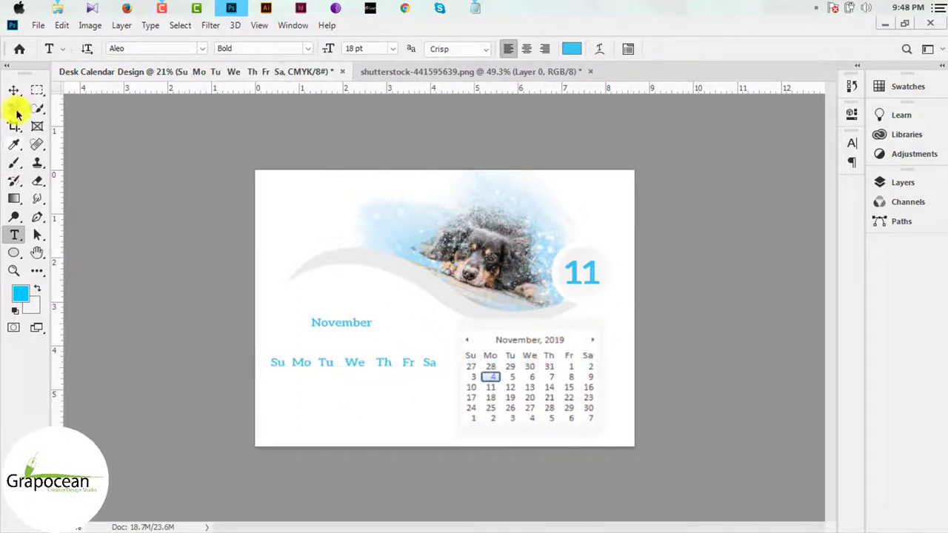
Shift the calendar image up and right, and set the weekday row to 12 pt
click(13, 89)
mouse_move(561, 328)
mouse_down()
mouse_move(649, 311)
mouse_move(587, 317)
mouse_up()
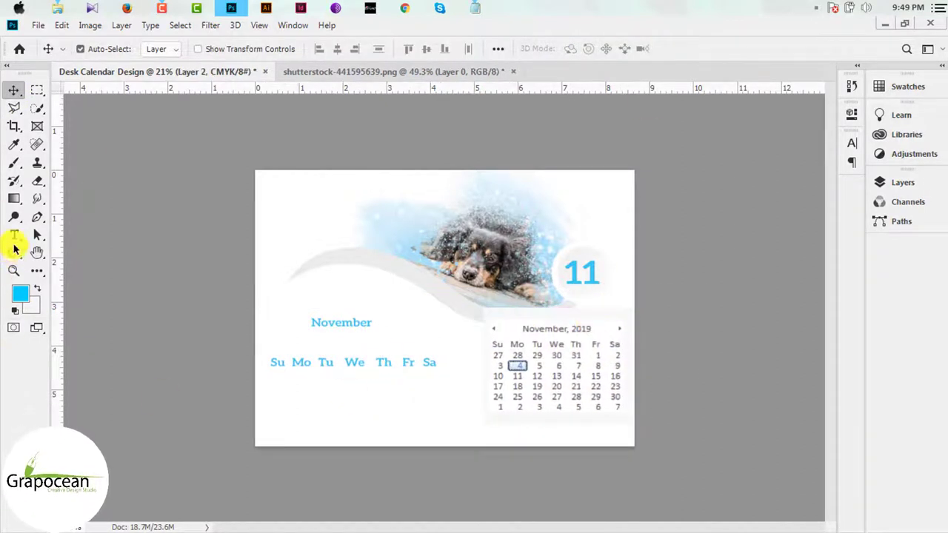
click(14, 236)
drag(437, 362, 220, 351)
click(392, 50)
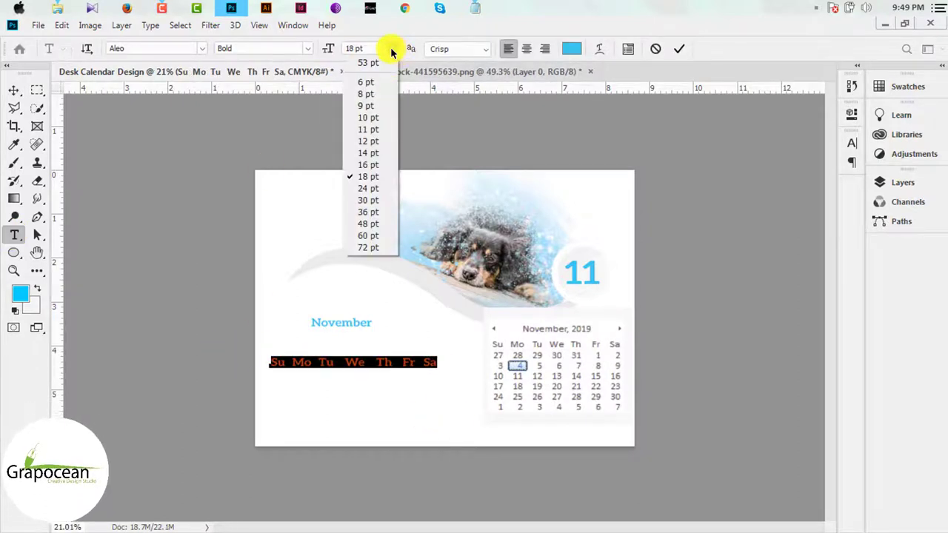
click(370, 146)
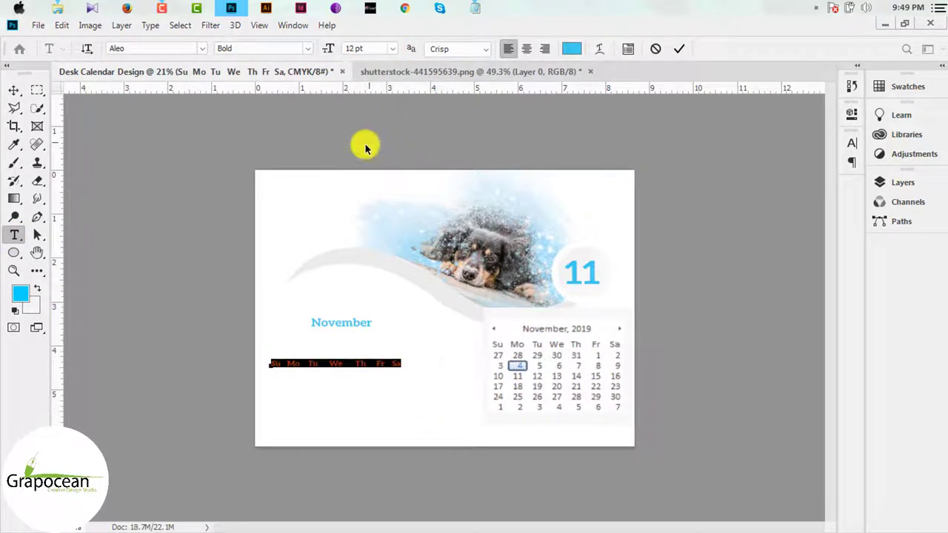
click(291, 364)
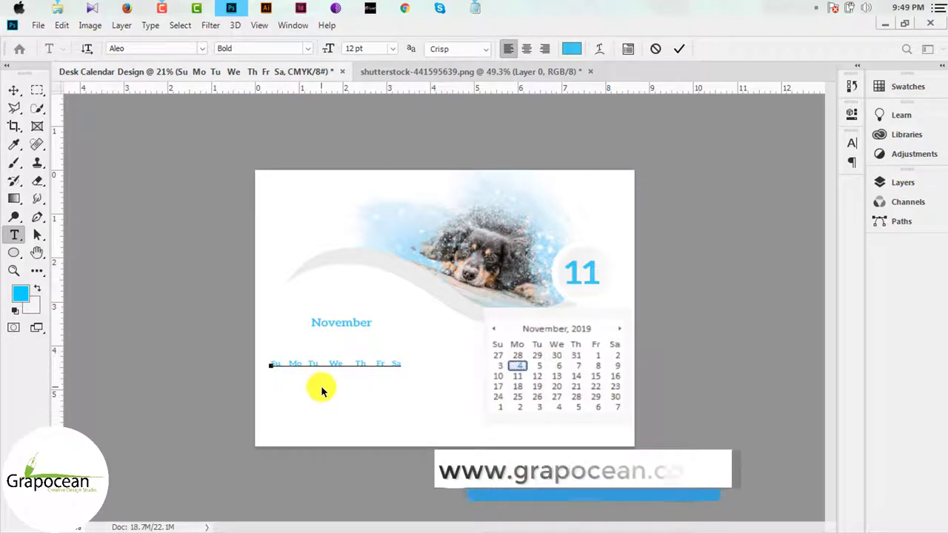
Move the weekday row up toward the November heading
click(14, 90)
drag(338, 363, 304, 352)
key(t)
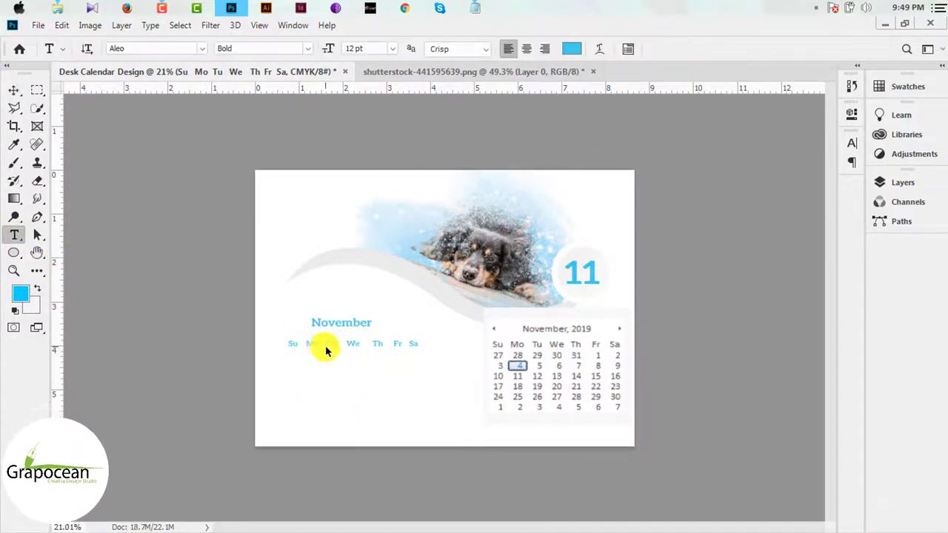
click(325, 345)
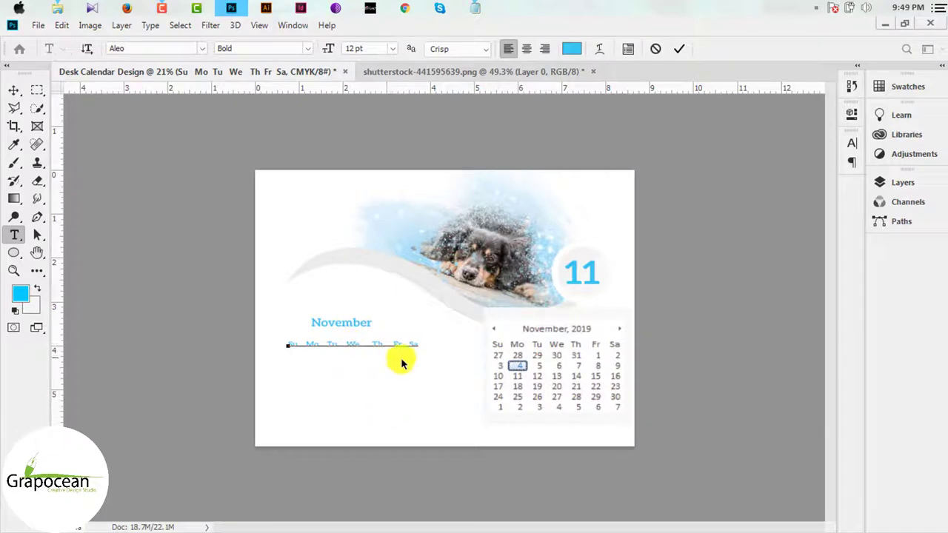
click(14, 89)
scroll(397, 354, up, 1)
scroll(397, 397, down, 1)
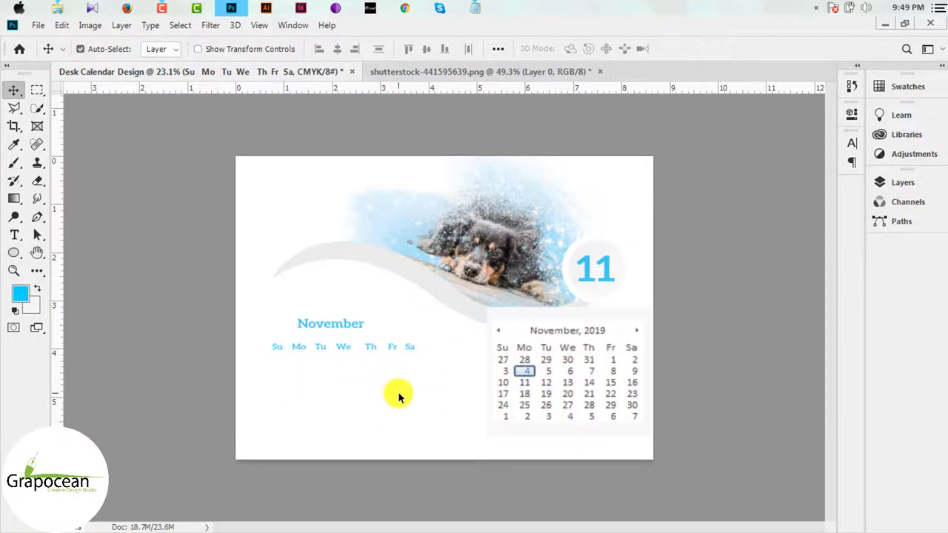
Fine-tune November and the weekday row so they align, then zoom out
click(342, 350)
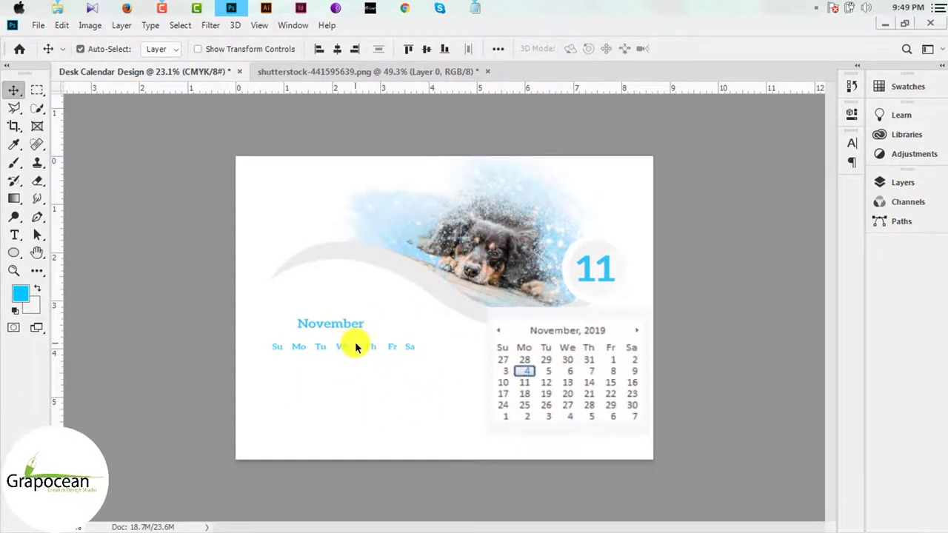
drag(341, 354, 359, 354)
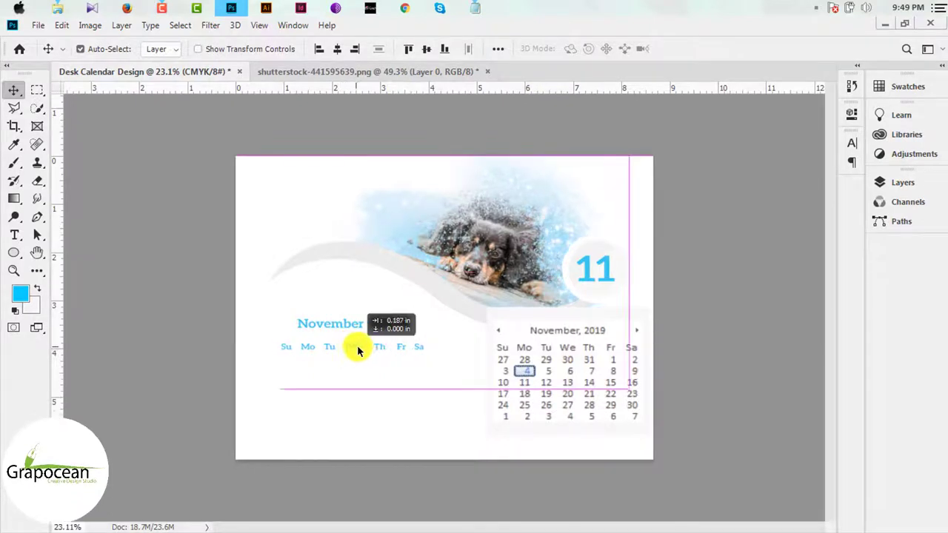
key(ctrl+z)
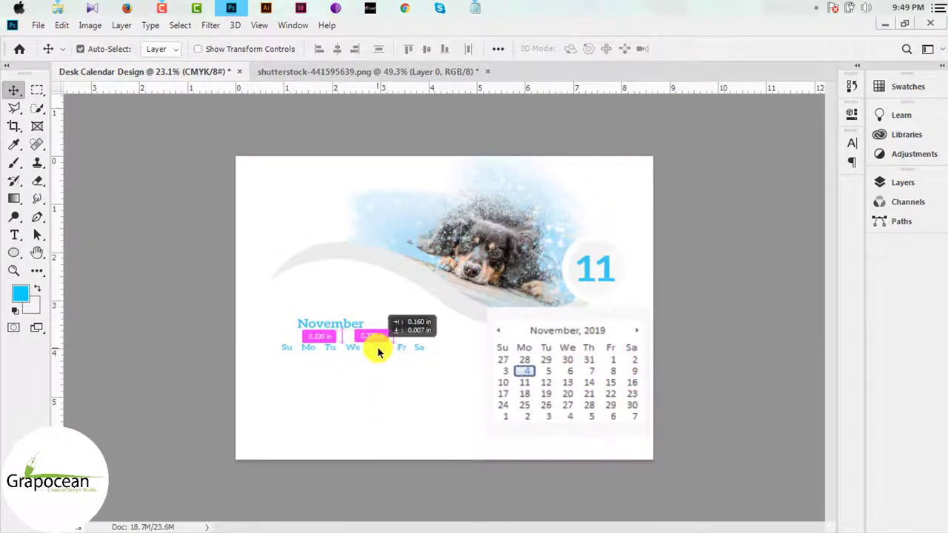
drag(378, 352, 393, 346)
drag(334, 325, 313, 323)
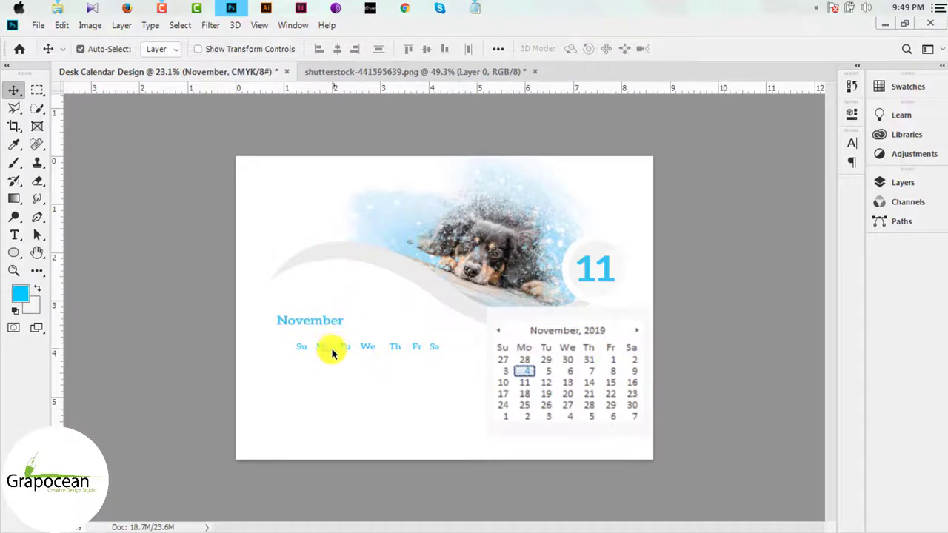
drag(331, 354, 312, 347)
key(ctrl+minus)
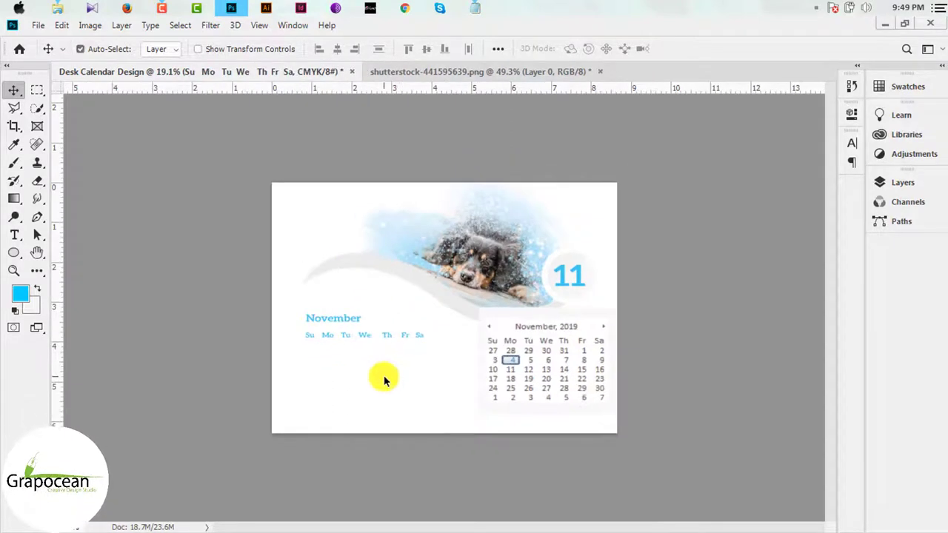
Change the November heading's font style from bold to Regular
click(24, 230)
double_click(361, 324)
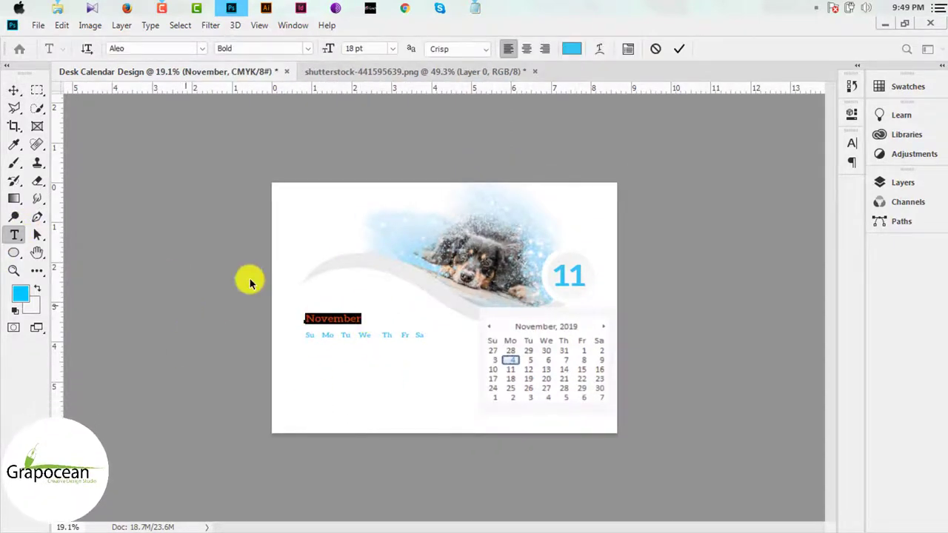
click(308, 48)
click(273, 74)
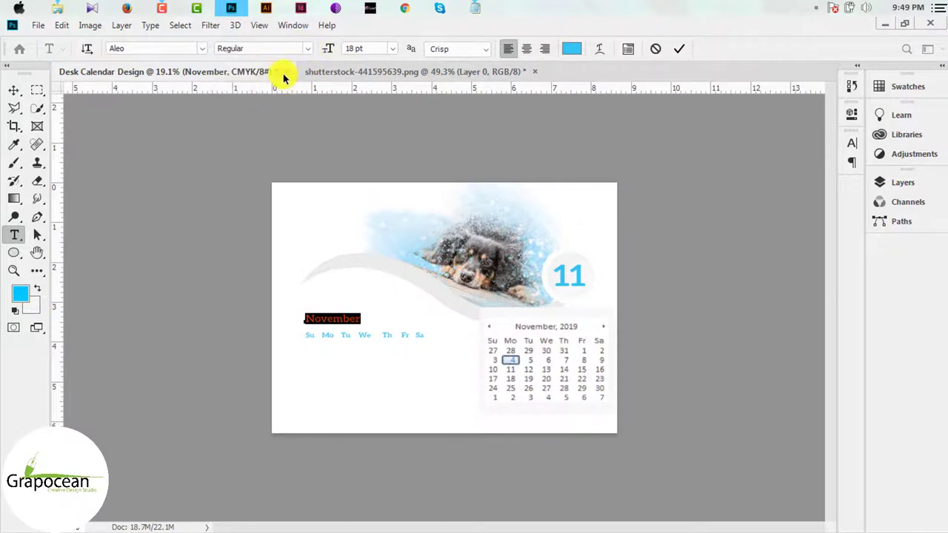
click(14, 90)
scroll(325, 348, up, 3)
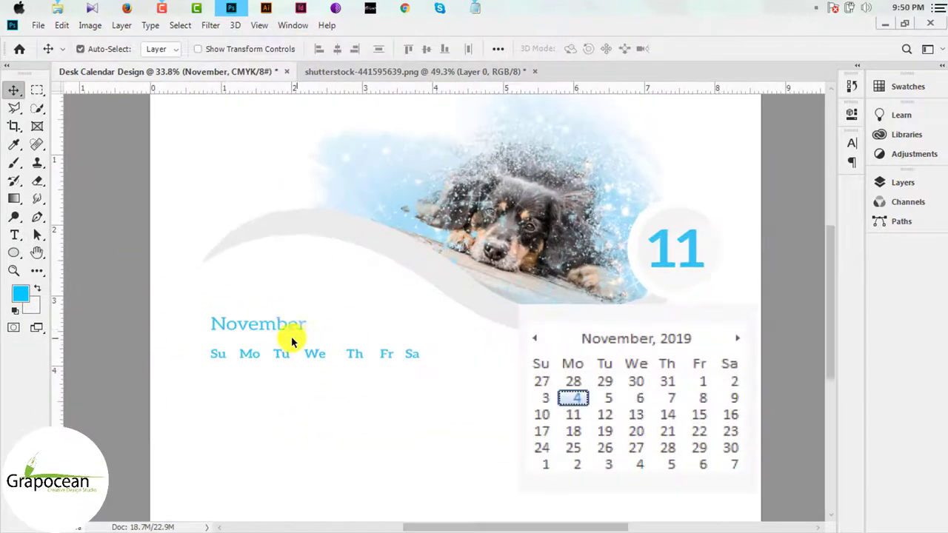
scroll(318, 356, down, 2)
Resize the big '11' to 40 pt and nudge it back into its circle
click(14, 236)
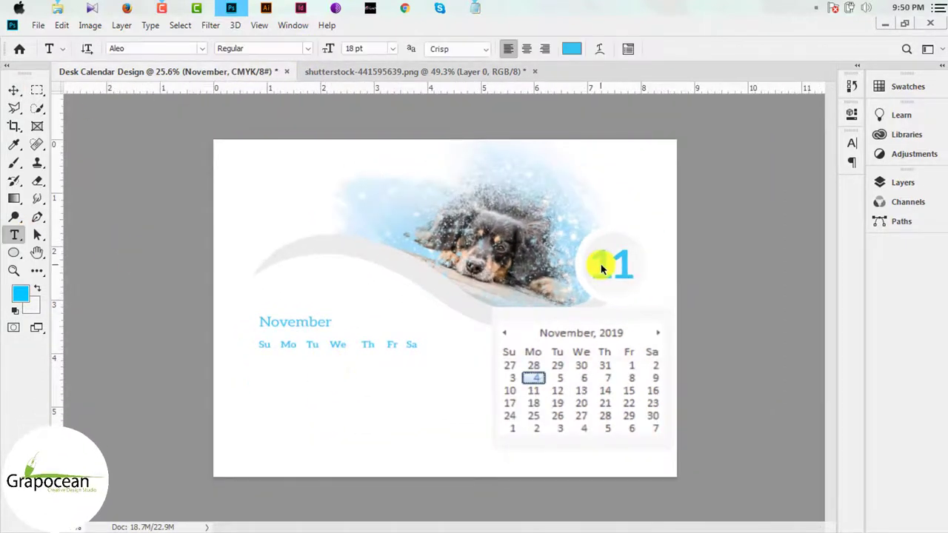
double_click(600, 265)
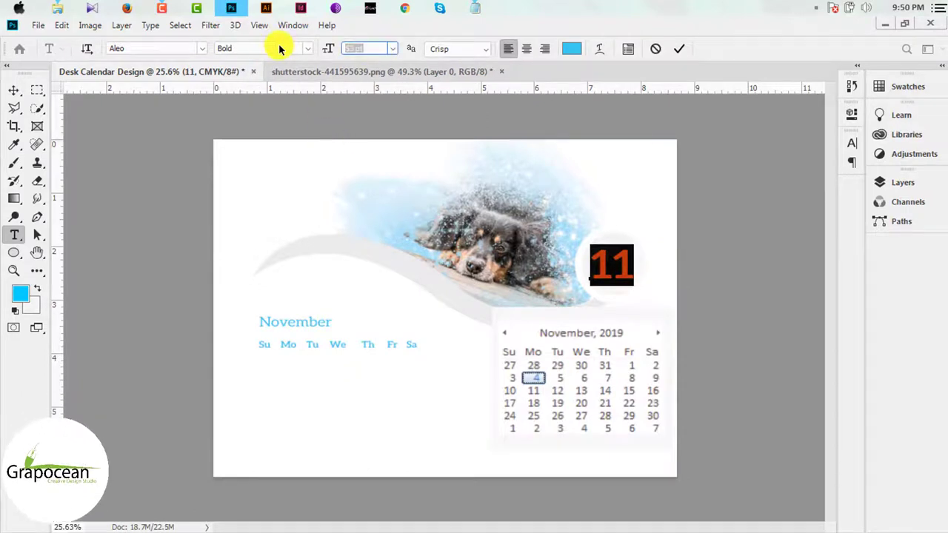
text(40)
key(Return)
click(16, 90)
drag(618, 263, 614, 265)
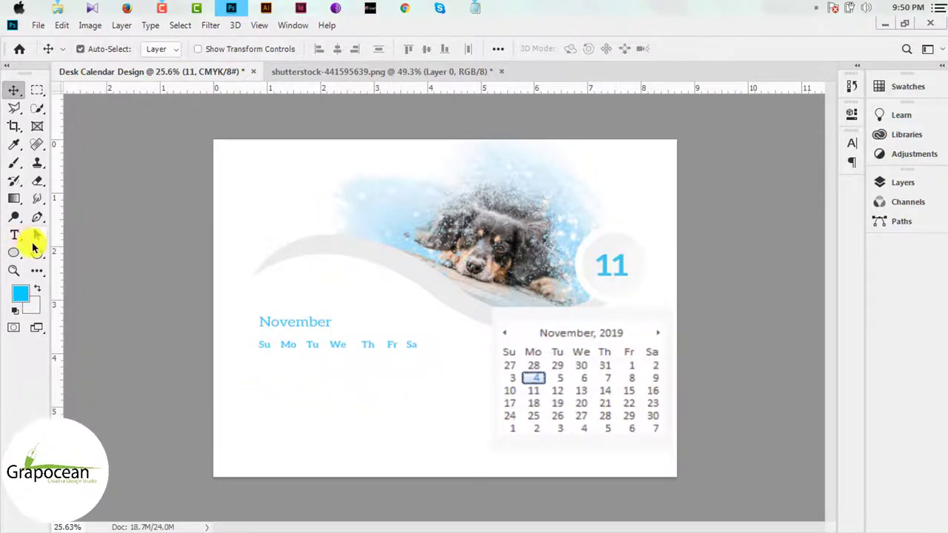
right_click(13, 254)
click(67, 265)
Draw a light grey rounded rectangle band around the weekday row
drag(253, 337, 428, 359)
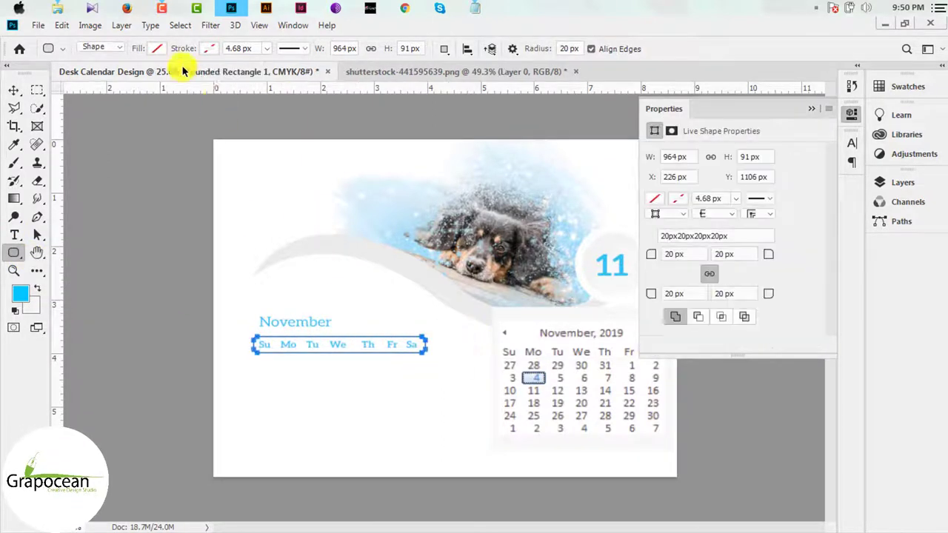
click(157, 48)
click(164, 137)
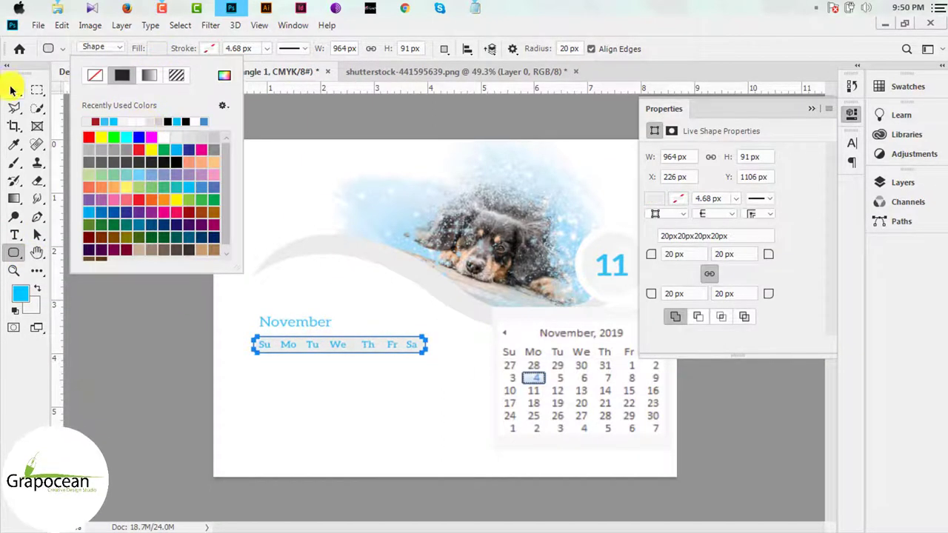
click(13, 89)
Move November slightly lower, closer to the grey weekday band
scroll(227, 360, up, 3)
scroll(252, 303, up, 1)
drag(252, 303, 248, 312)
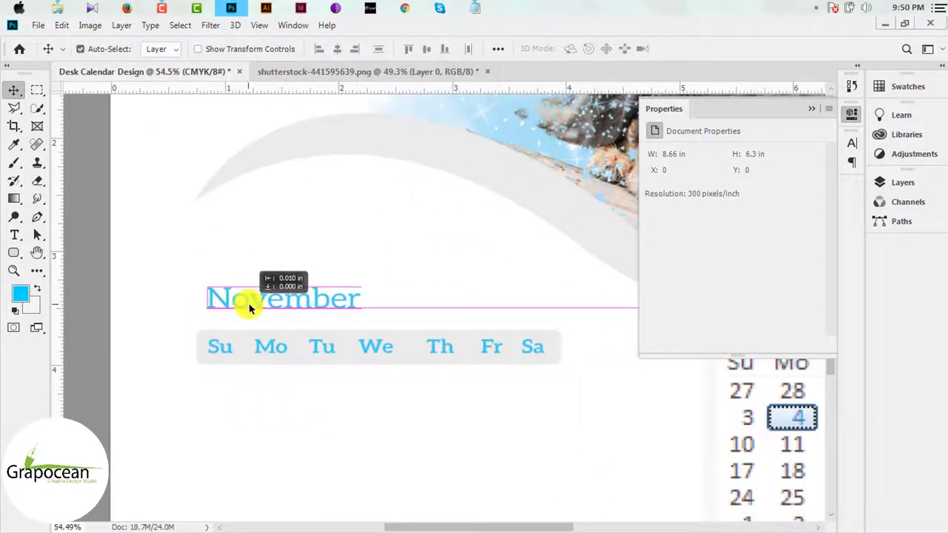
scroll(396, 412, down, 2)
Type '2019' as a new text line above November
scroll(396, 412, down, 1)
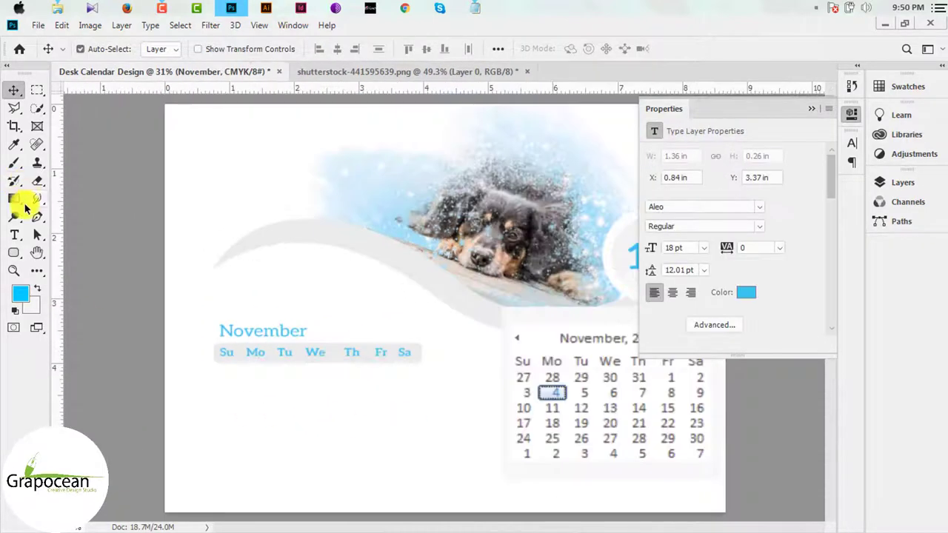
click(14, 235)
click(241, 296)
text(2020)
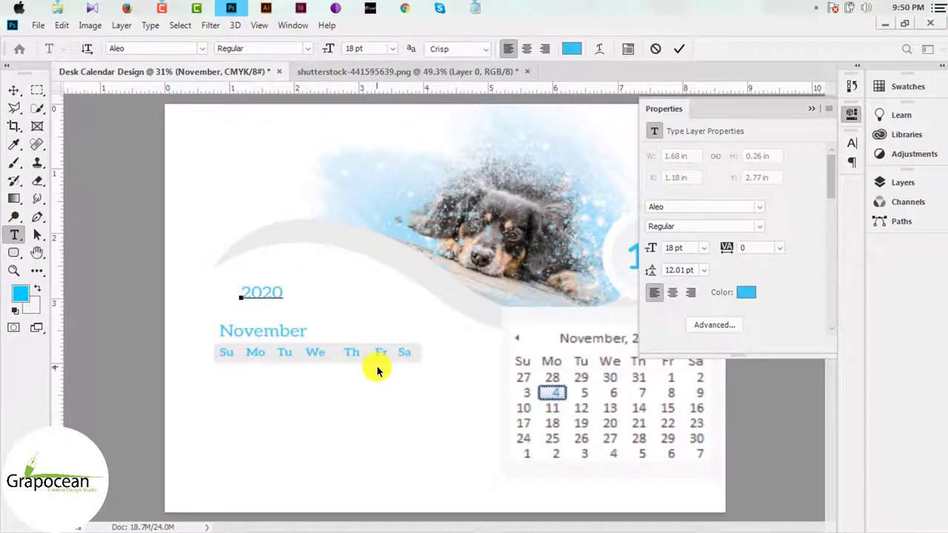
key(BackSpace)
key(BackSpace)
text(19)
Make the 2019 text 24 pt Bold
drag(292, 294, 141, 285)
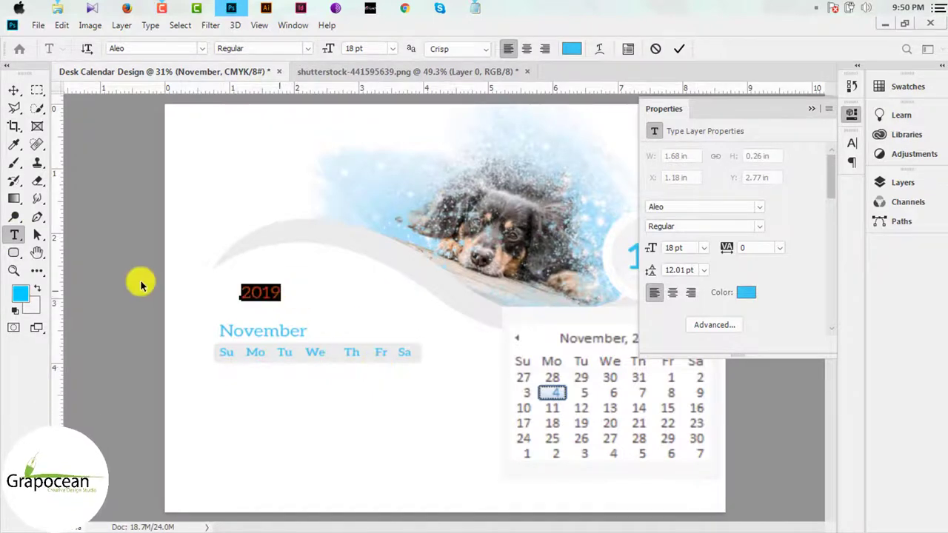
click(389, 49)
click(370, 187)
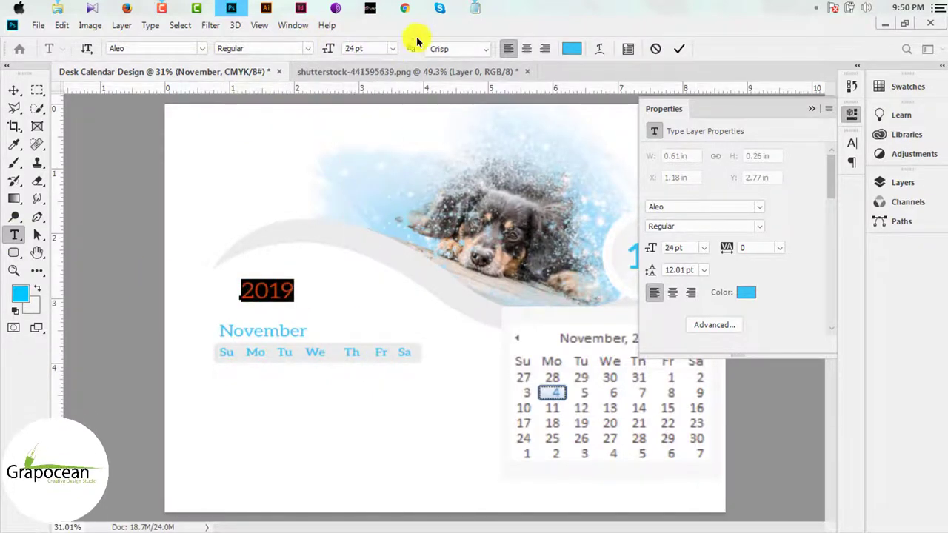
click(308, 46)
click(278, 108)
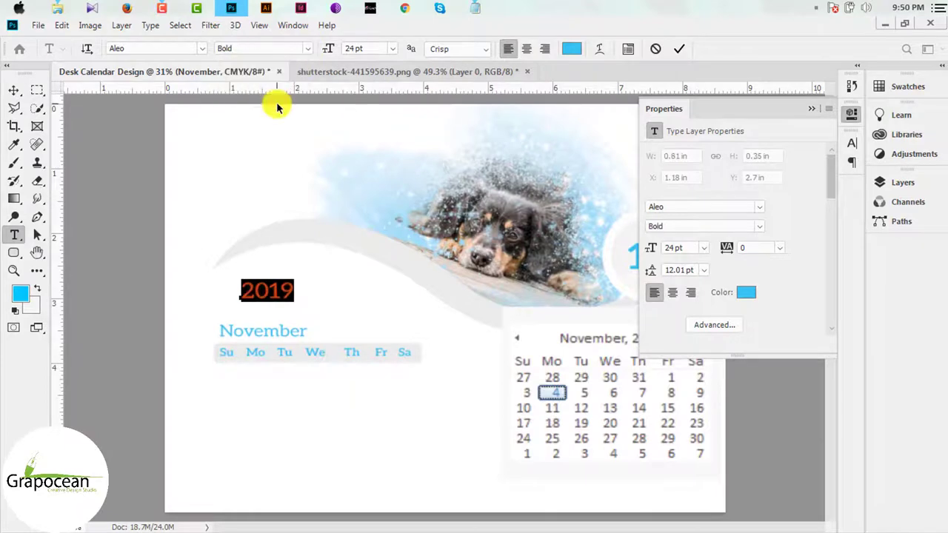
click(13, 90)
Position 2019 directly above the November heading
drag(271, 293, 244, 306)
drag(245, 306, 245, 306)
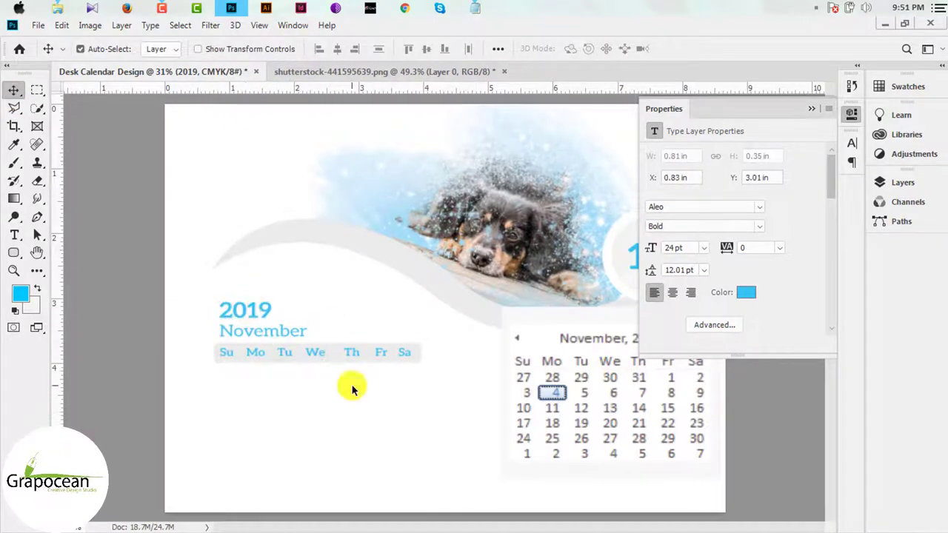
scroll(363, 392, down, 3)
scroll(353, 387, up, 1)
Color 2019 black and enlarge it to 30 pt
click(14, 237)
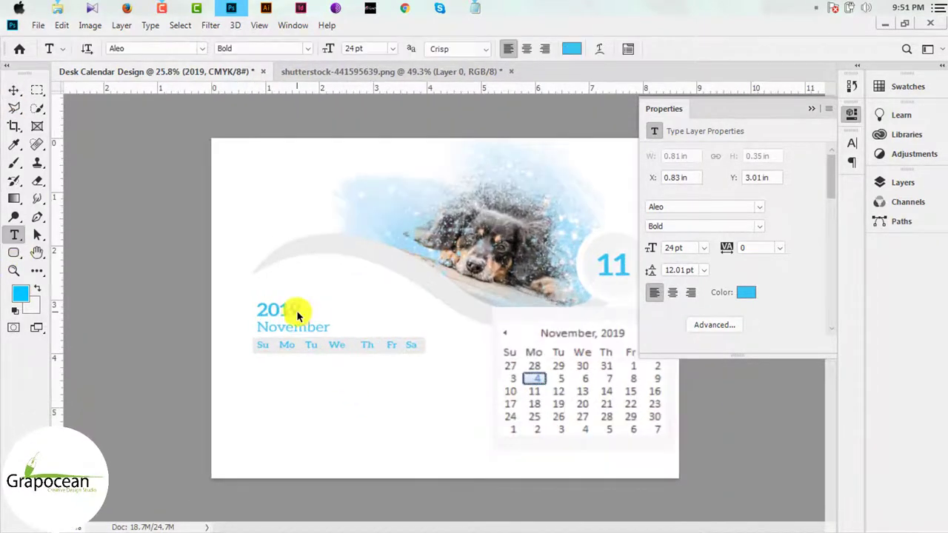
click(570, 50)
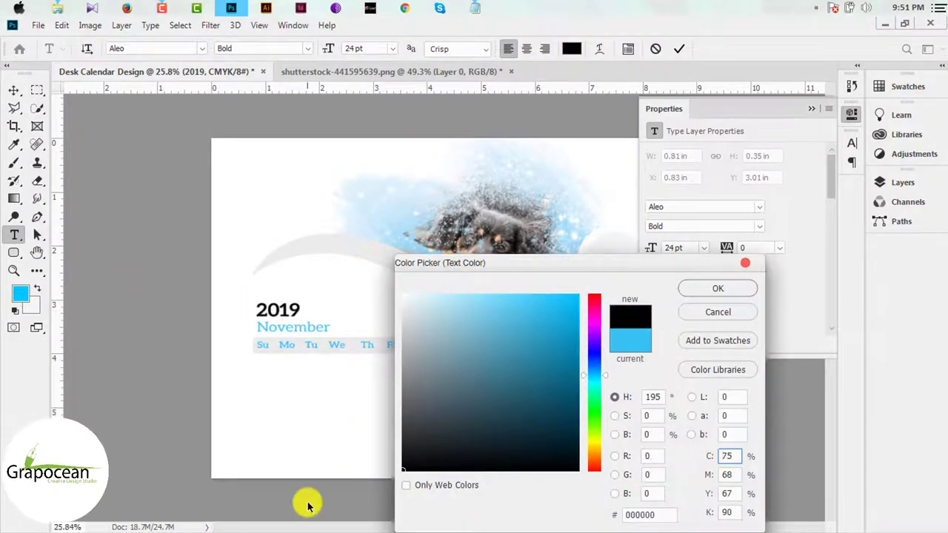
click(697, 287)
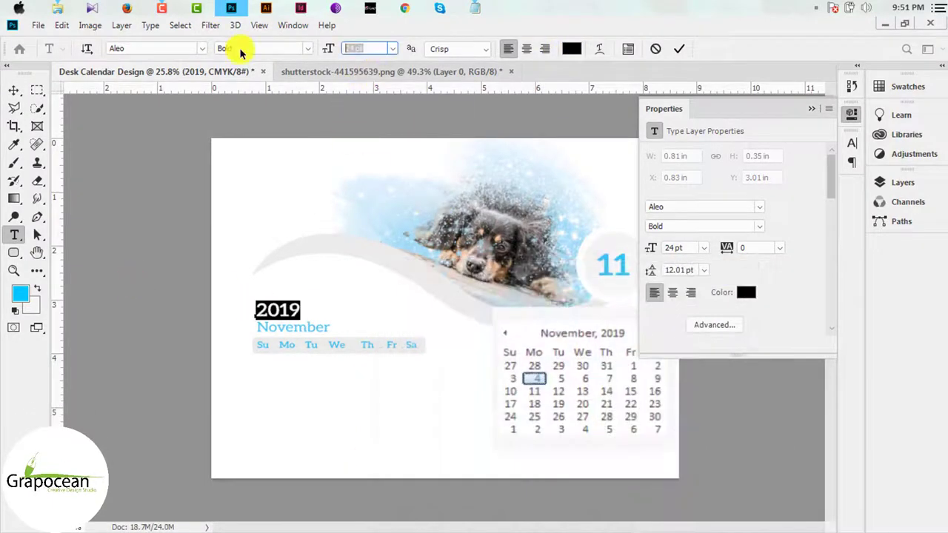
text(30)
key(Return)
click(14, 90)
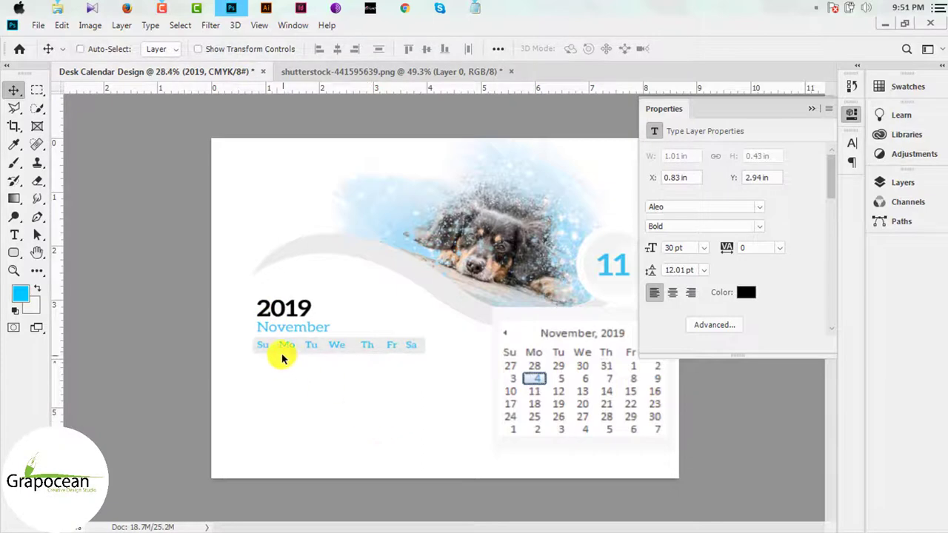
scroll(281, 359, up, 3)
Reduce the November heading to 16 pt
click(14, 235)
double_click(289, 326)
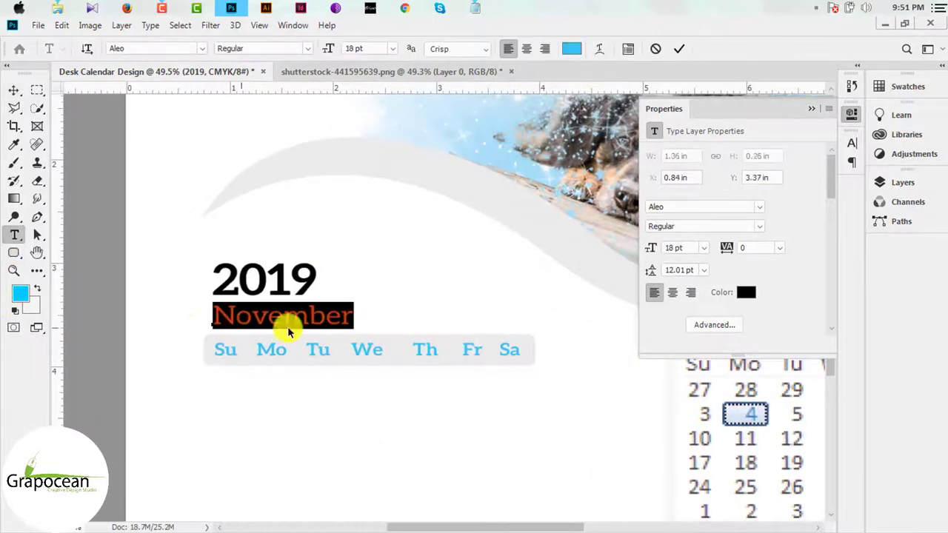
click(682, 248)
text(6)
key(Return)
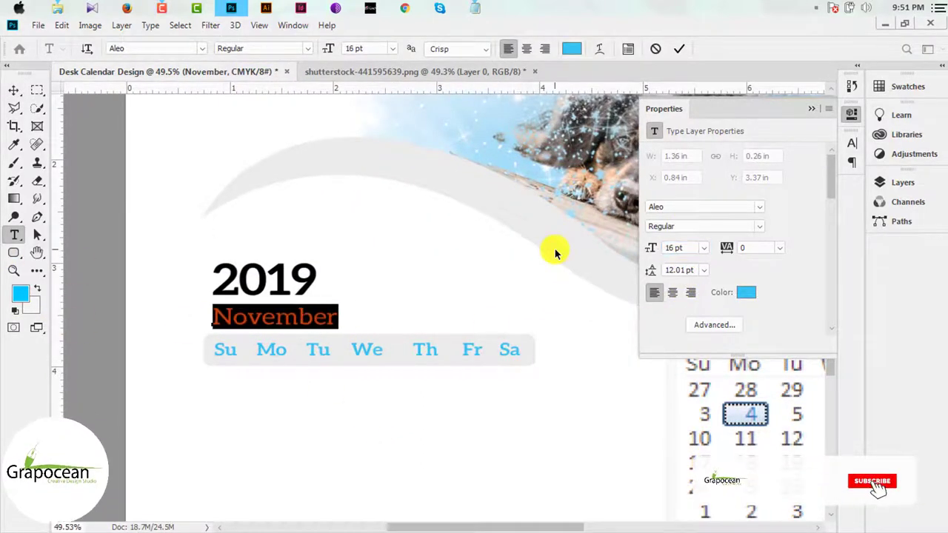
click(14, 90)
scroll(374, 361, down, 3)
scroll(333, 362, up, 2)
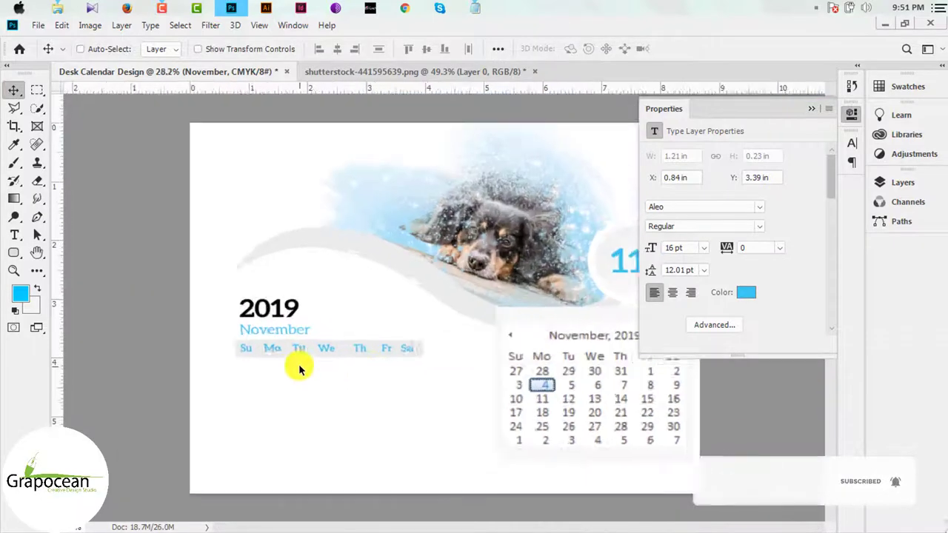
Make the weekday row black (000000) with Regular font style
click(14, 235)
drag(206, 348, 600, 342)
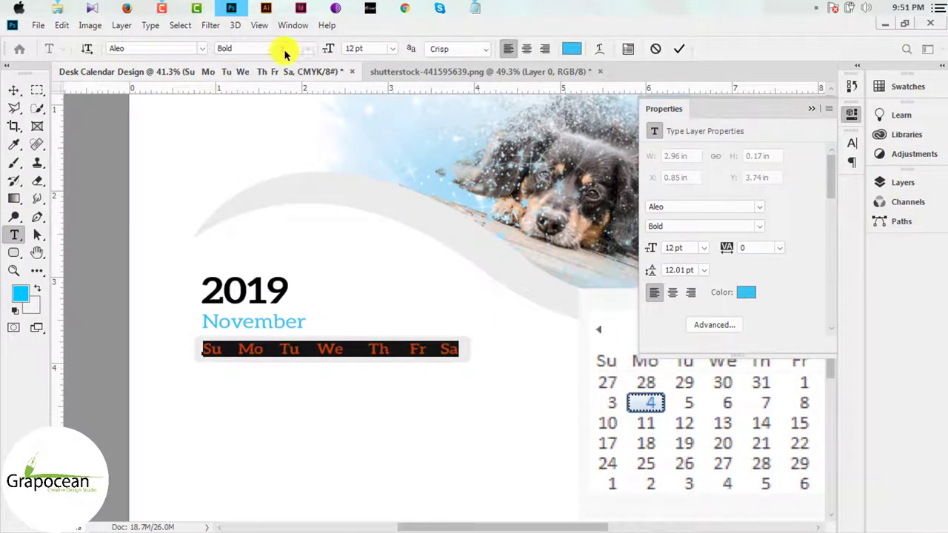
click(571, 48)
drag(466, 366, 297, 516)
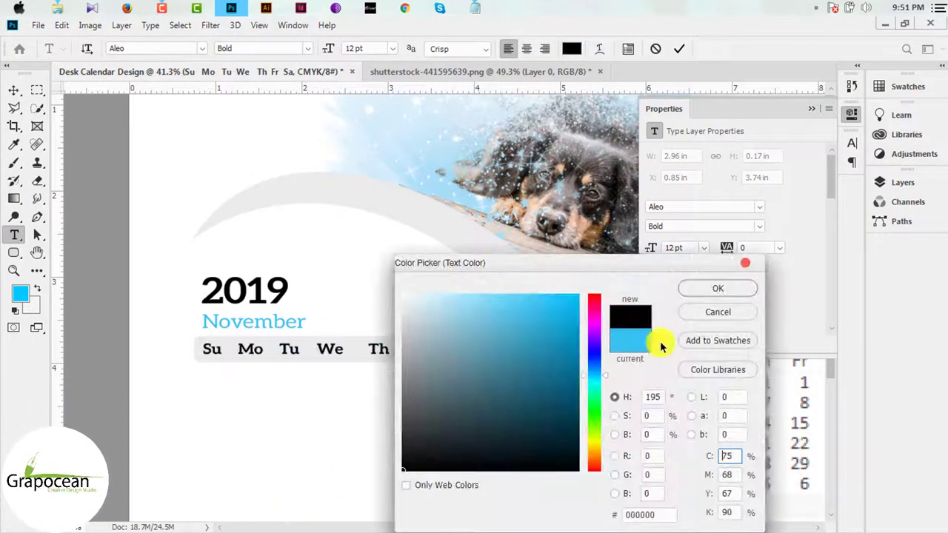
click(715, 290)
click(278, 50)
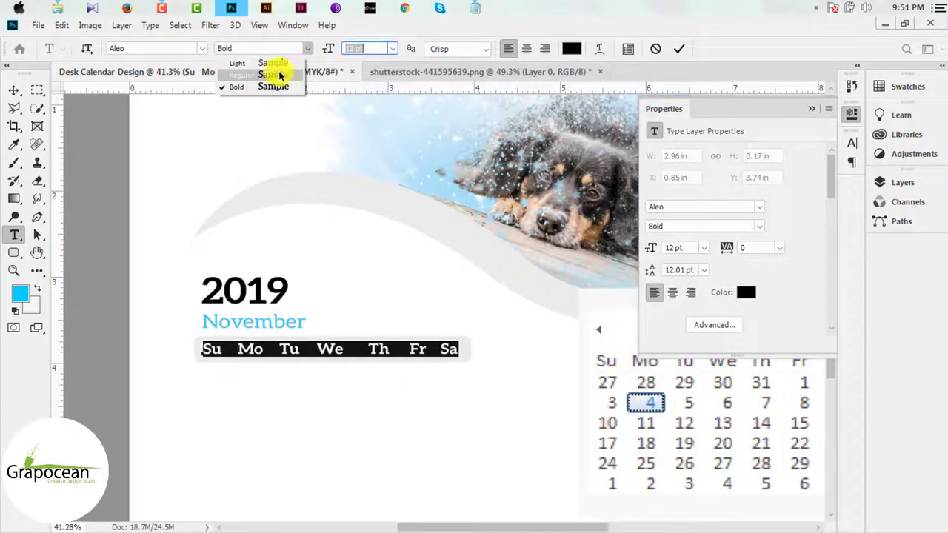
click(274, 80)
click(9, 88)
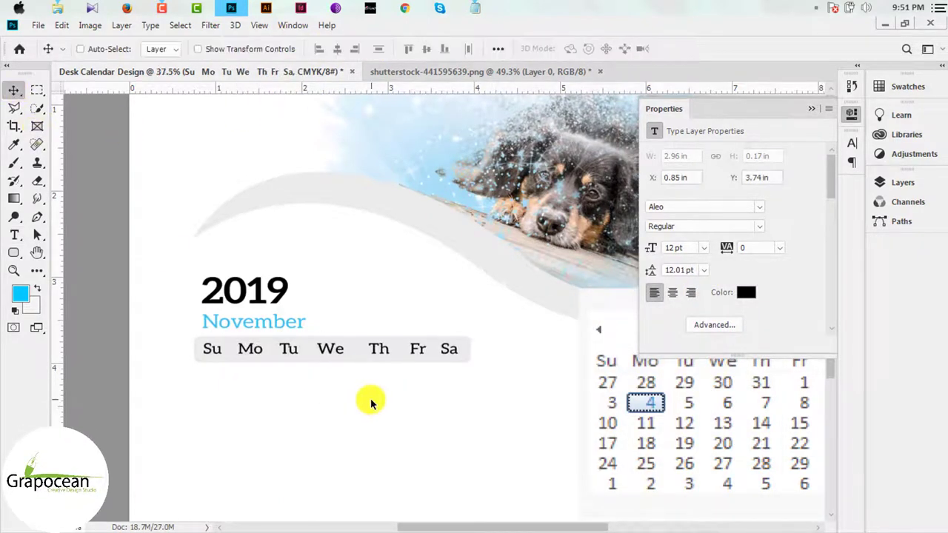
scroll(371, 403, down, 2)
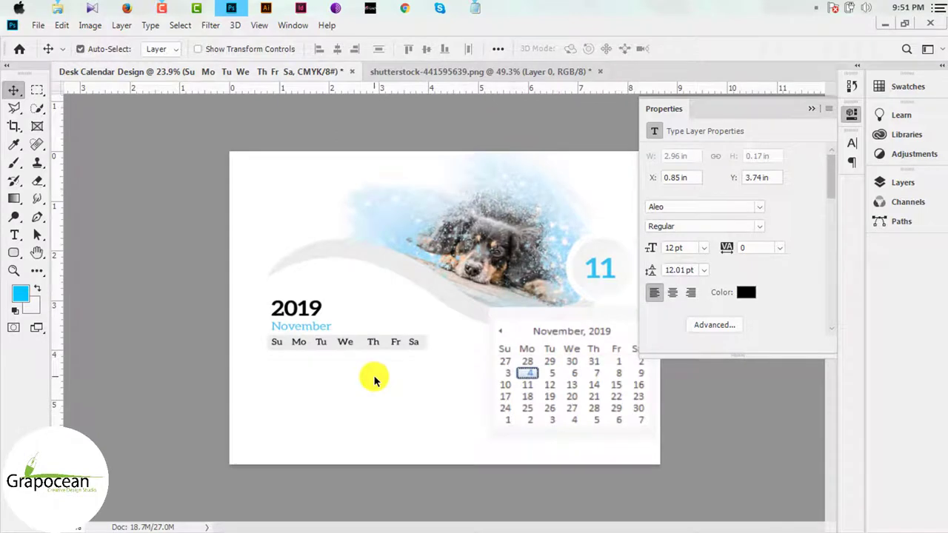
scroll(374, 380, up, 1)
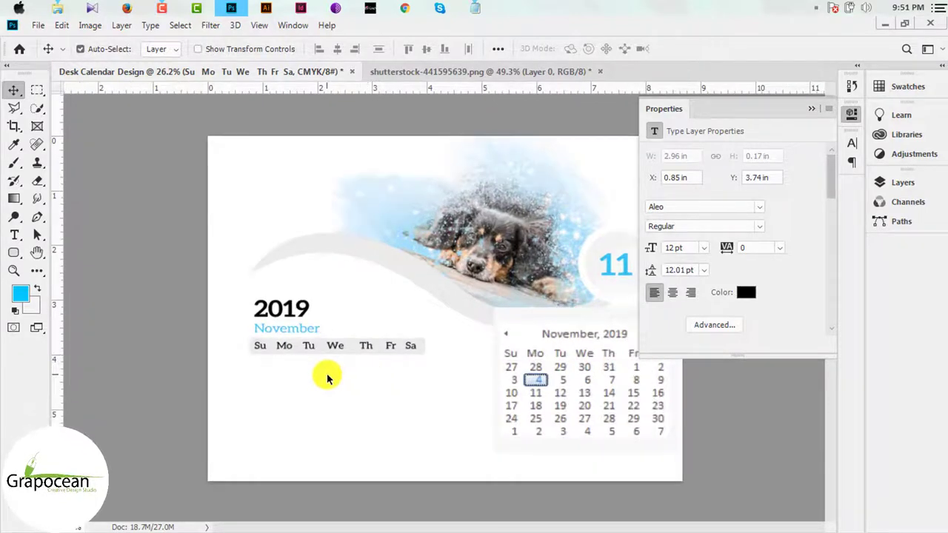
Remove one extra space before 'Tu' in the weekday row
key(t)
click(360, 351)
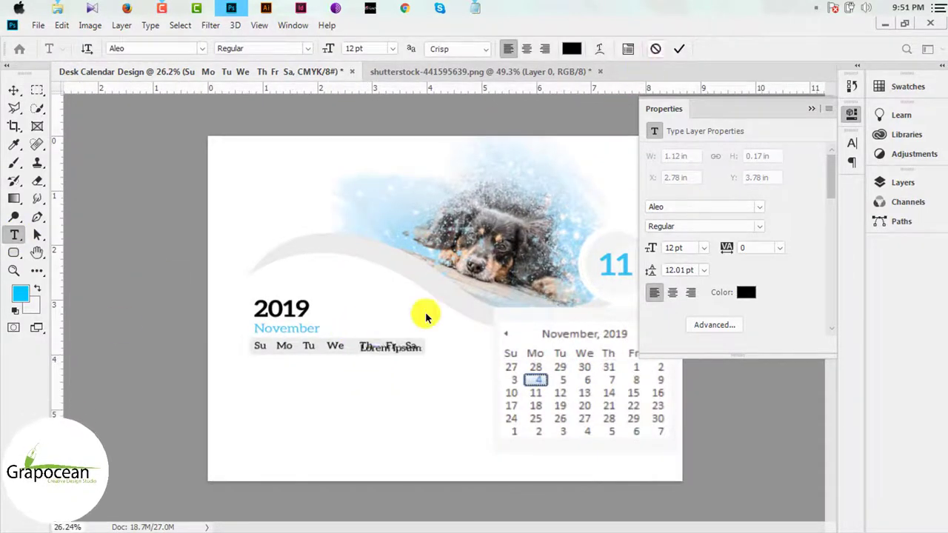
key(Escape)
scroll(374, 355, up, 3)
double_click(359, 333)
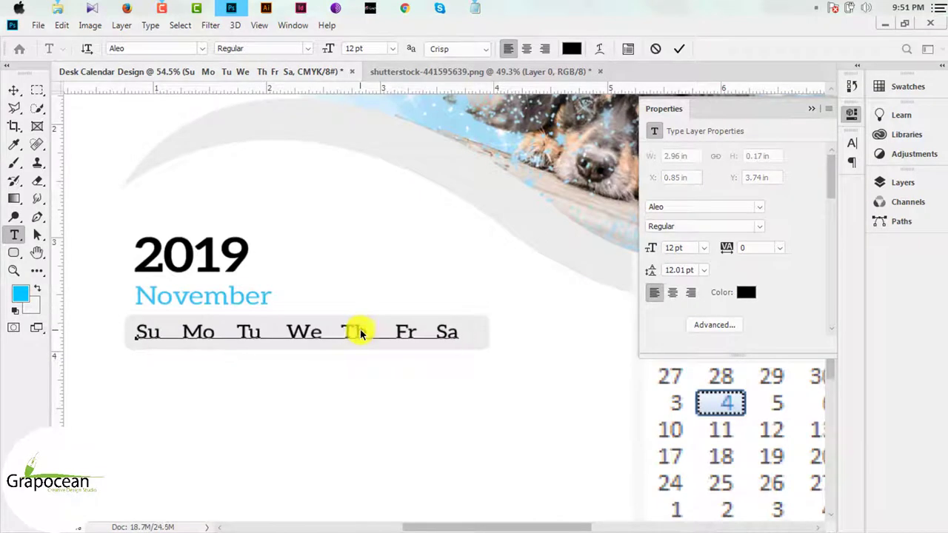
click(241, 336)
key(BackSpace)
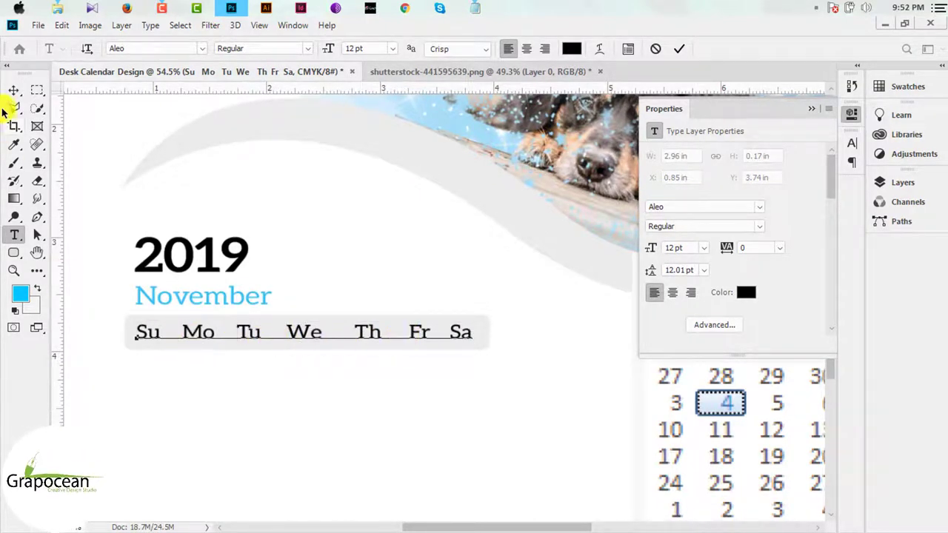
click(13, 90)
scroll(385, 404, down, 3)
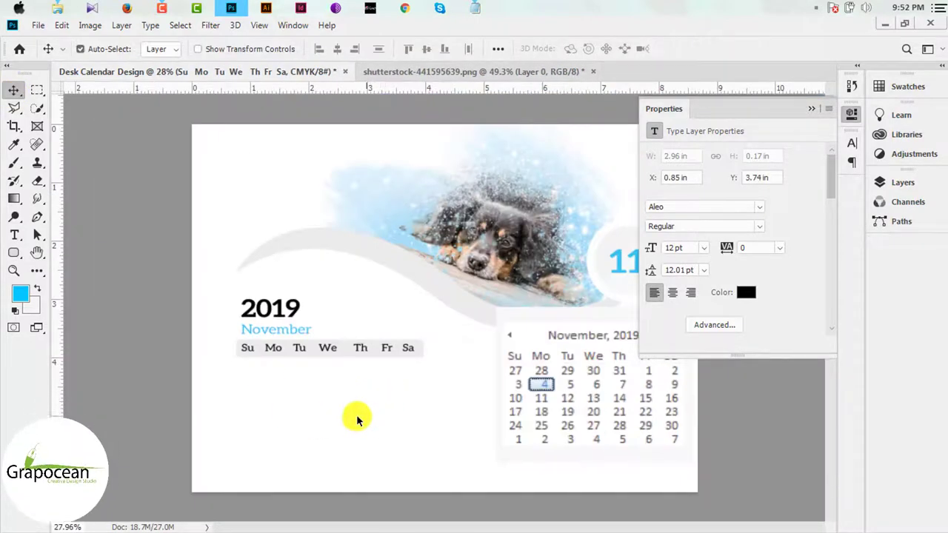
Nudge the 'November' text a few pixels down
scroll(248, 331, up, 2)
drag(248, 332, 248, 328)
scroll(389, 407, down, 3)
key(shift+Down)
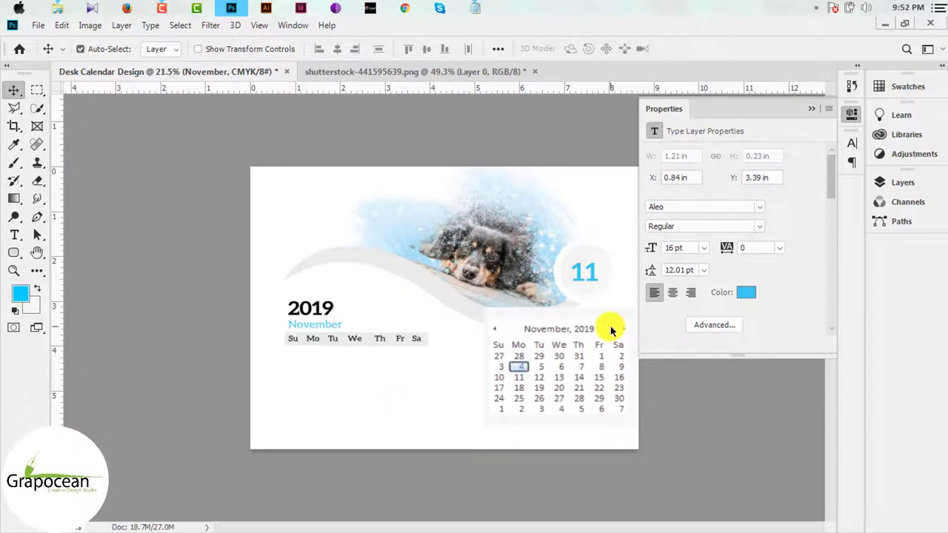
Add a '01' date text below the weekday row and place it under the Fr column
scroll(304, 411, up, 1)
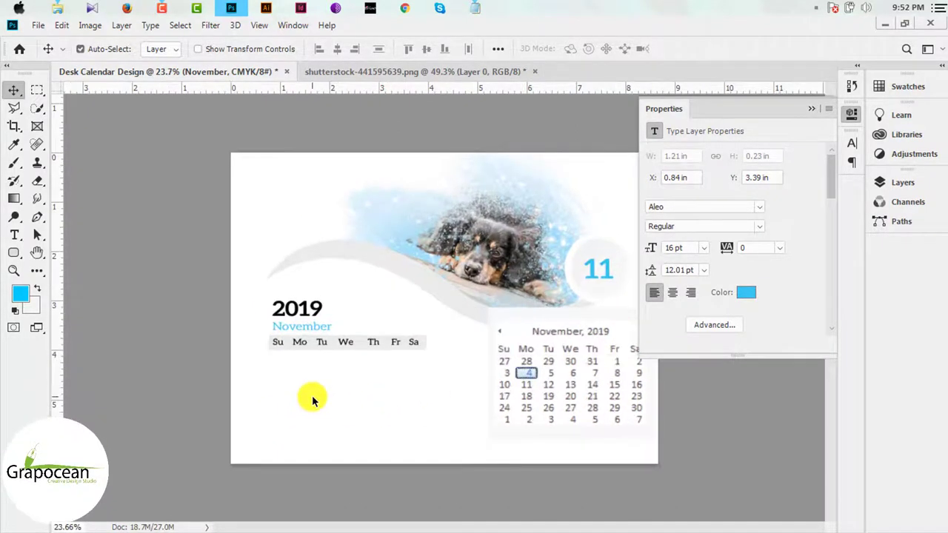
click(15, 237)
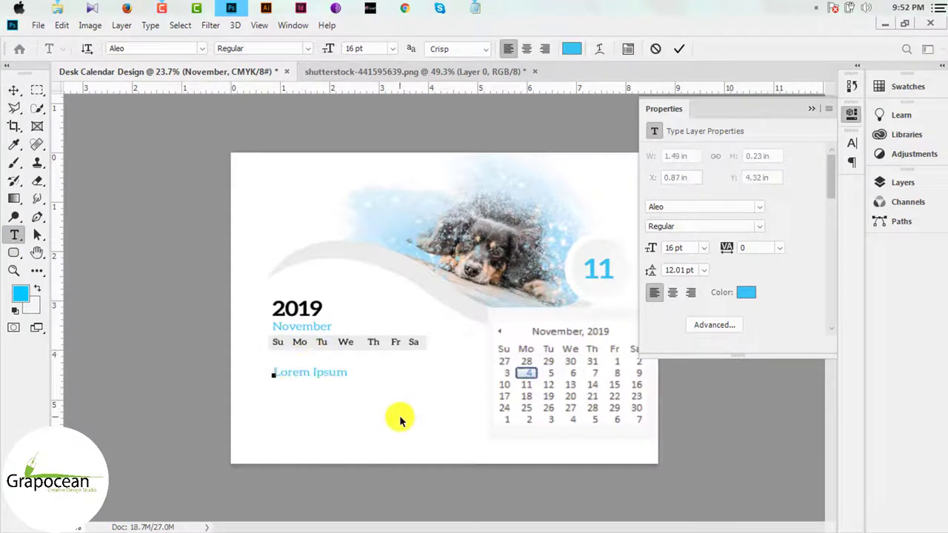
key(BackSpace)
text(01)
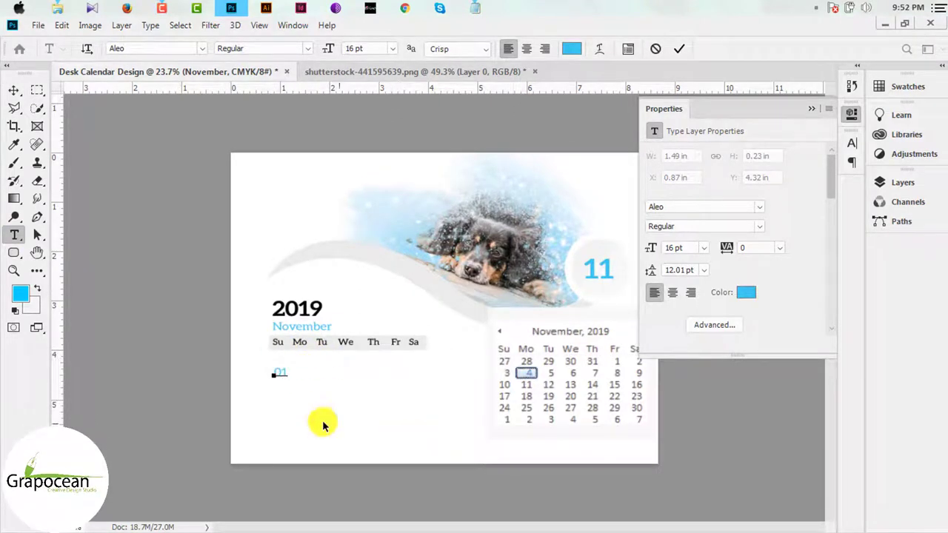
scroll(282, 370, up, 2)
drag(275, 360, 445, 349)
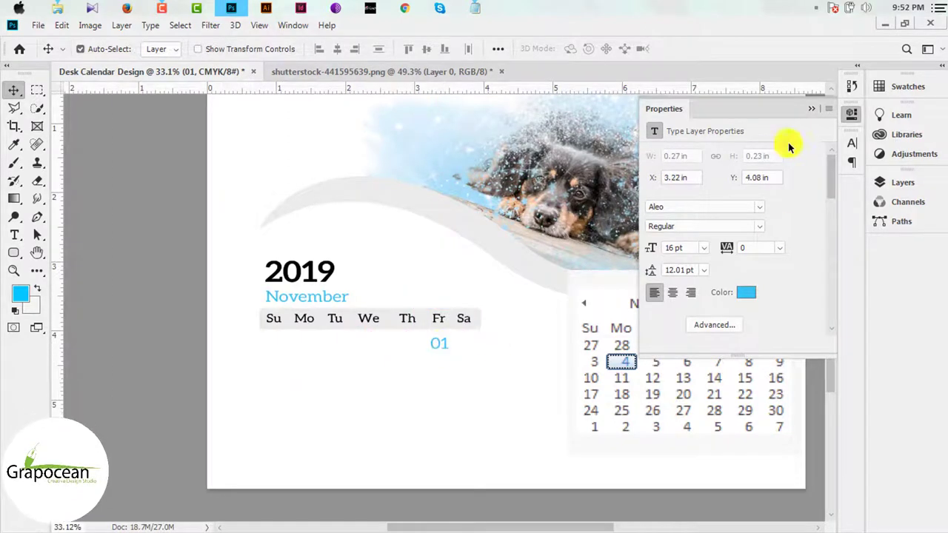
Set the '01' date text to 10 pt font size
click(813, 111)
click(14, 235)
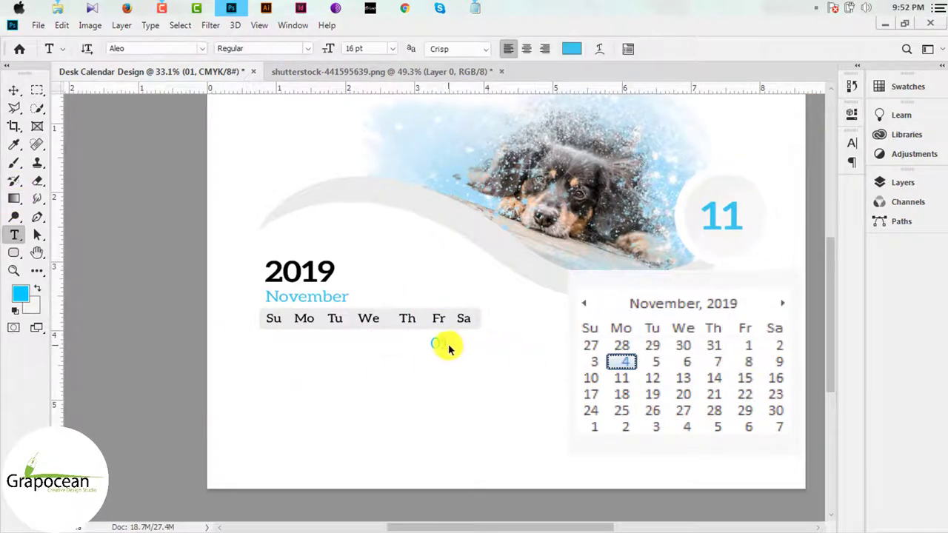
double_click(445, 344)
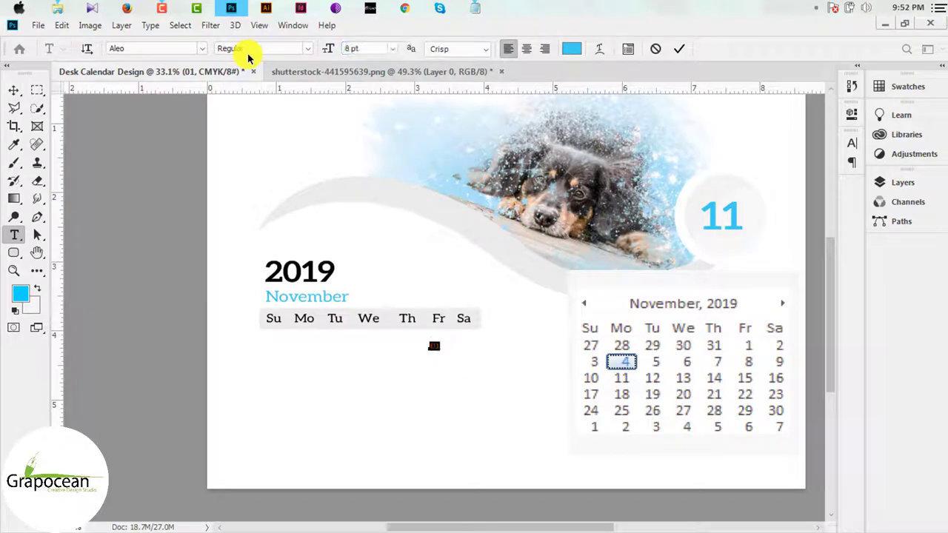
click(370, 49)
text(10)
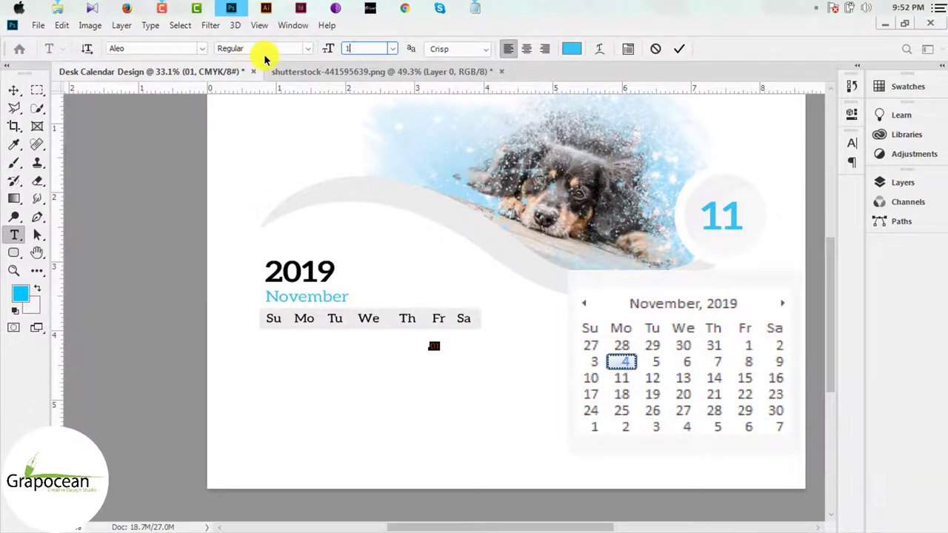
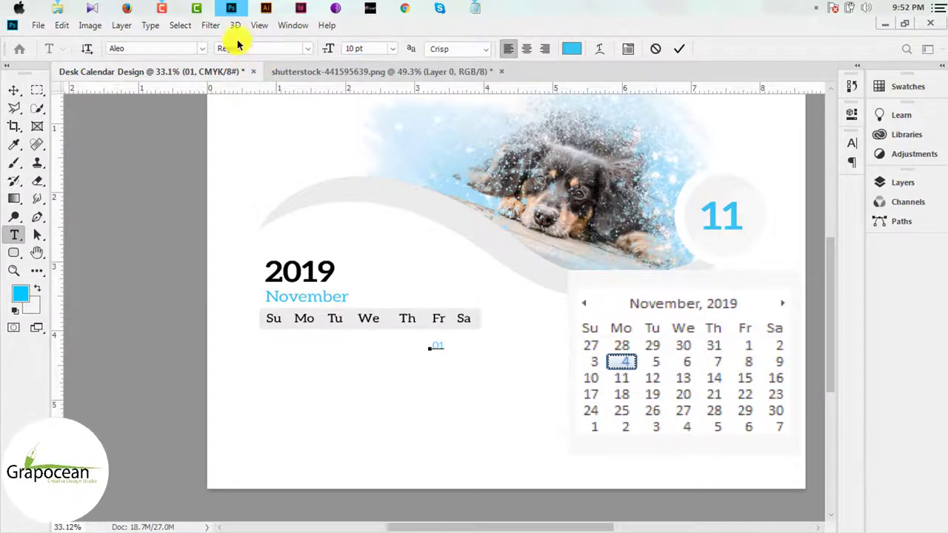
Commit the 01 date, nudge it under Fr, and place a duplicate 01 under Sa
key(ctrl+Return)
scroll(446, 357, up, 3)
scroll(437, 341, up, 3)
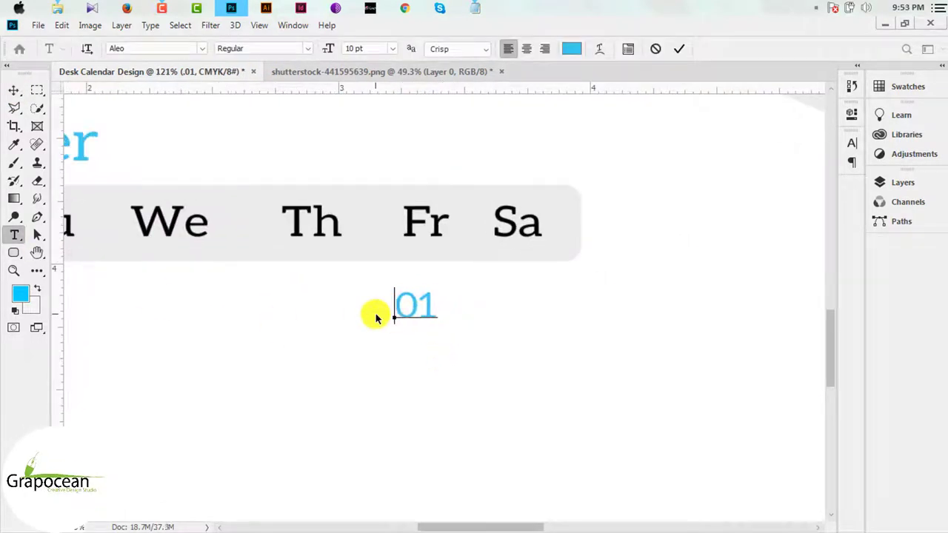
click(15, 94)
drag(412, 304, 423, 302)
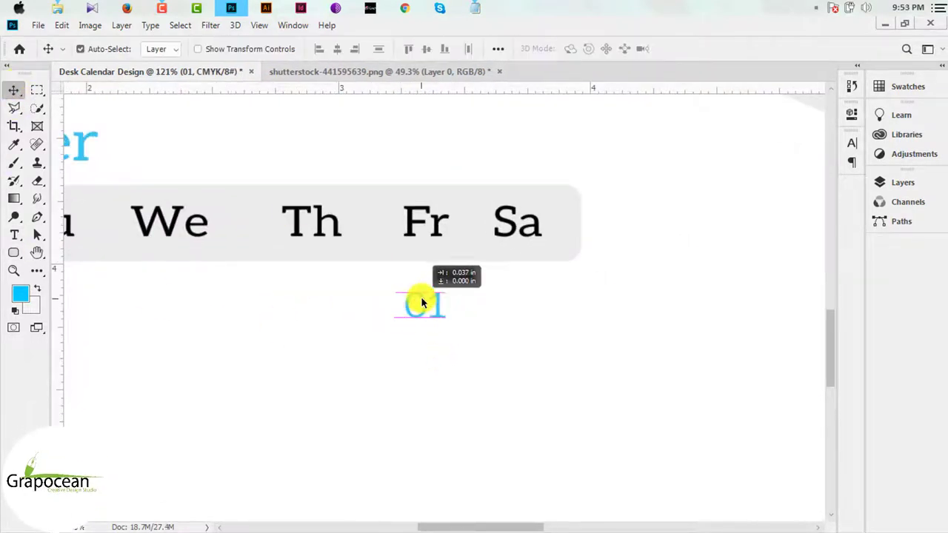
scroll(515, 300, down, 2)
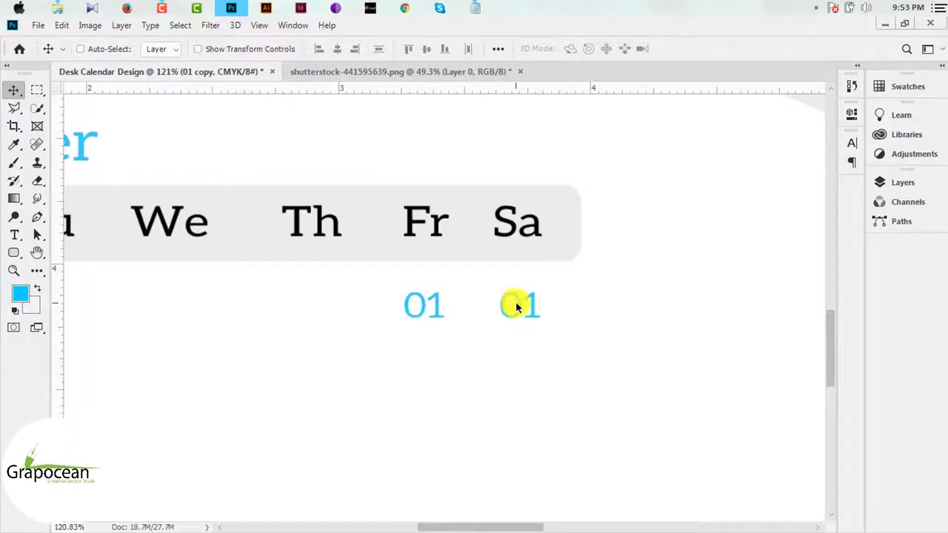
scroll(516, 302, down, 3)
mouse_move(514, 300)
mouse_down()
mouse_move(520, 332)
mouse_move(218, 328)
mouse_up()
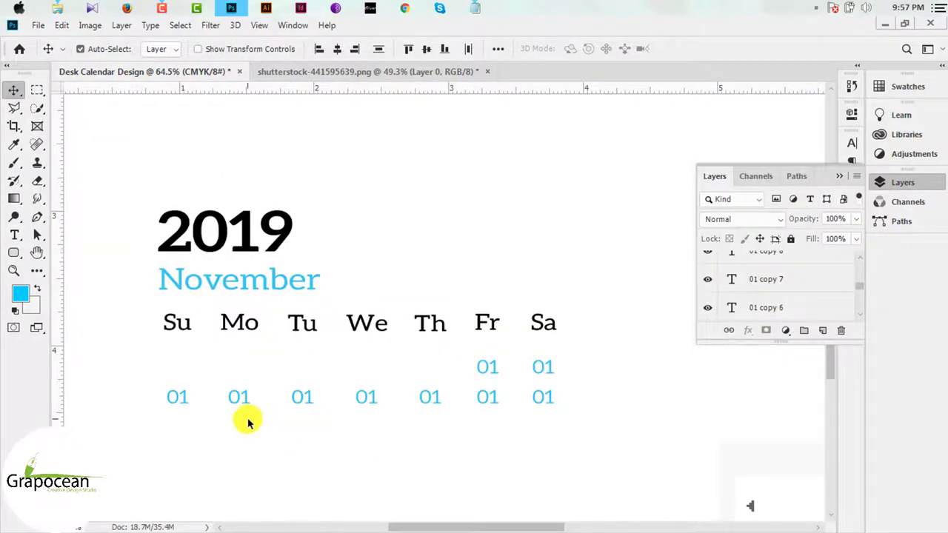
Zoom out, reposition the reference calendar image, and retype the Sa copy as 02
key(ctrl+minus)
key(ctrl+minus)
mouse_move(450, 449)
mouse_down()
mouse_move(580, 383)
mouse_move(567, 377)
mouse_up()
click(14, 235)
scroll(402, 415, up, 1)
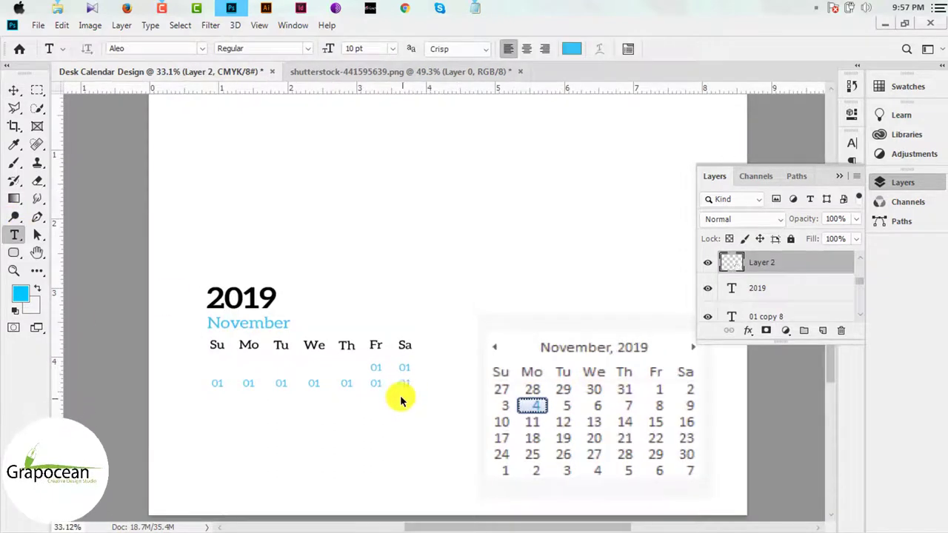
click(410, 367)
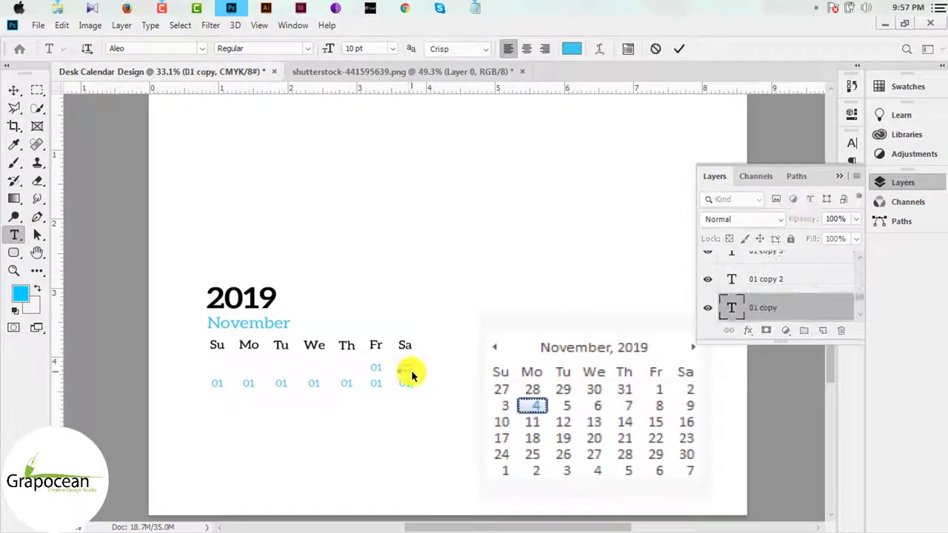
text(02)
click(14, 108)
Renumber the next row's Su, Mo and Tu copies as 03, 04 and 05
click(14, 235)
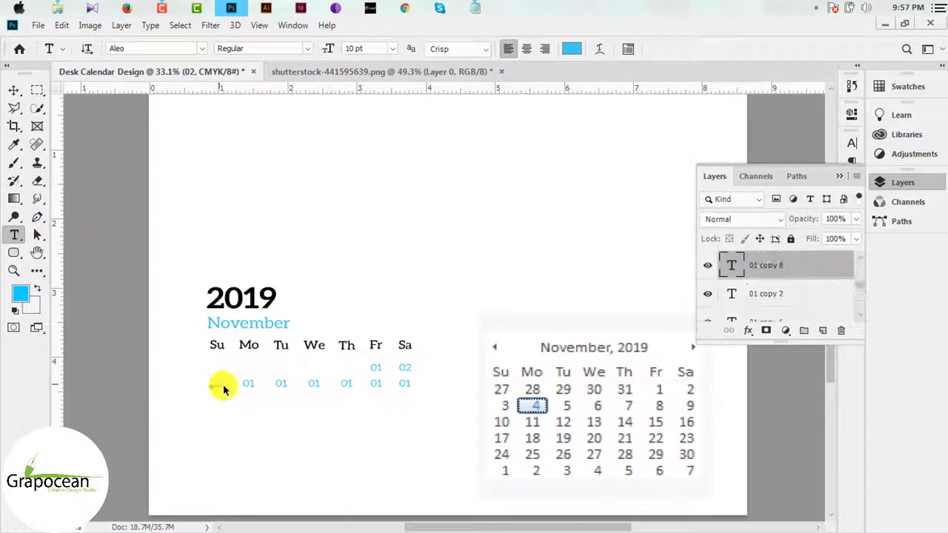
click(224, 386)
text(03)
click(14, 90)
click(14, 235)
click(252, 384)
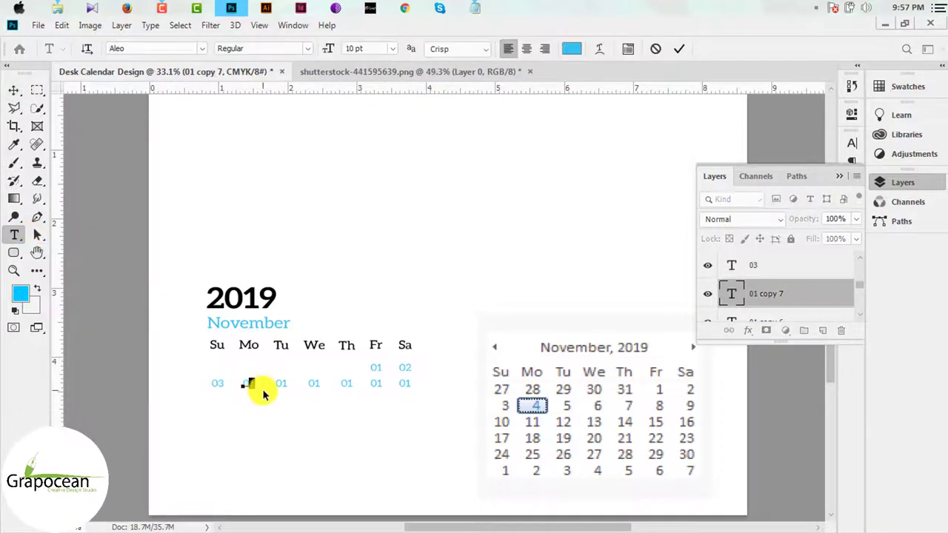
text(04)
click(14, 90)
click(14, 234)
click(282, 385)
text(05)
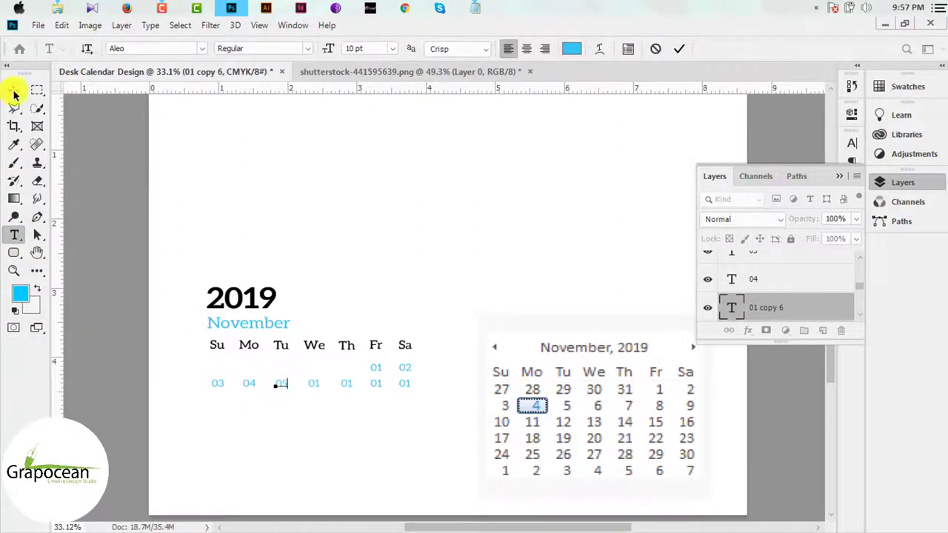
click(14, 91)
Renumber the We and Th copies as 06 and 07
click(14, 234)
text(06)
click(14, 90)
click(14, 235)
click(346, 385)
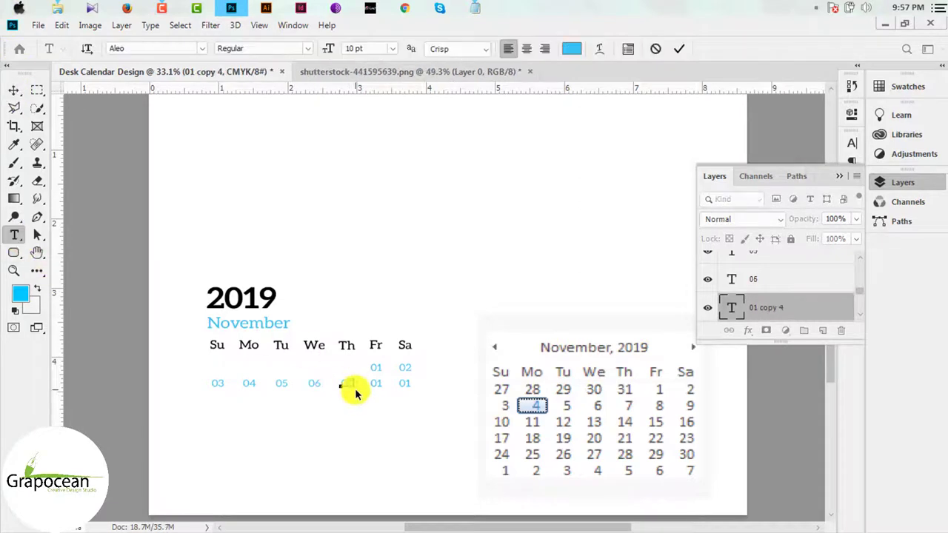
text(07)
click(14, 90)
click(14, 235)
Renumber the Fr and Sa copies as 08 and 09
click(376, 384)
text(08)
click(14, 90)
click(14, 235)
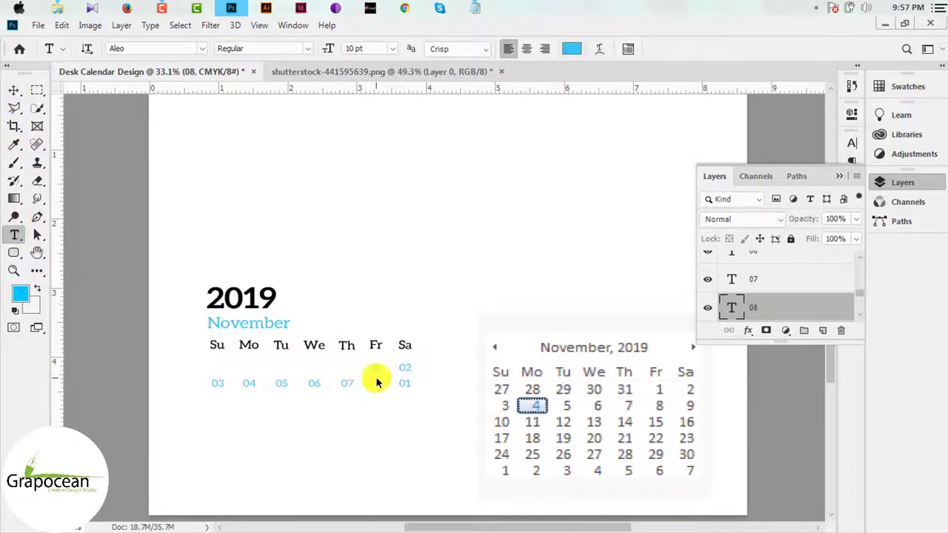
click(405, 384)
text(09)
click(14, 91)
Enable auto-select and duplicate the whole 03–09 row beneath the first
scroll(211, 408, up, 2)
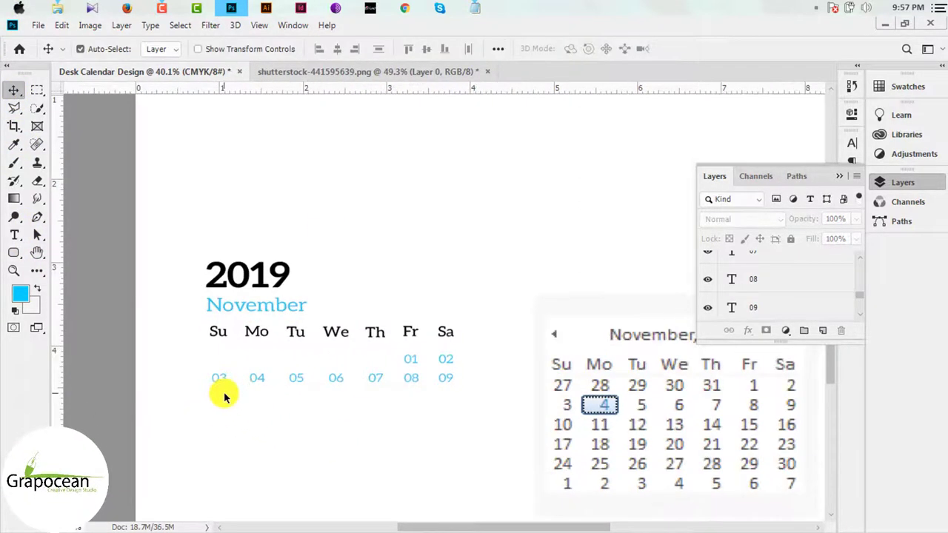
click(224, 381)
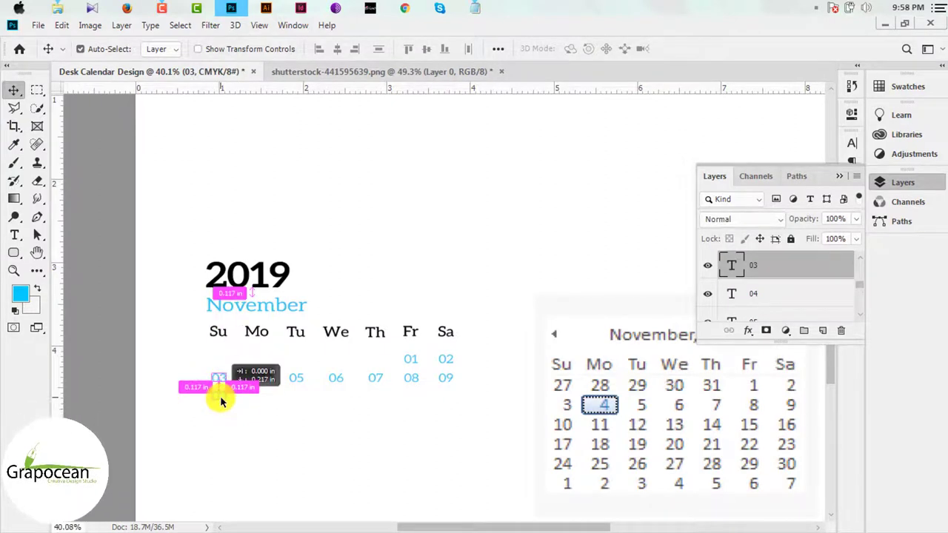
drag(220, 396, 223, 402)
click(322, 432)
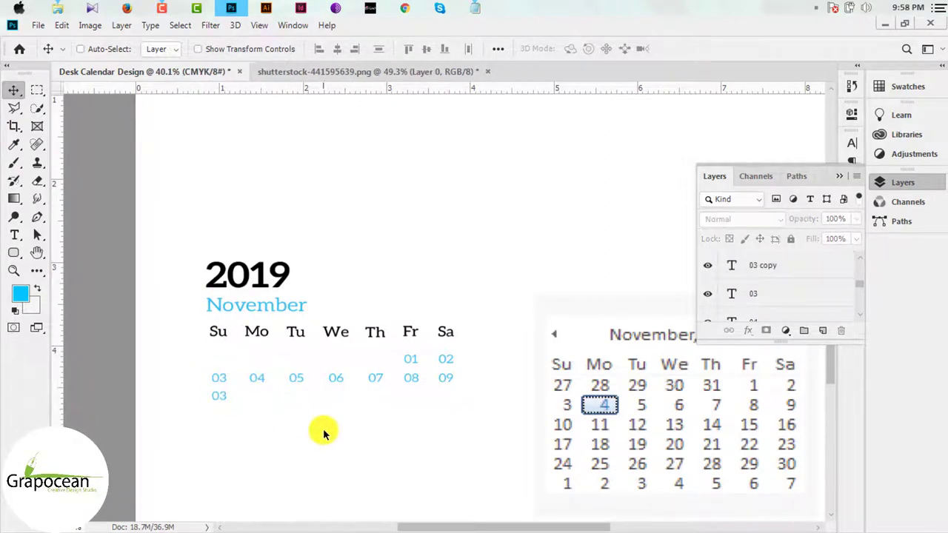
click(80, 49)
drag(477, 406, 205, 374)
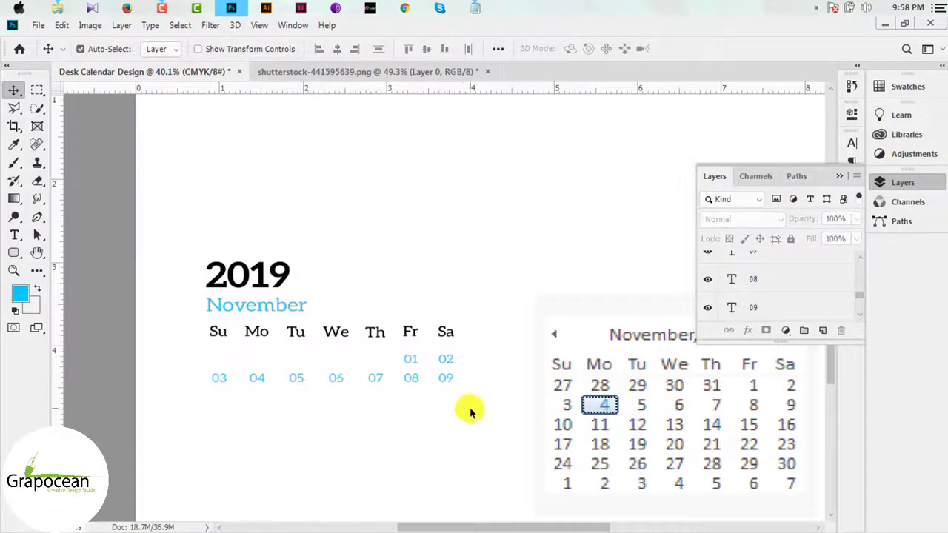
mouse_move(471, 412)
mouse_down()
mouse_move(218, 375)
mouse_move(267, 398)
mouse_up()
Retype the new row's Su and Mo dates as 10 and 11
scroll(222, 420, up, 2)
key(t)
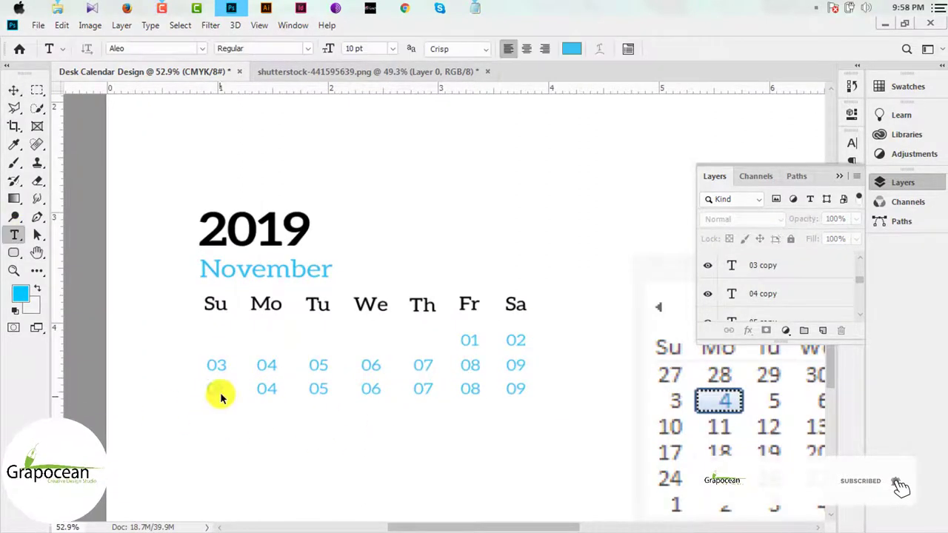
double_click(217, 390)
text(10)
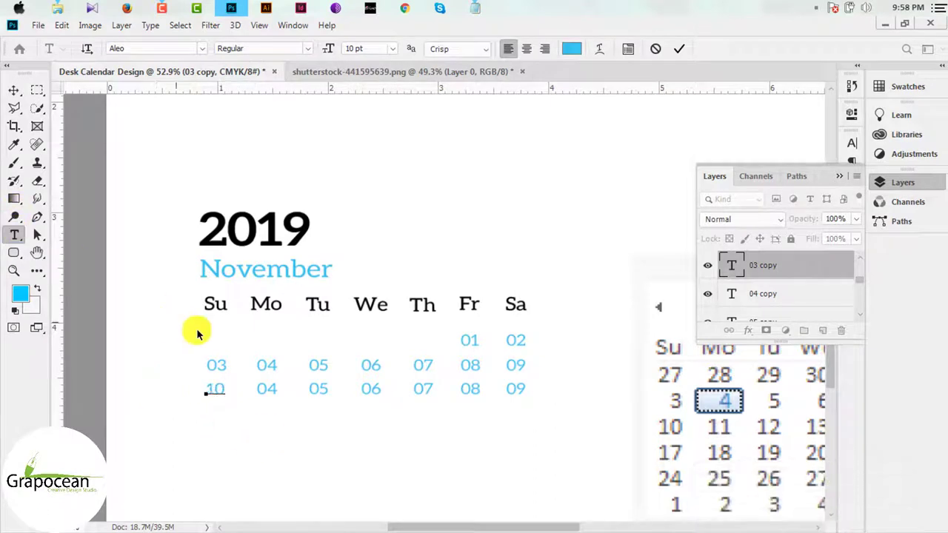
click(14, 90)
click(14, 234)
double_click(266, 390)
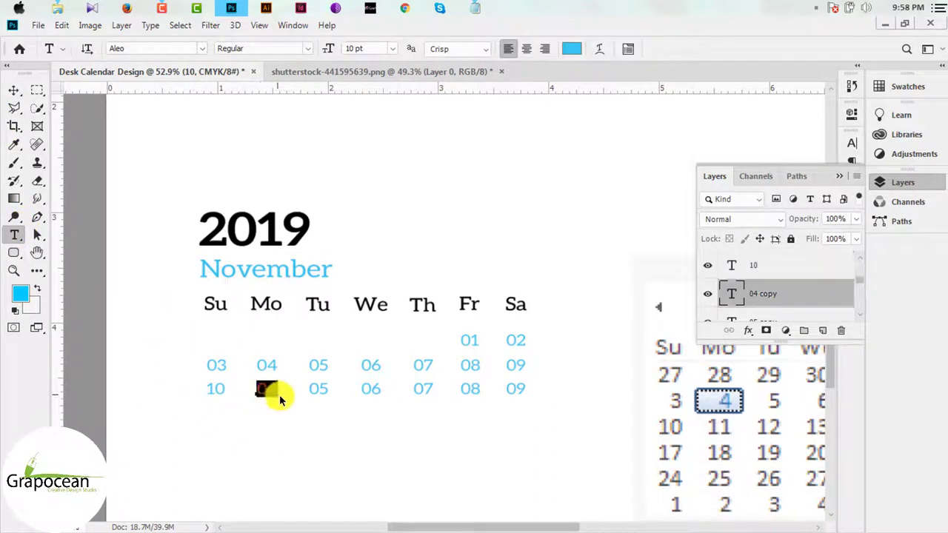
text(11)
click(14, 90)
click(14, 235)
Retype the Tu, We and Th dates as 12, 13 and 14
double_click(320, 390)
text(12)
click(14, 90)
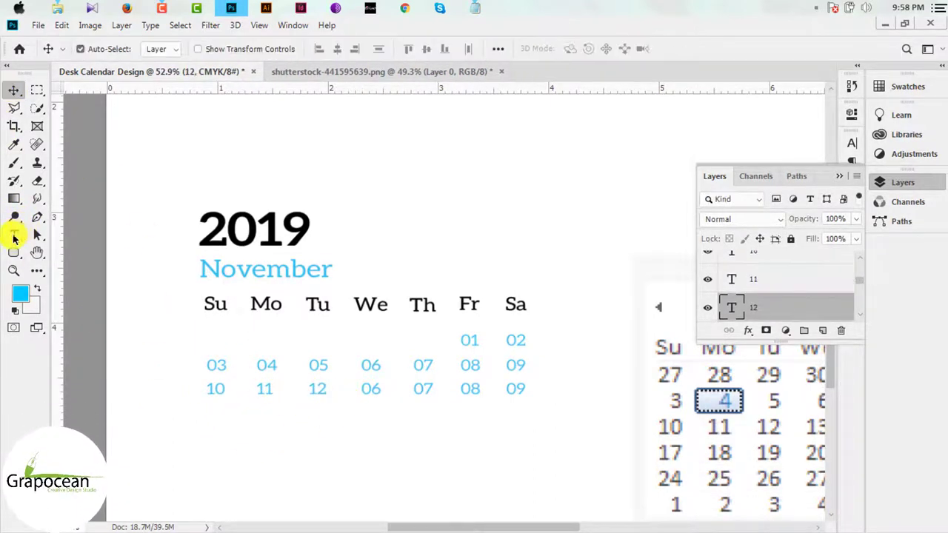
click(14, 235)
double_click(370, 391)
click(14, 235)
double_click(423, 389)
text(14)
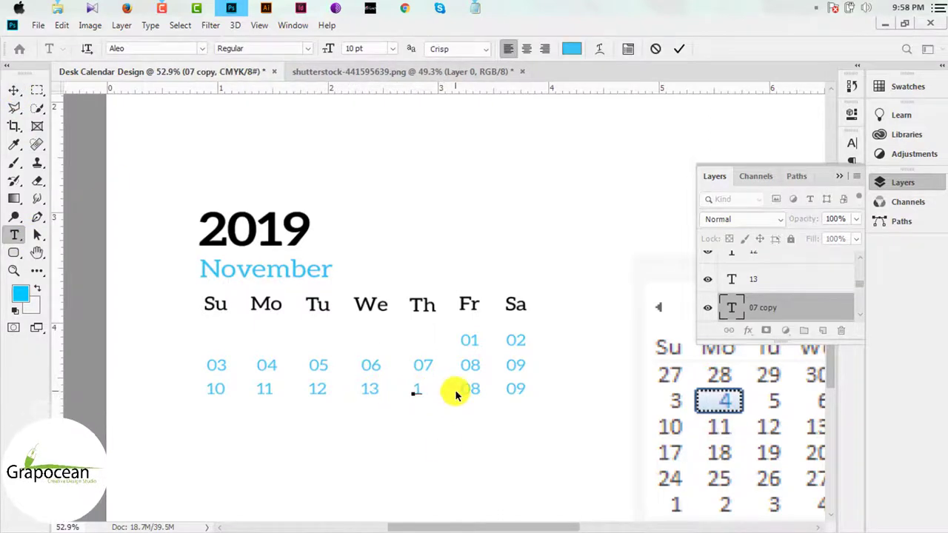
click(14, 90)
click(14, 234)
Retype Fr and Sa as 15 and 16, then duplicate the 10–16 row beneath it
double_click(469, 389)
text(15)
click(14, 90)
click(14, 234)
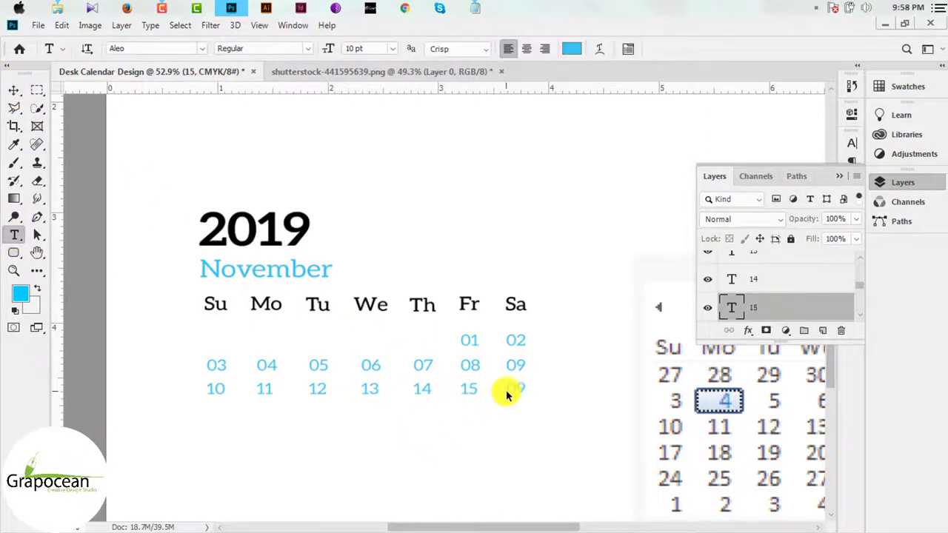
click(506, 391)
key(Escape)
double_click(515, 389)
text(16)
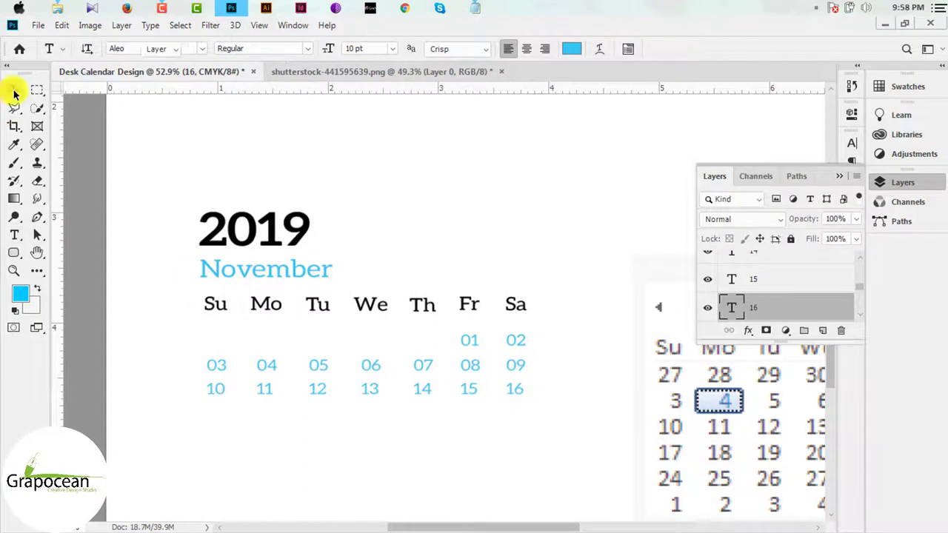
click(14, 89)
drag(539, 406, 210, 382)
drag(419, 391, 419, 415)
Retype the third row's Su, Mo and Tu dates as 17, 18 and 19
scroll(263, 361, down, 2)
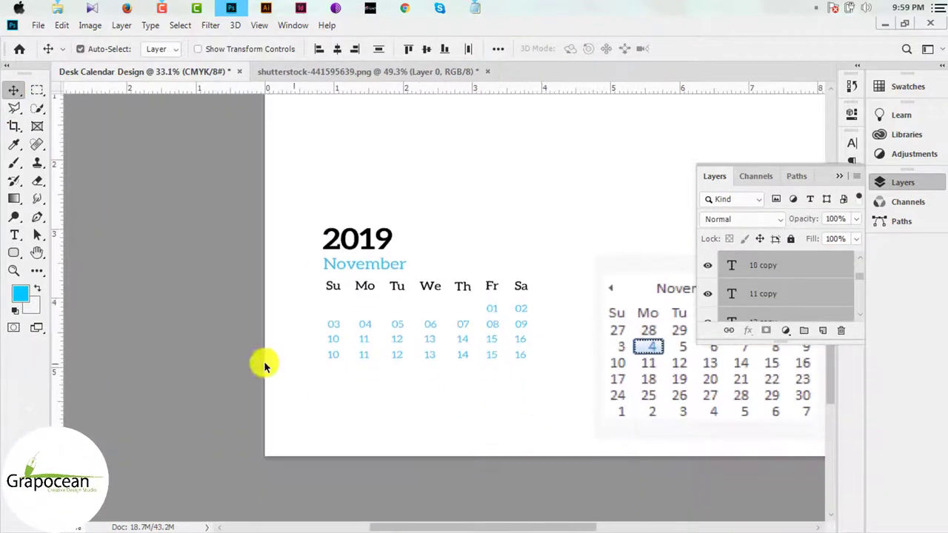
key(t)
double_click(331, 356)
text(17)
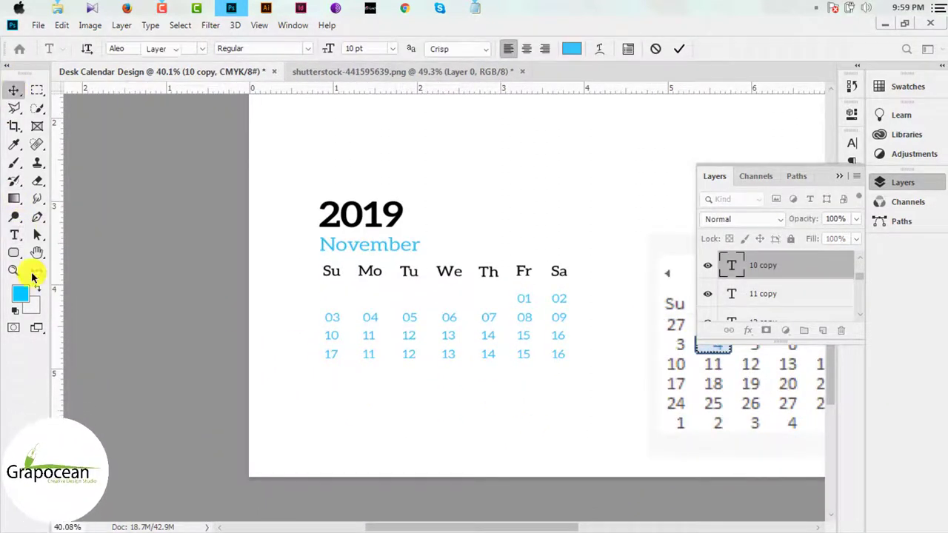
double_click(369, 354)
text(18)
click(15, 90)
key(t)
double_click(408, 354)
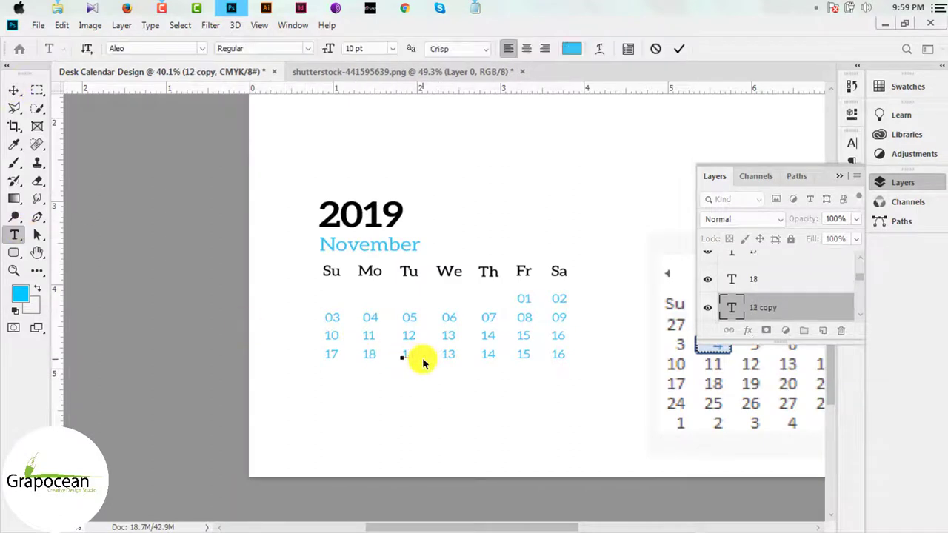
text(19)
click(14, 89)
key(t)
Retype the We, Th and Fr dates as 20, 21 and 22
double_click(448, 354)
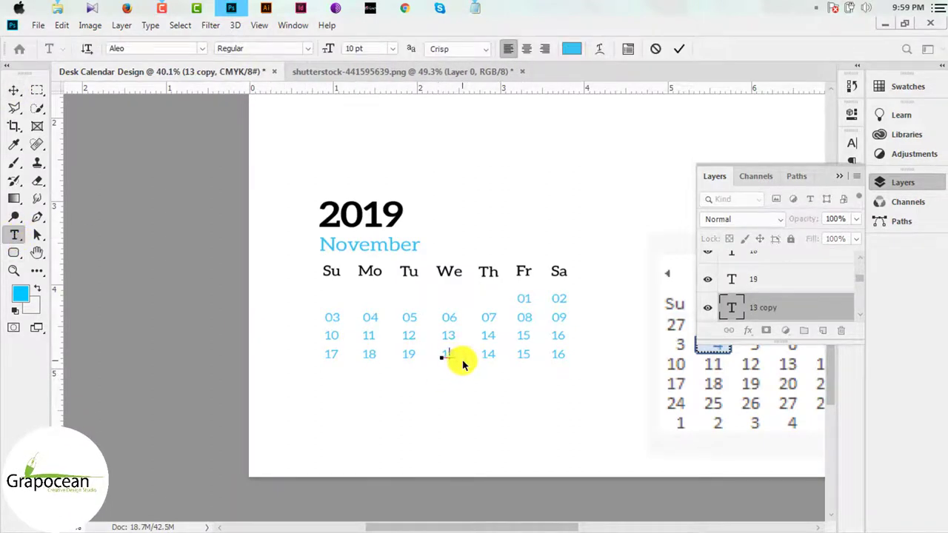
text(20)
click(14, 90)
key(t)
double_click(488, 354)
text(21)
click(14, 90)
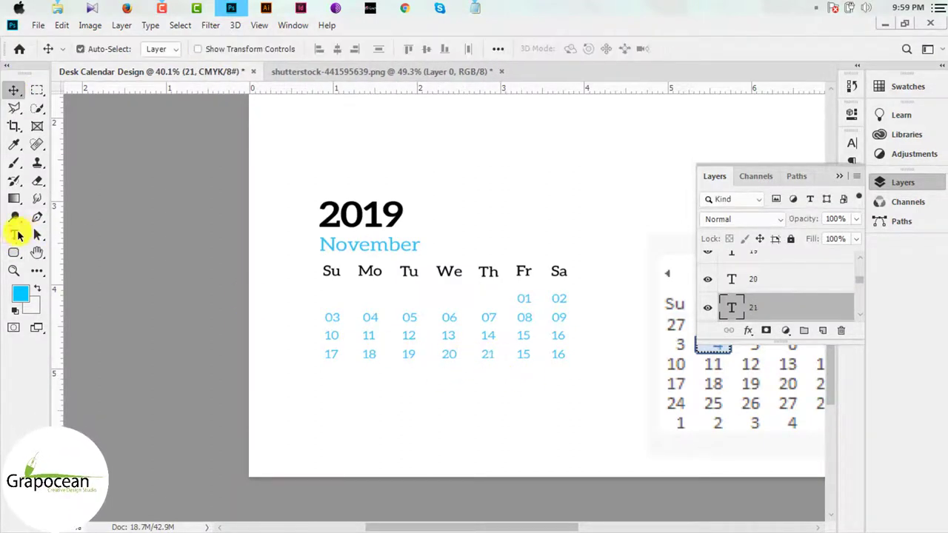
click(14, 235)
double_click(524, 354)
click(14, 90)
Set the Saturday date to 23 and duplicate the row one line below
key(t)
double_click(557, 356)
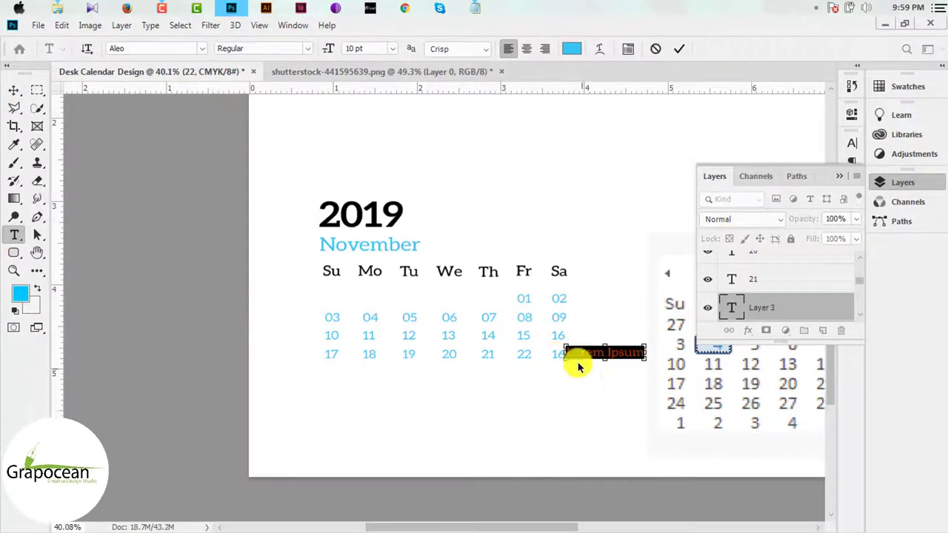
text(23)
click(14, 90)
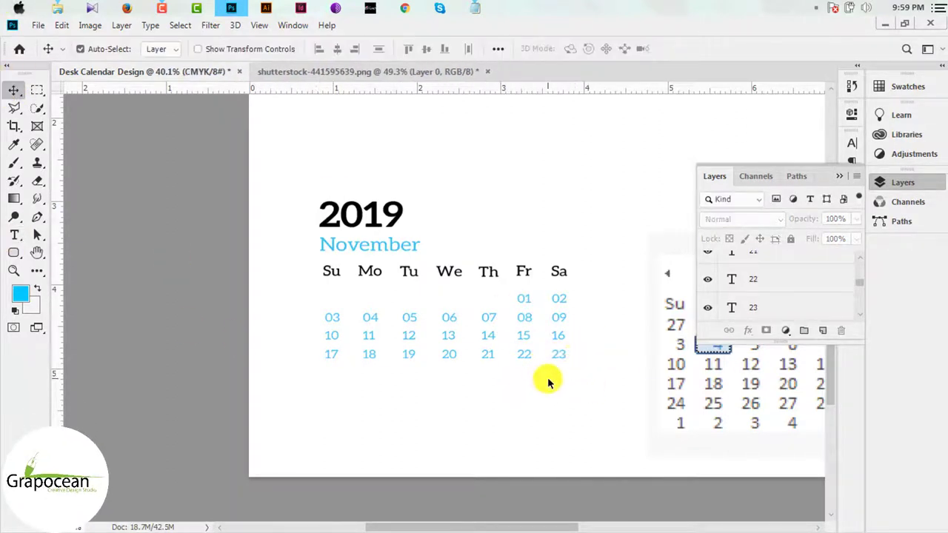
mouse_move(546, 381)
mouse_down()
mouse_move(408, 426)
mouse_move(286, 380)
mouse_move(290, 411)
mouse_up()
Retype the bottom row's Sunday and Monday dates as 24 and 25
scroll(291, 412, down, 2)
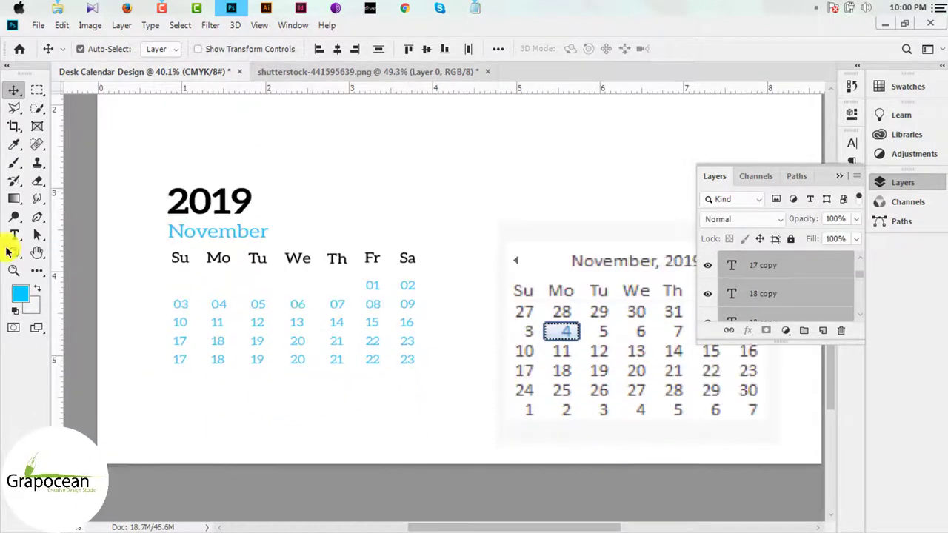
key(t)
double_click(179, 359)
text(24)
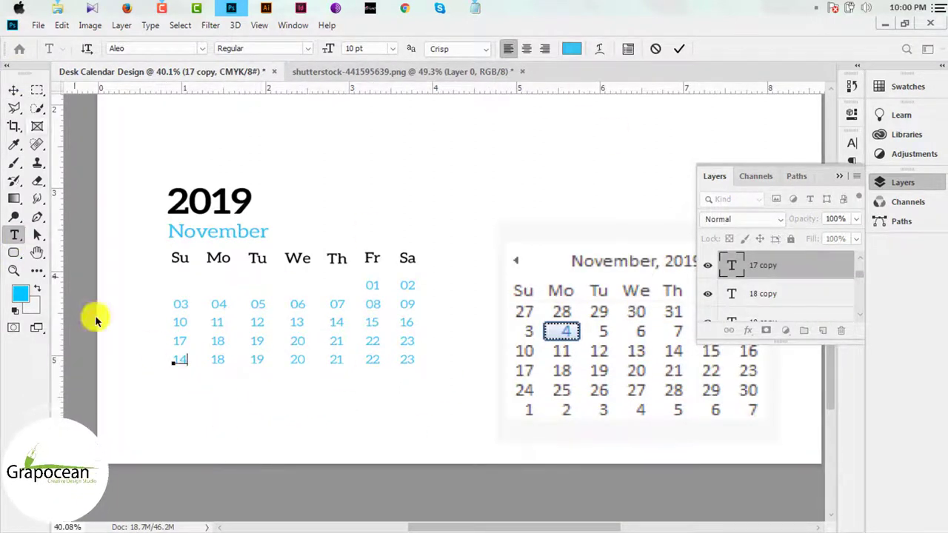
click(14, 89)
click(14, 234)
click(215, 360)
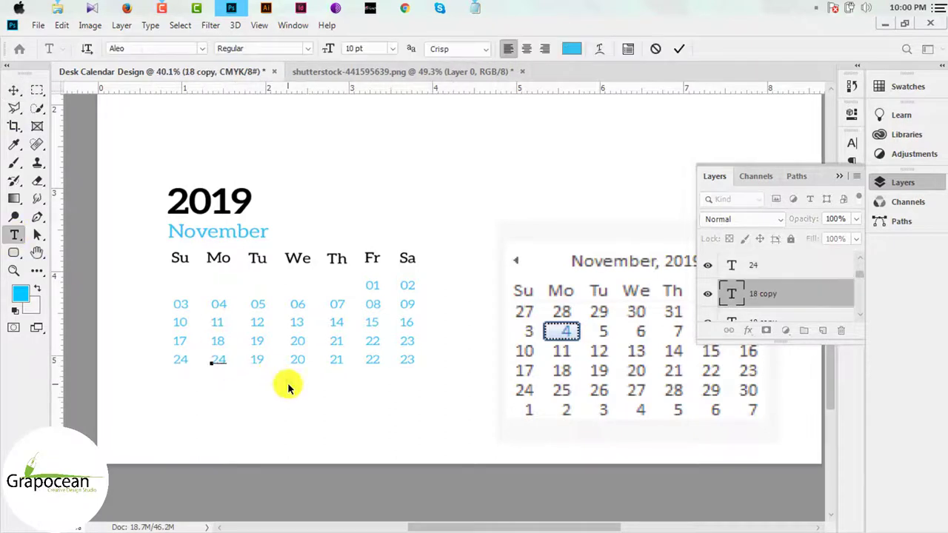
text(25)
click(14, 90)
click(14, 235)
click(254, 360)
text(26)
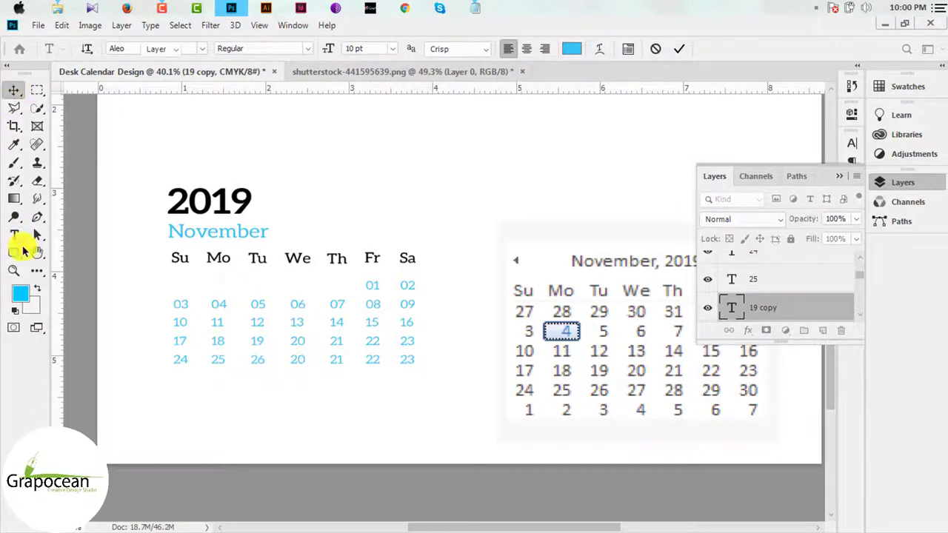
Enter 27 for Wednesday, then new Thursday and Friday dates in the bottom row
click(297, 359)
text(27)
click(14, 90)
click(14, 235)
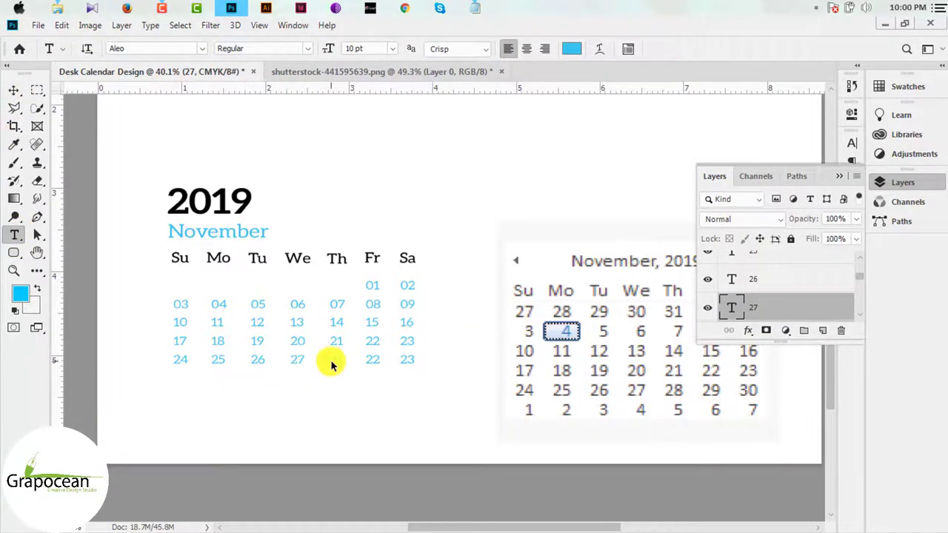
text(29)
click(14, 89)
click(14, 235)
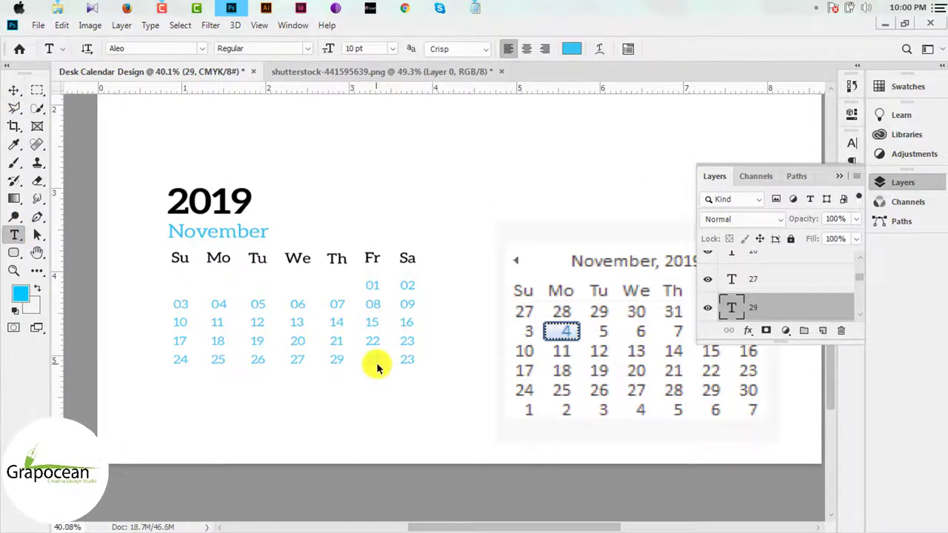
double_click(370, 360)
text(30)
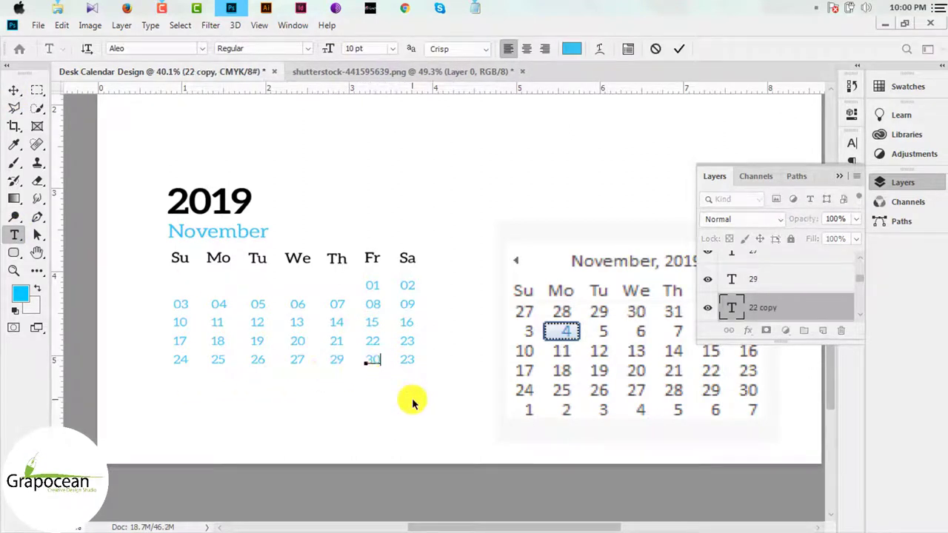
Hide the layers list, correct the Thursday and Friday dates, and set Saturday to 30
click(839, 176)
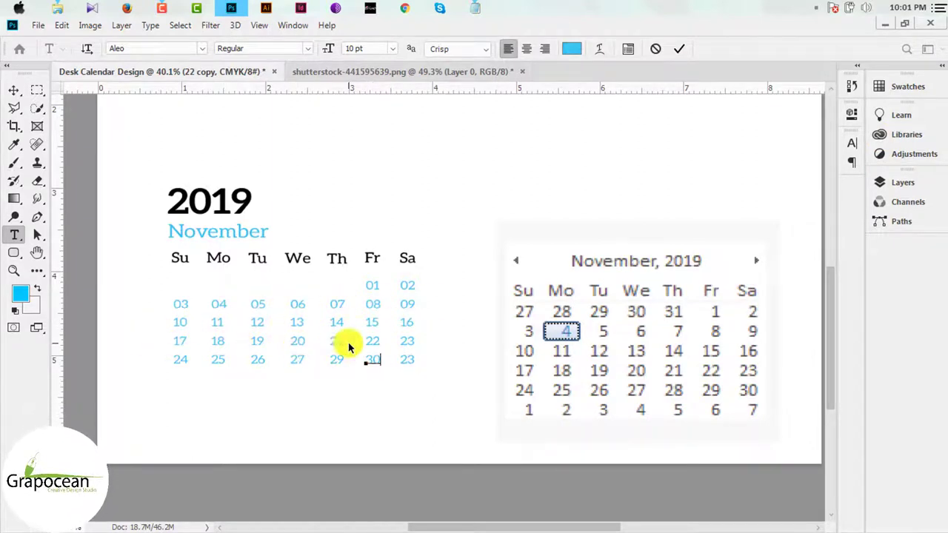
click(18, 235)
double_click(337, 361)
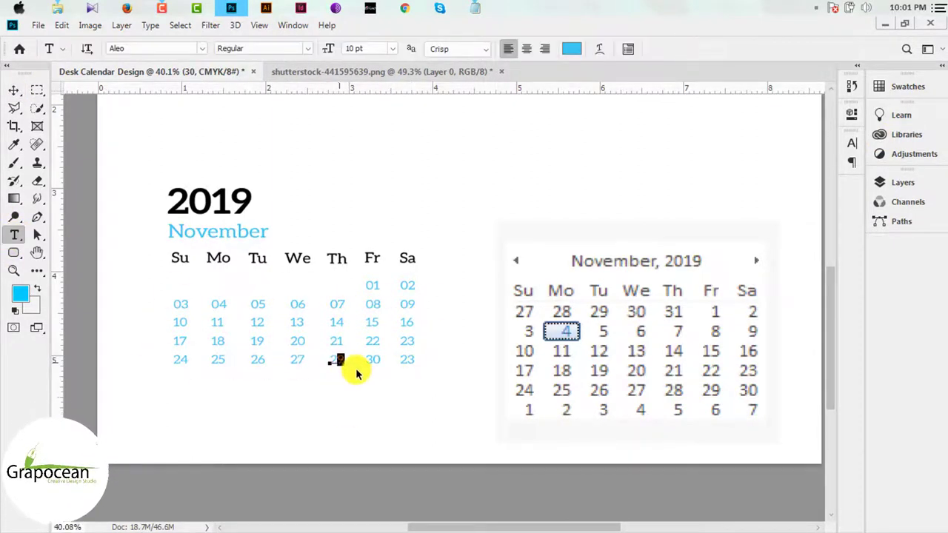
text(28)
key(ctrl+Return)
text(29)
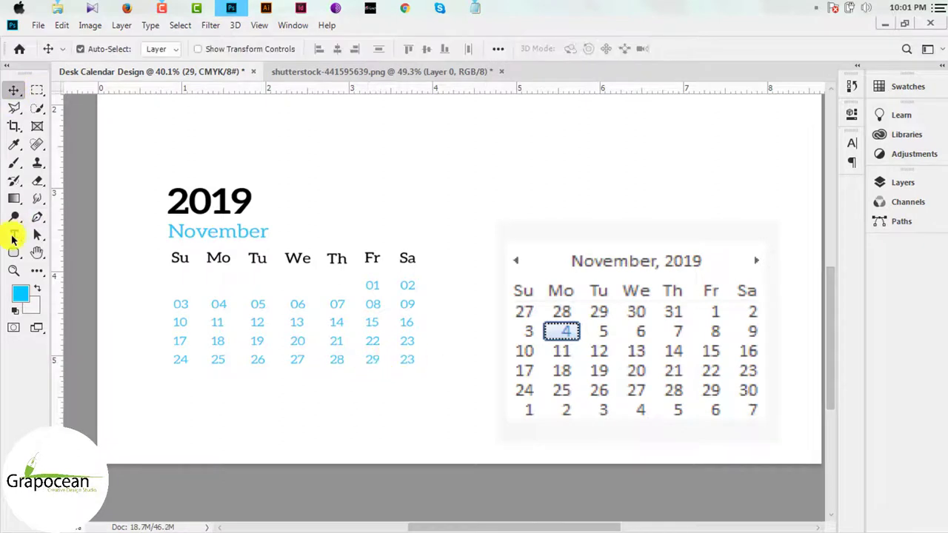
double_click(407, 360)
text(30)
key(ctrl+Return)
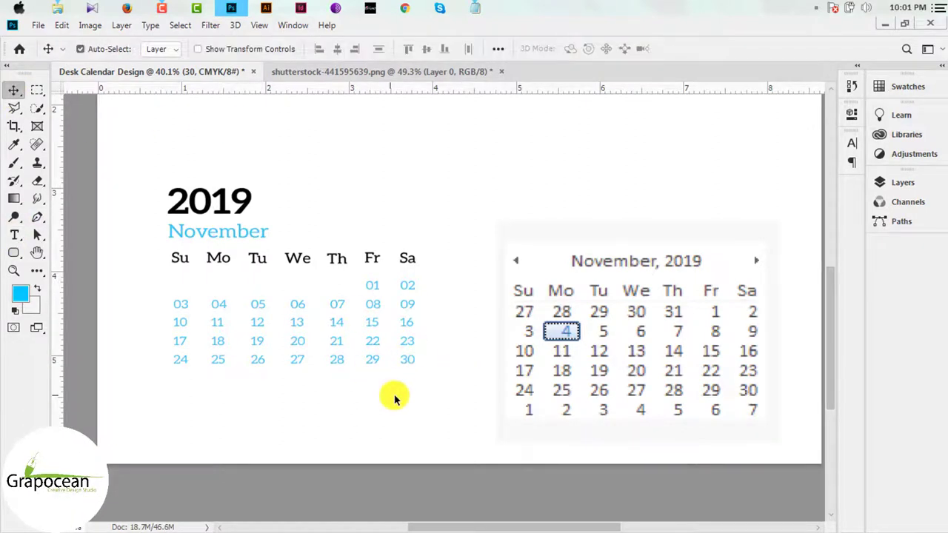
Check Group 1's contents in Layers, select the Friday and Saturday date layers, reopen Layers
scroll(561, 380, down, 2)
click(561, 388)
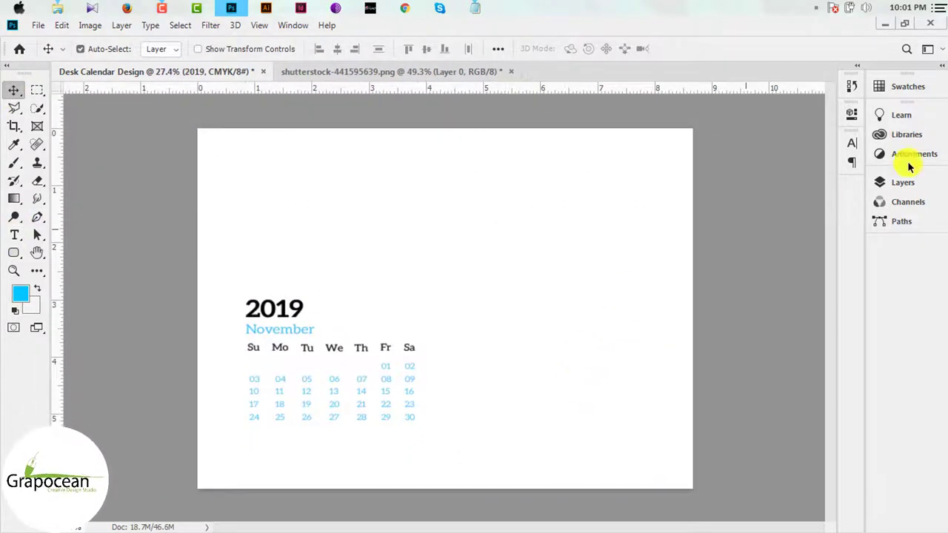
click(899, 183)
scroll(789, 300, down, 5)
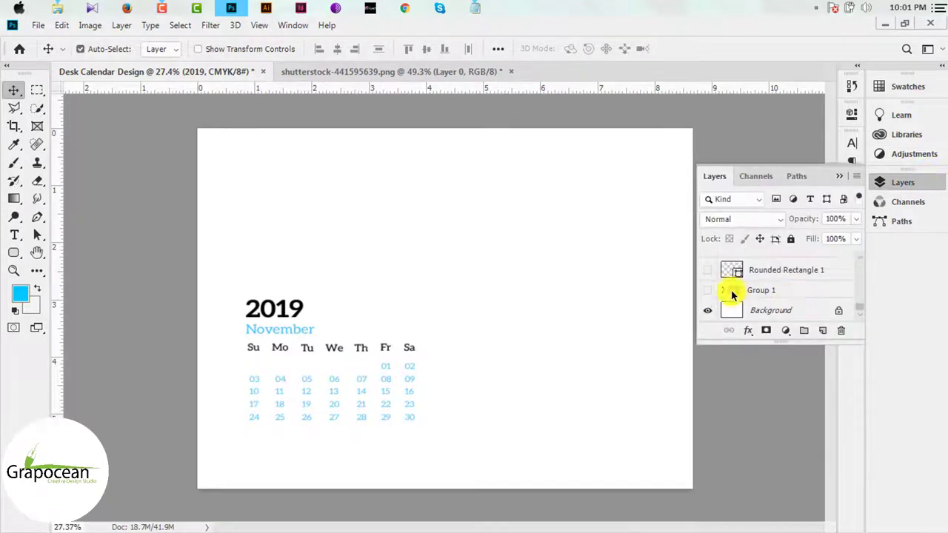
click(708, 290)
click(708, 290)
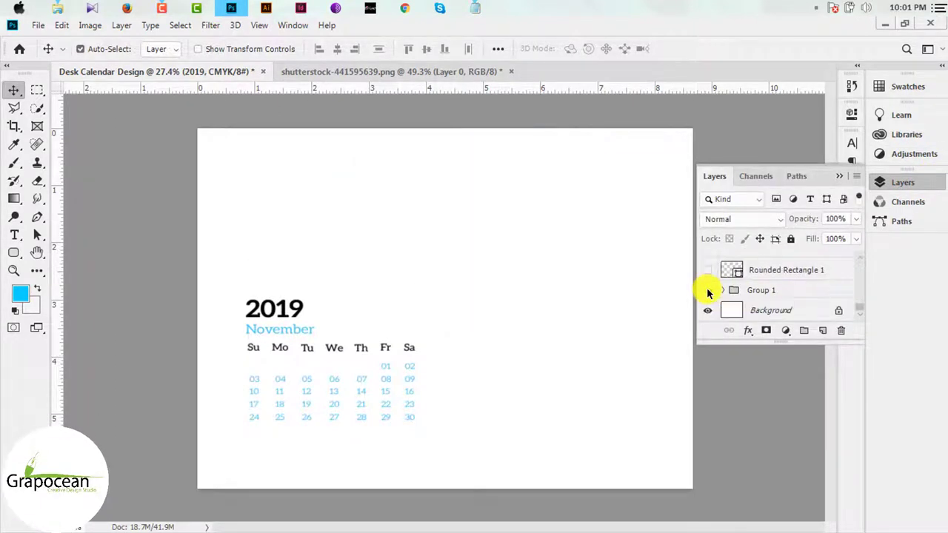
scroll(425, 392, up, 1)
mouse_move(429, 461)
mouse_down()
mouse_move(381, 370)
mouse_move(471, 400)
mouse_up()
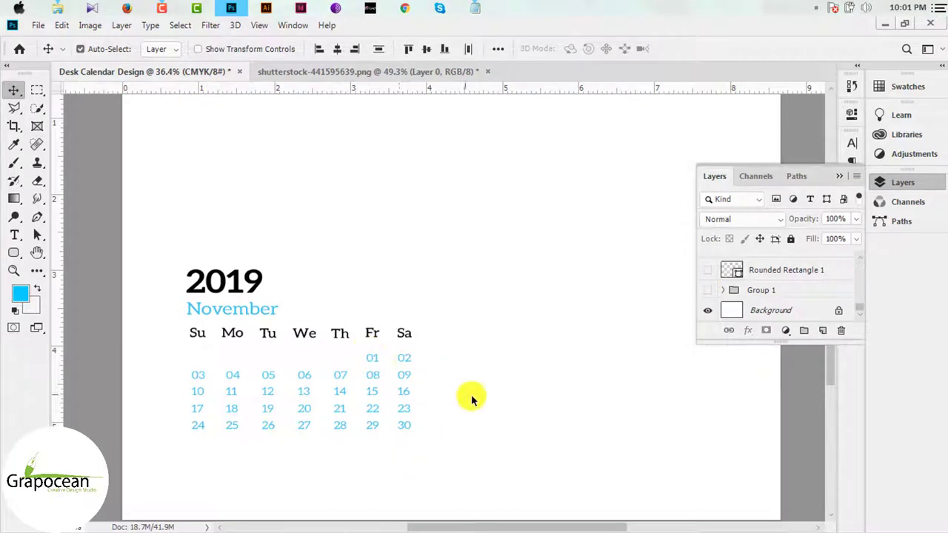
click(888, 185)
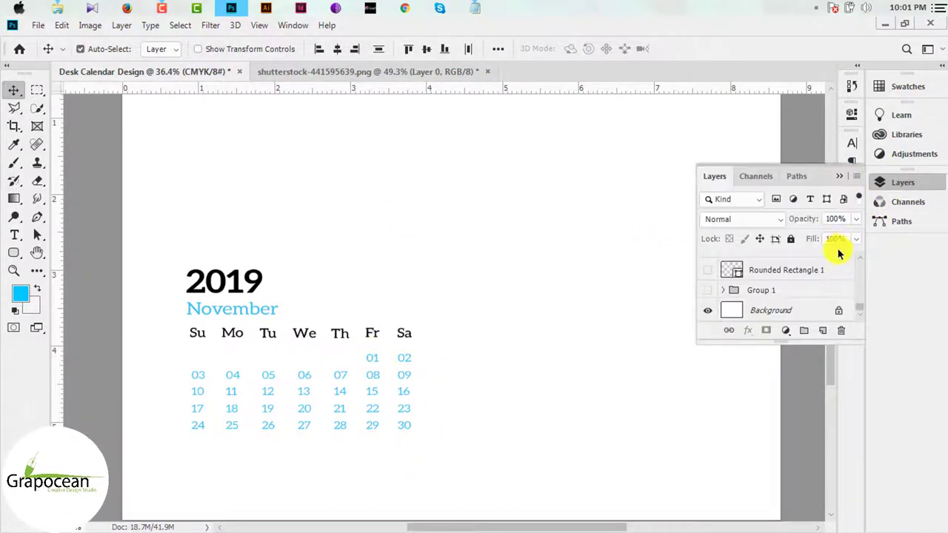
Select the Friday and Saturday date layers and group them as Group 2
drag(404, 412, 374, 387)
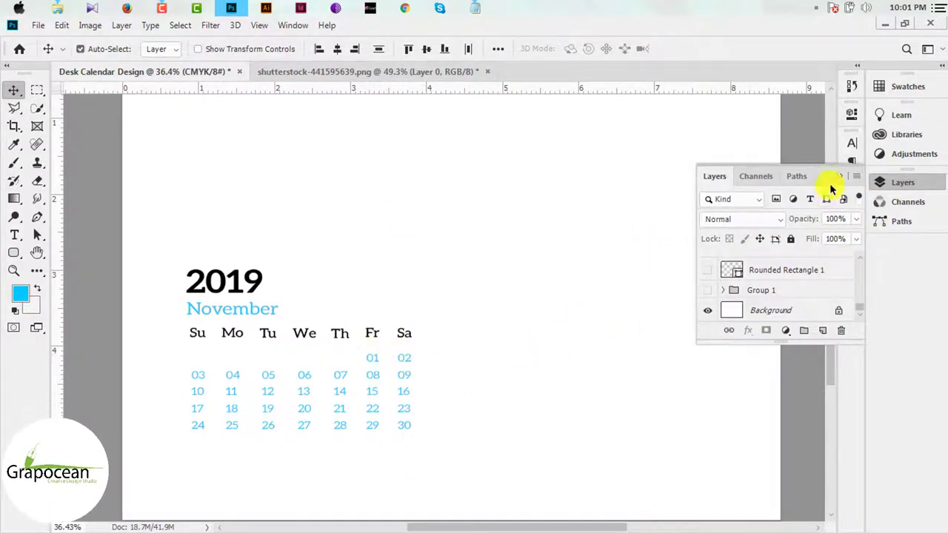
click(891, 185)
scroll(814, 288, up, 5)
click(804, 300)
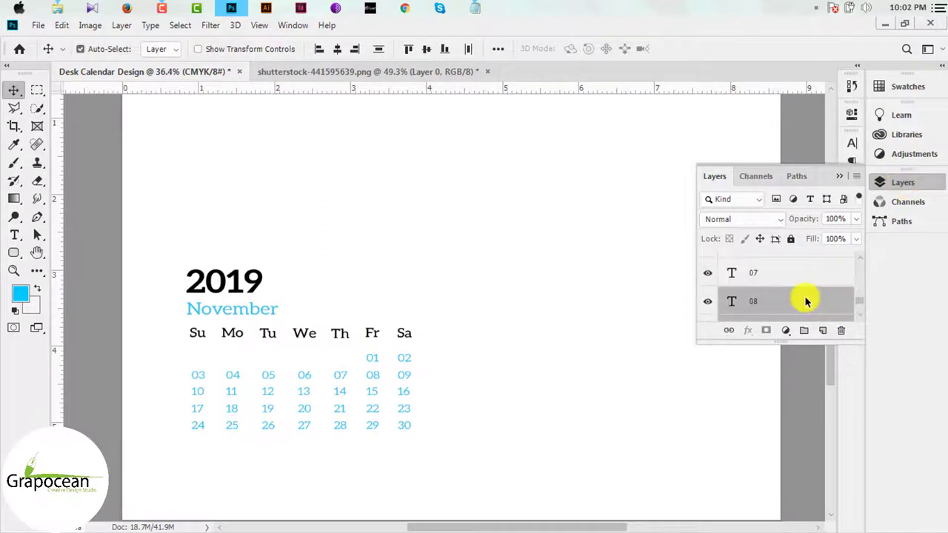
right_click(804, 301)
click(482, 214)
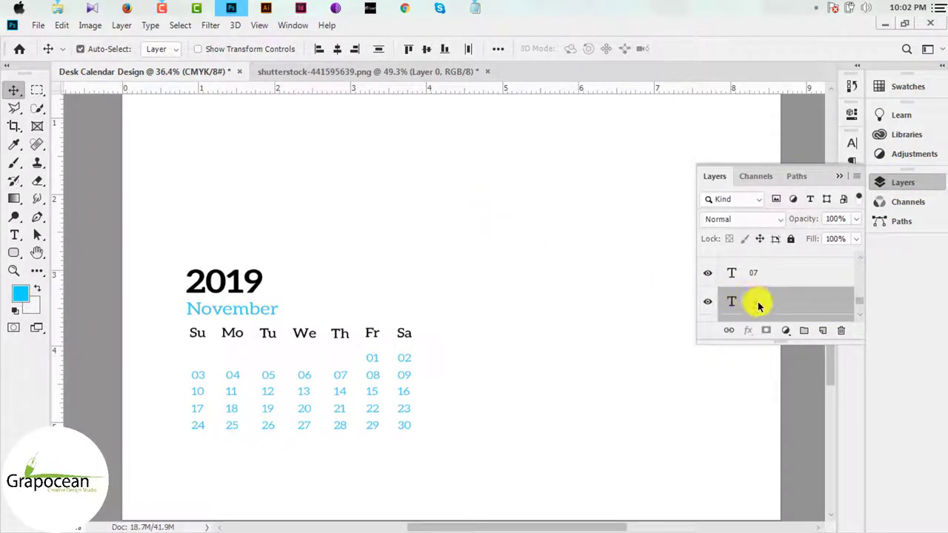
shift+click(758, 303)
key(ctrl+g)
Give Group 2 a black Color Overlay so the weekend dates turn black
right_click(777, 260)
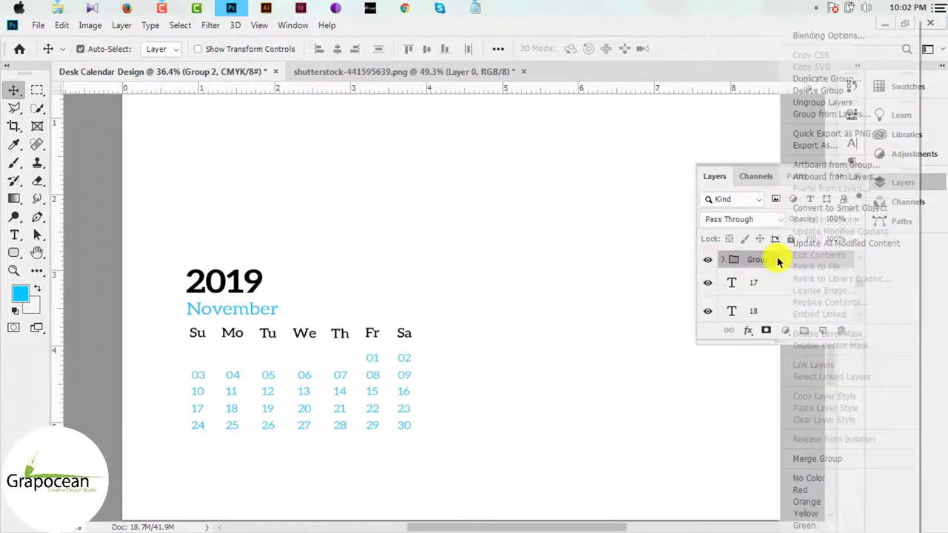
click(829, 36)
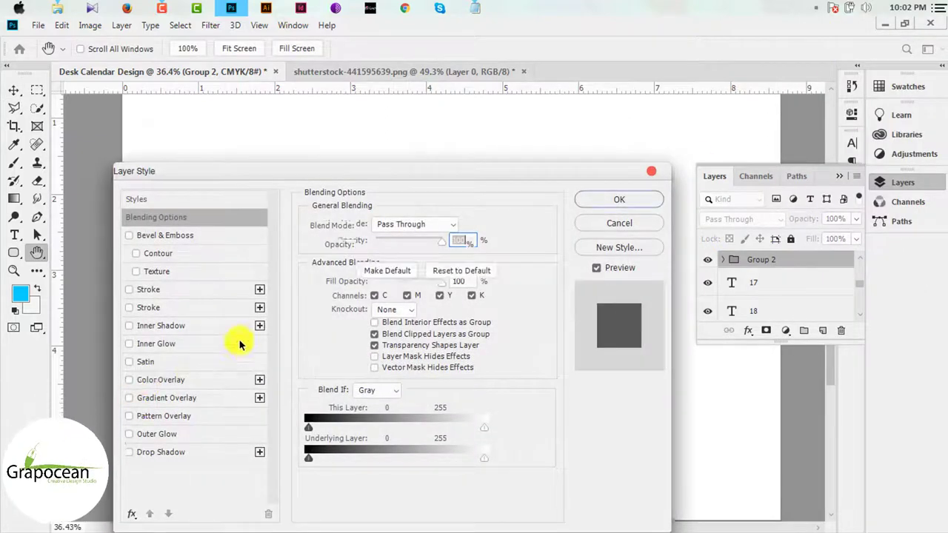
click(160, 379)
click(458, 224)
click(727, 289)
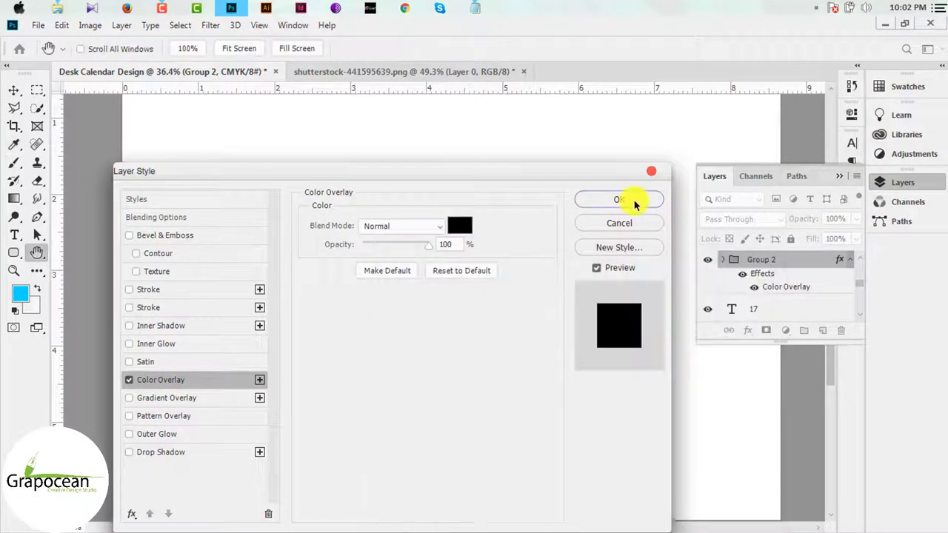
click(616, 200)
Bring back the Layers list and turn the dog photo header group back on
scroll(434, 426, down, 2)
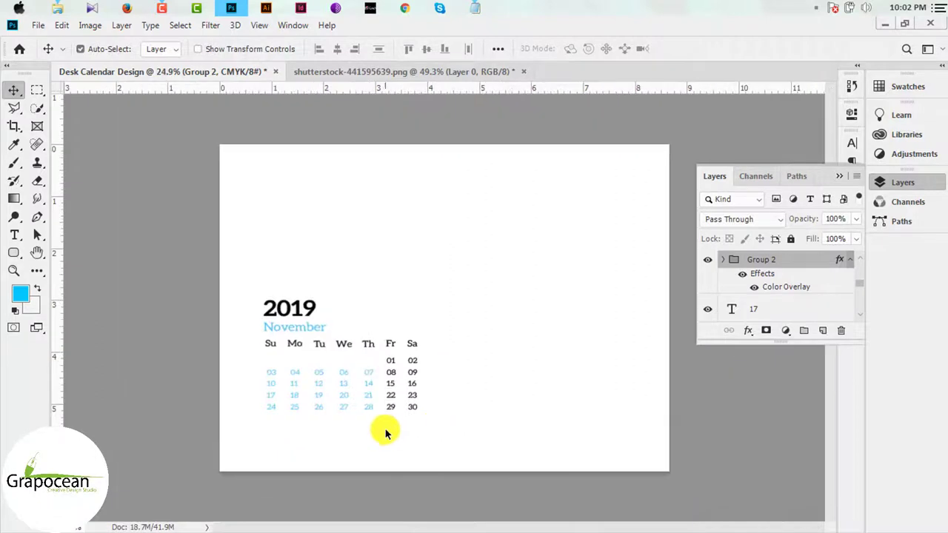
scroll(383, 432, up, 2)
scroll(432, 451, up, 2)
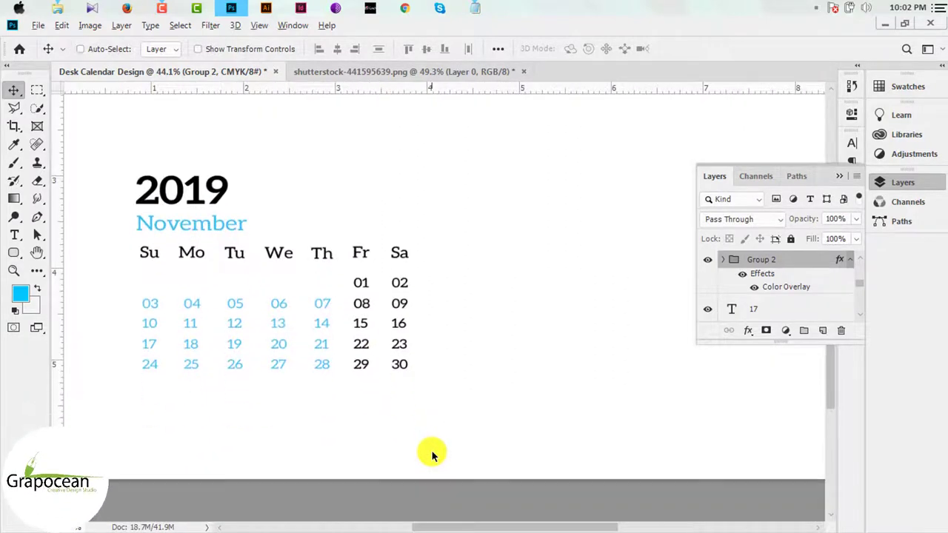
scroll(432, 455, down, 2)
scroll(431, 455, down, 2)
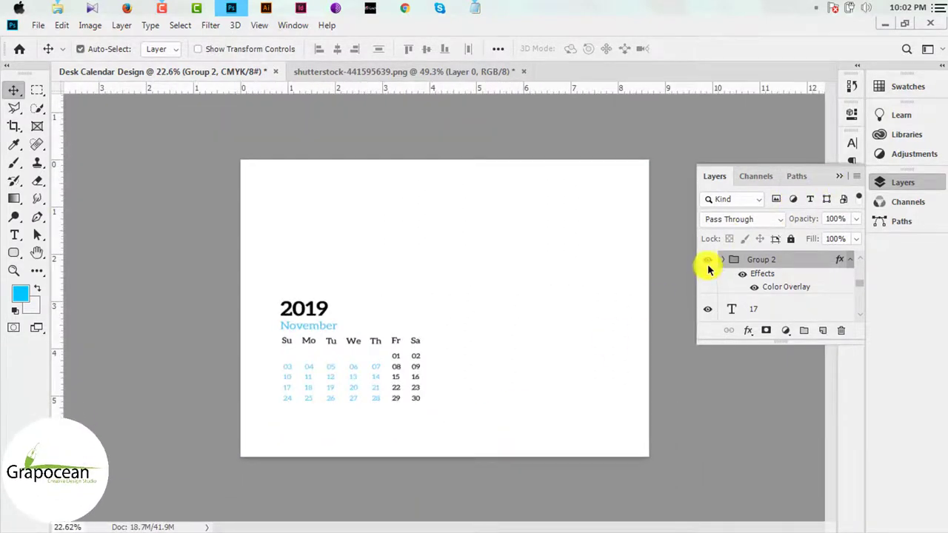
click(837, 177)
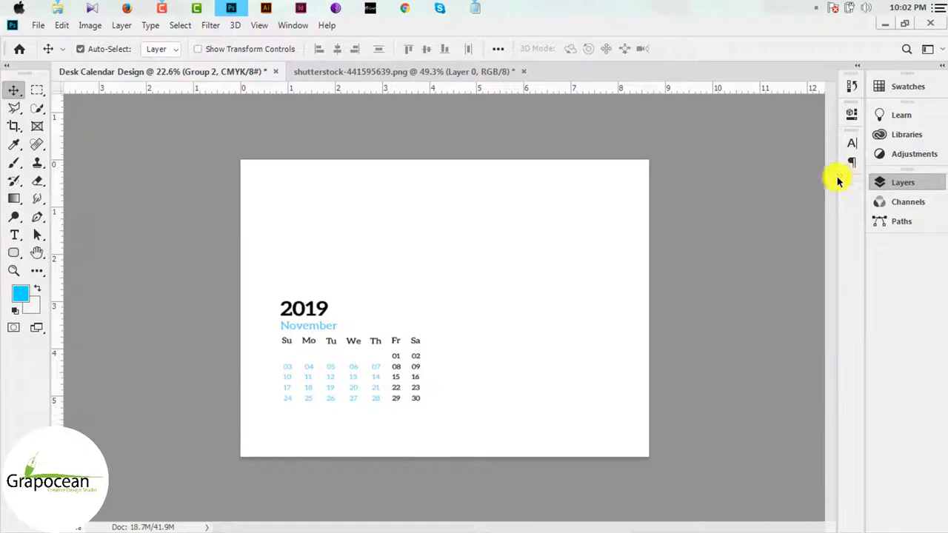
click(883, 186)
scroll(741, 304, down, 3)
click(708, 290)
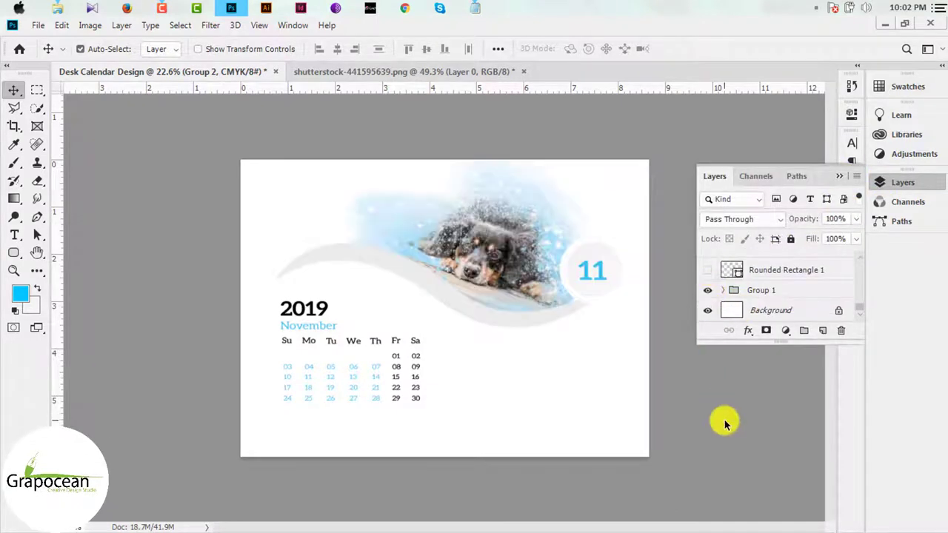
Select the calendar block from 2019 down and shift it slightly down and right
drag(453, 434, 328, 374)
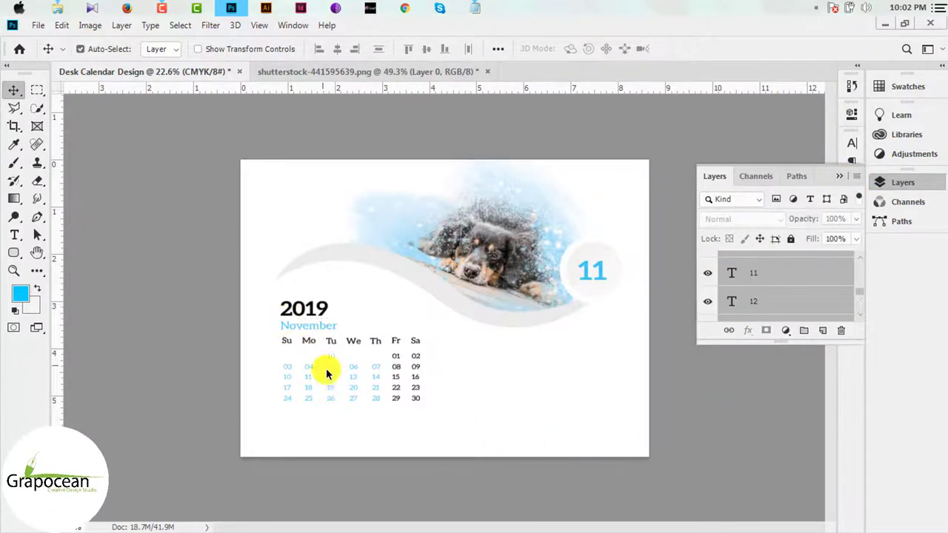
mouse_move(269, 311)
mouse_down()
mouse_move(415, 414)
mouse_move(313, 328)
mouse_move(398, 417)
mouse_up()
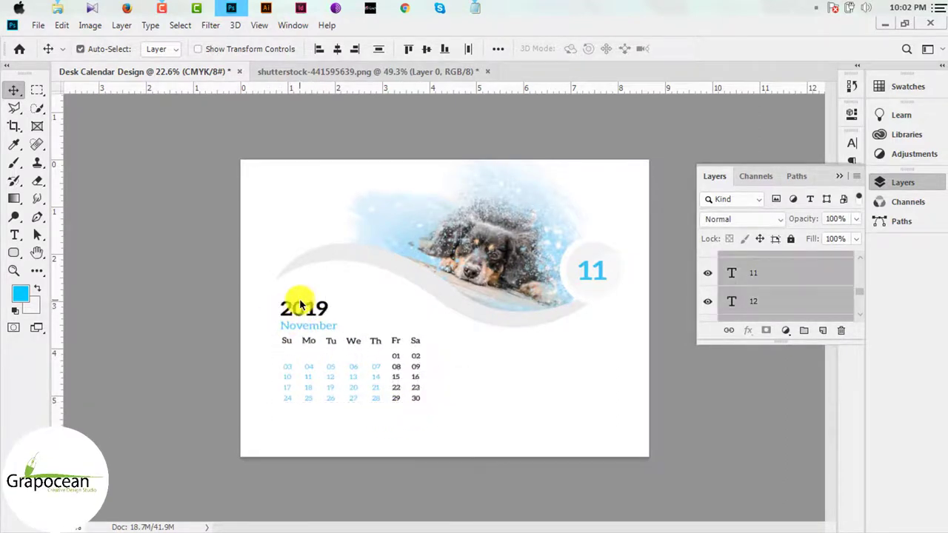
drag(300, 305, 307, 324)
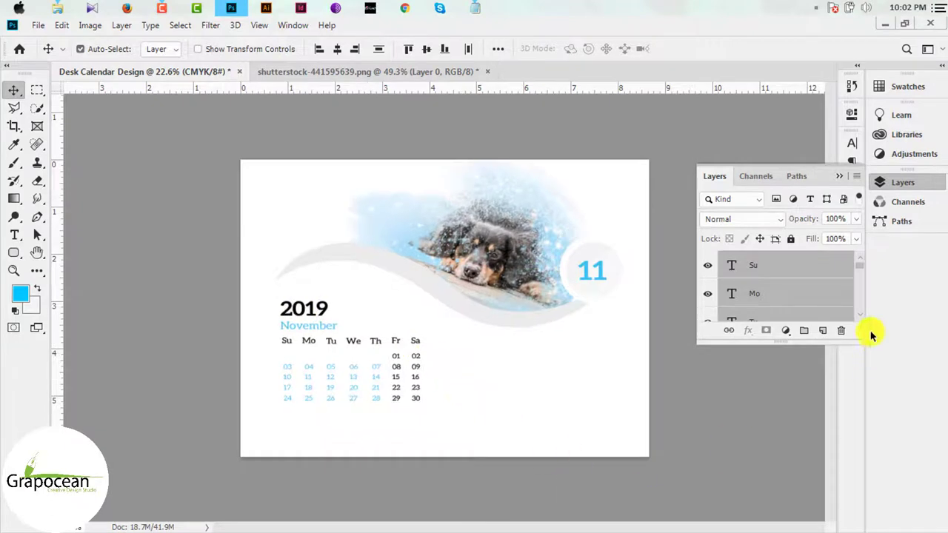
scroll(778, 296, down, 5)
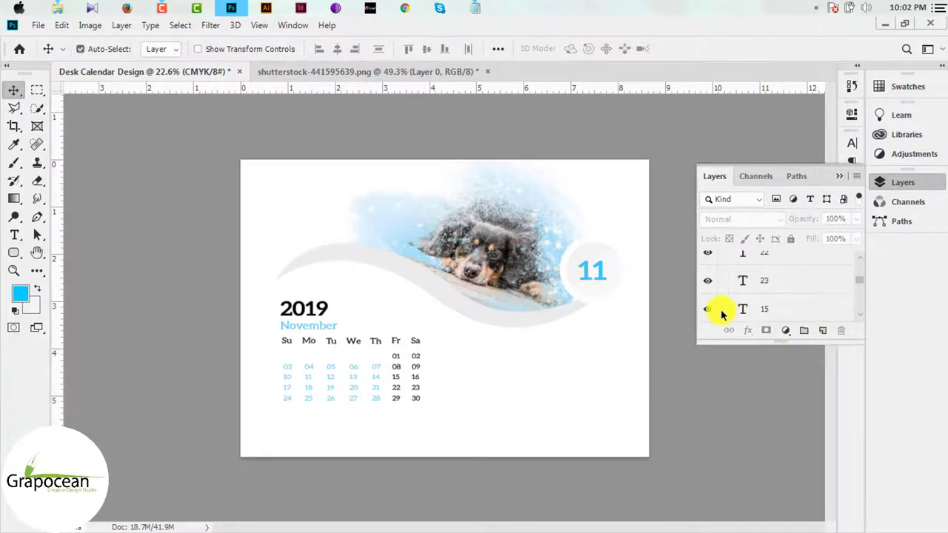
scroll(770, 294, up, 3)
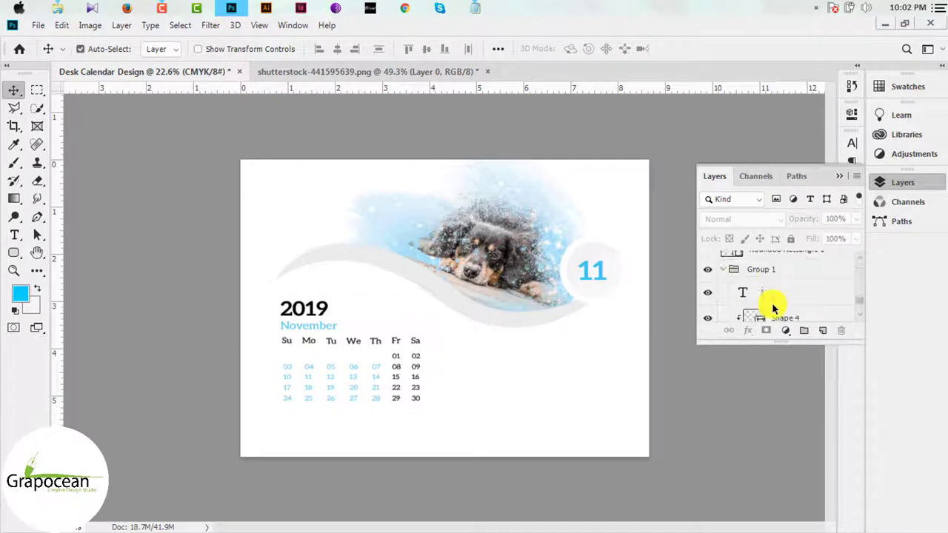
With the header hidden, nudge the calendar as Group 3 down-right, then show the header again
click(707, 269)
drag(448, 426, 269, 305)
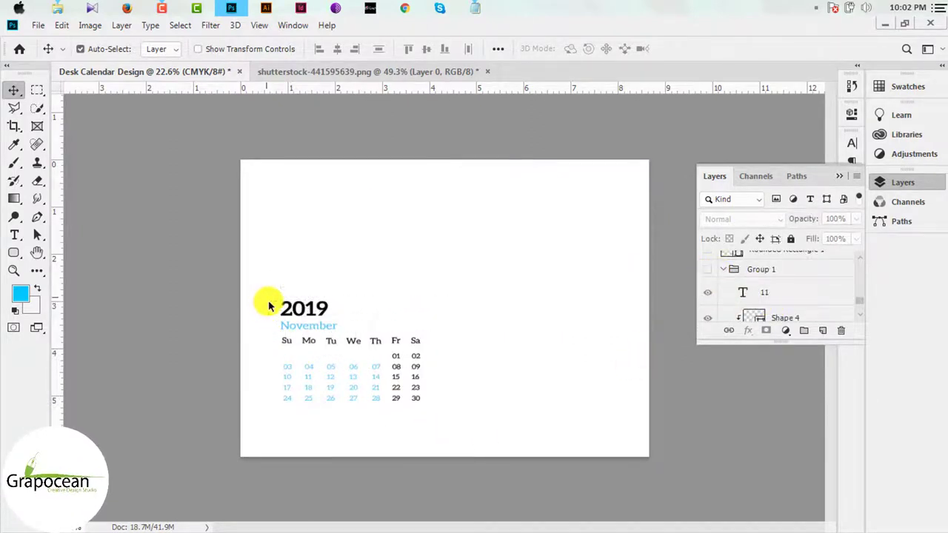
mouse_move(303, 333)
mouse_down()
mouse_move(315, 353)
mouse_move(295, 335)
mouse_up()
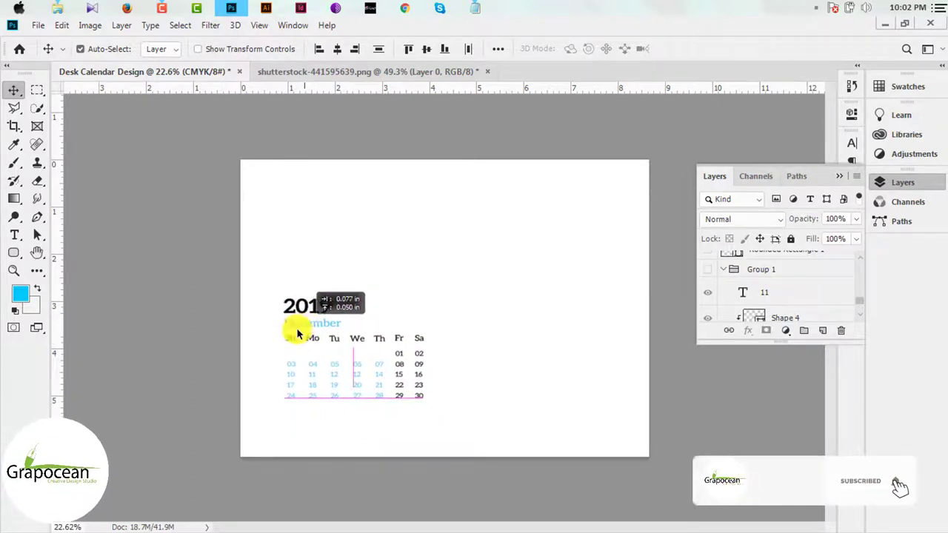
click(423, 374)
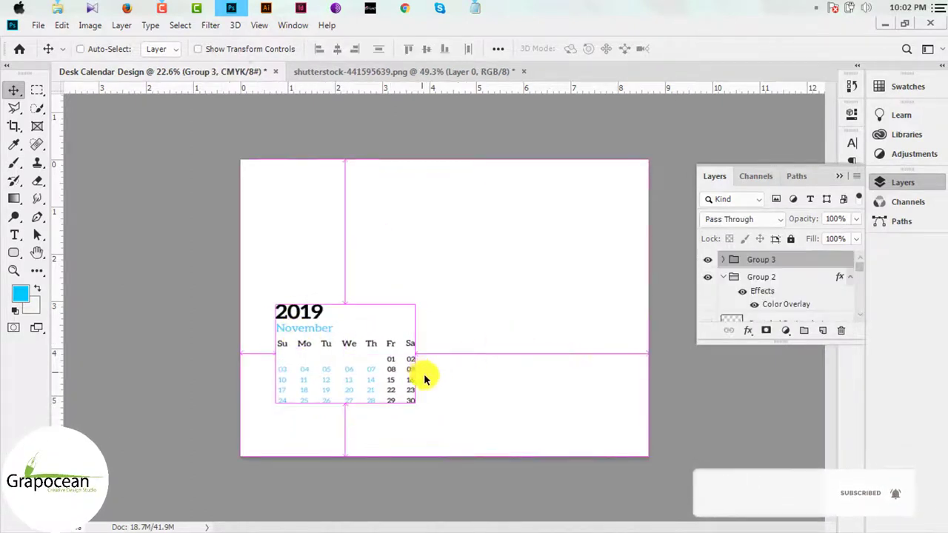
click(707, 260)
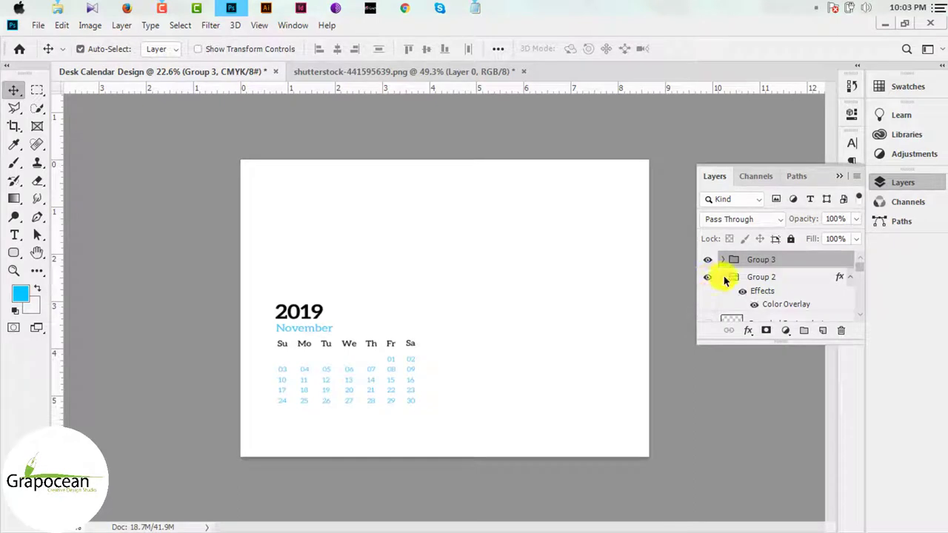
scroll(743, 297, down, 3)
scroll(736, 291, up, 2)
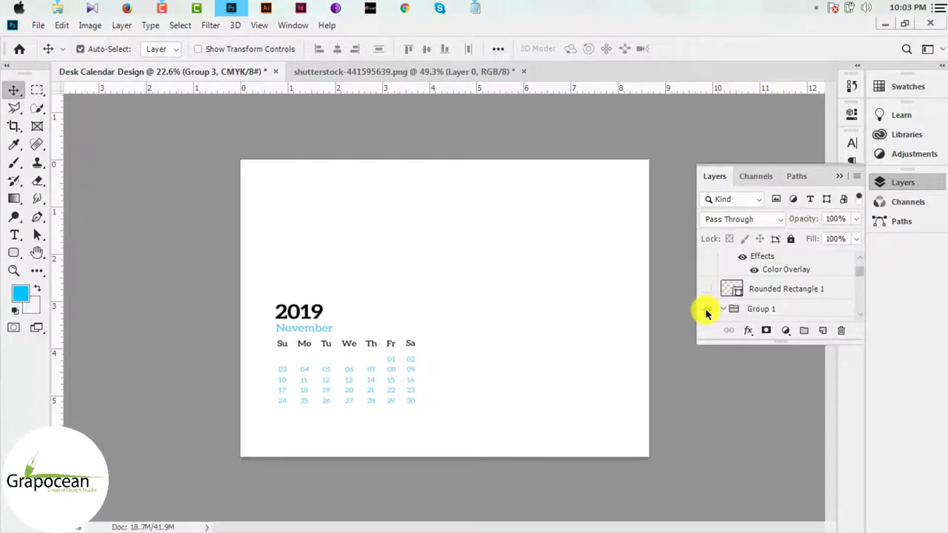
click(707, 308)
scroll(518, 389, down, 1)
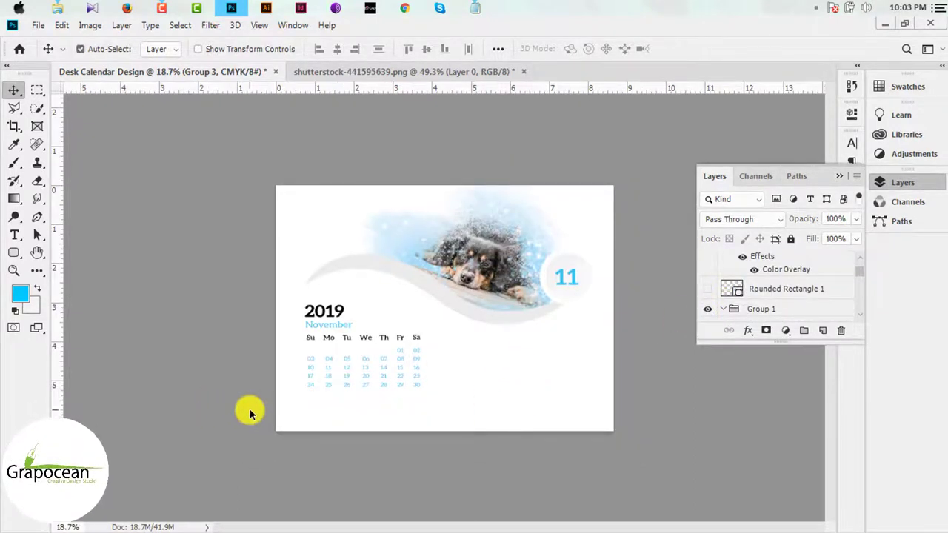
Add a '2019' text line below the calendar in Bold at size 20
click(22, 240)
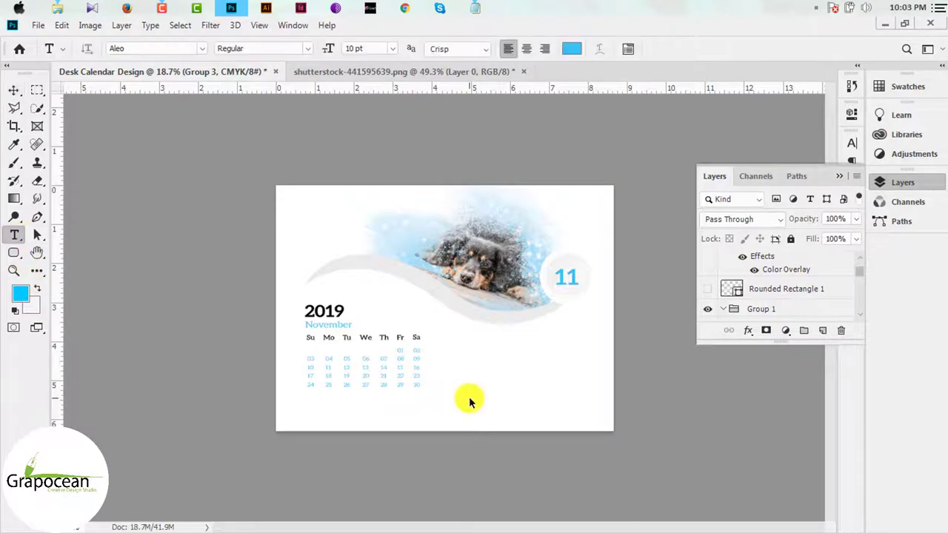
click(464, 393)
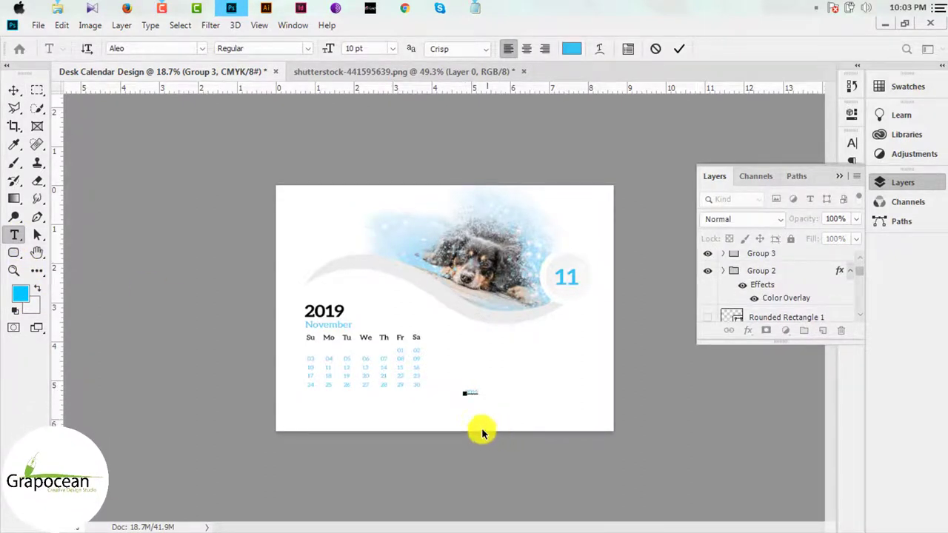
key(ctrl+plus)
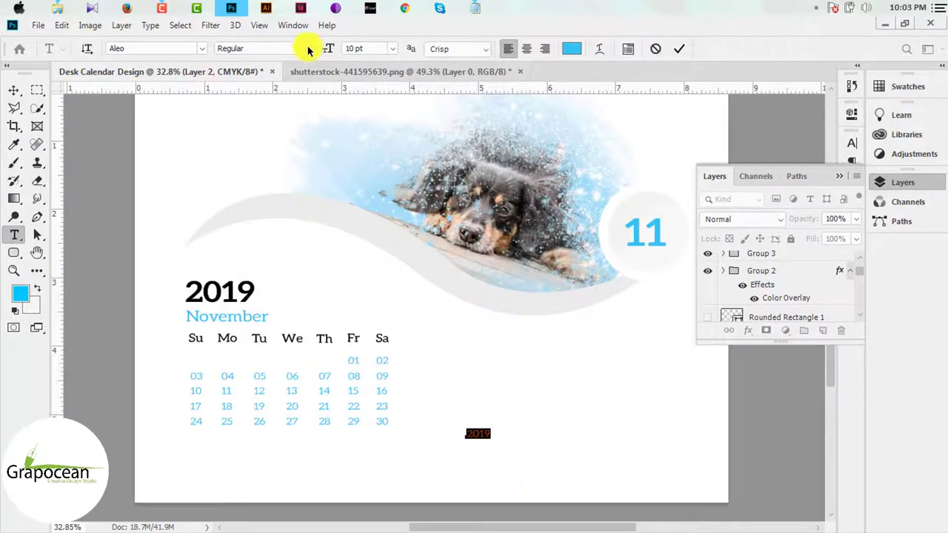
click(274, 51)
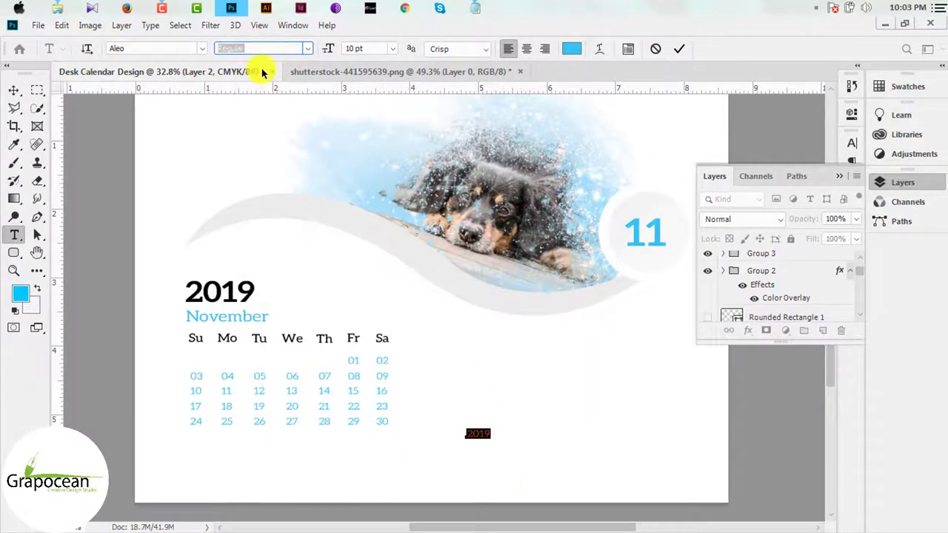
click(306, 48)
click(256, 84)
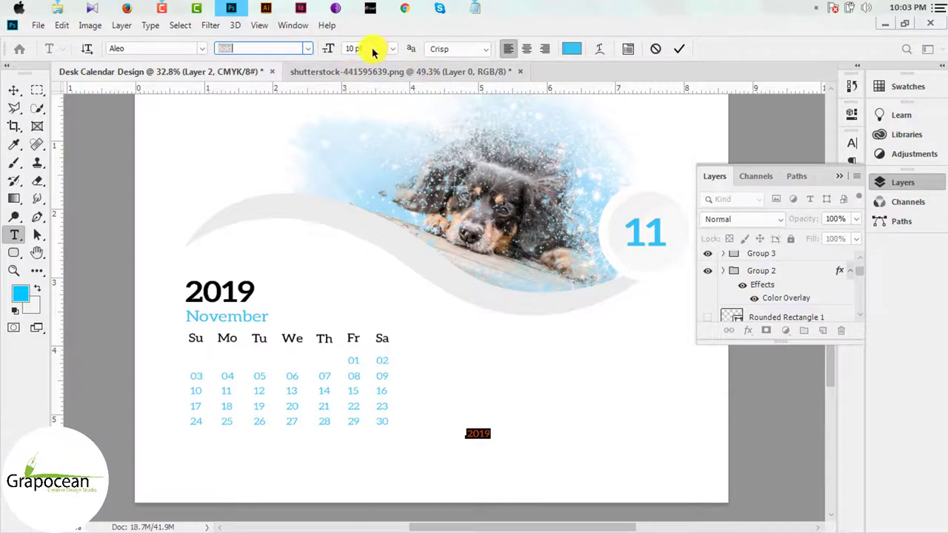
text(20)
key(Return)
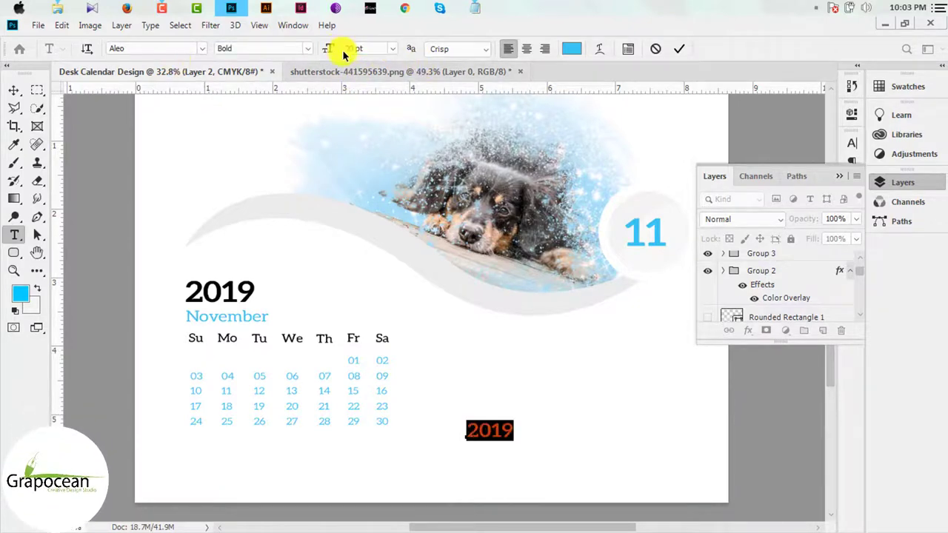
click(14, 90)
Move the 2019 text lower, near the bottom of the page
scroll(500, 504, up, 1)
scroll(493, 440, down, 1)
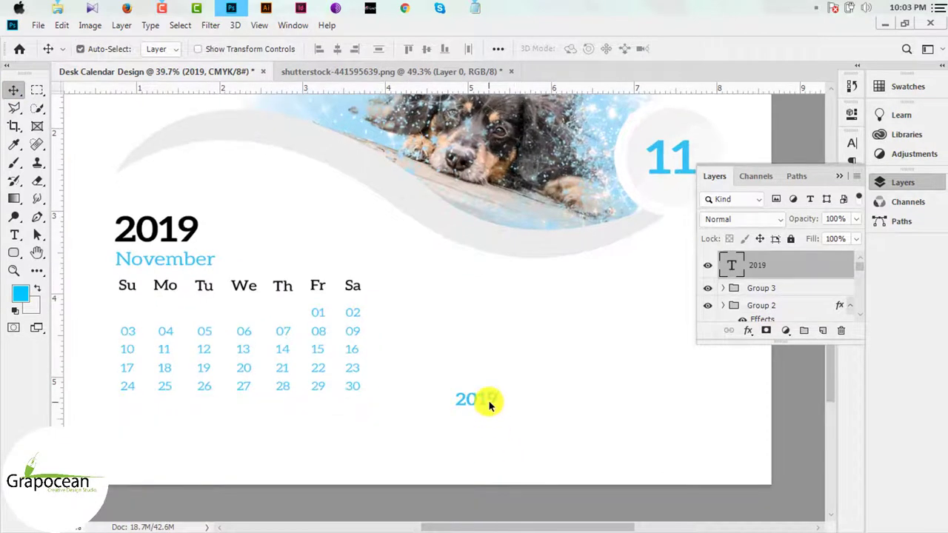
drag(485, 402, 485, 395)
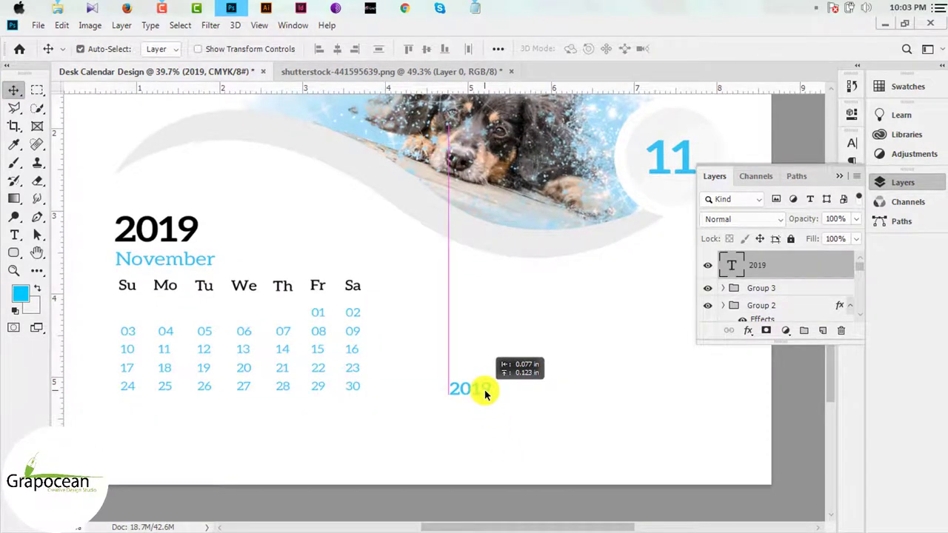
drag(485, 395, 478, 438)
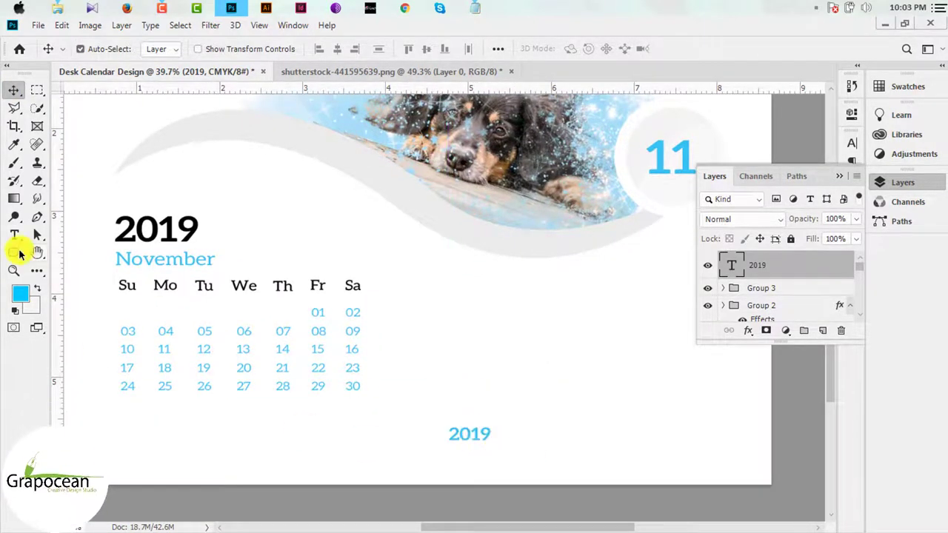
click(18, 253)
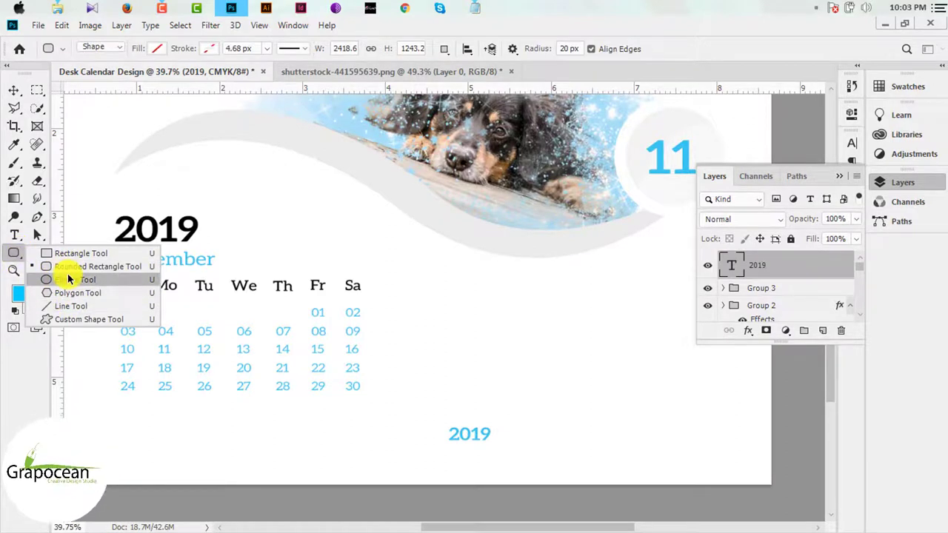
Draw a thin black ellipse divider right of the footer 2019 and align 2019 beside it
click(69, 280)
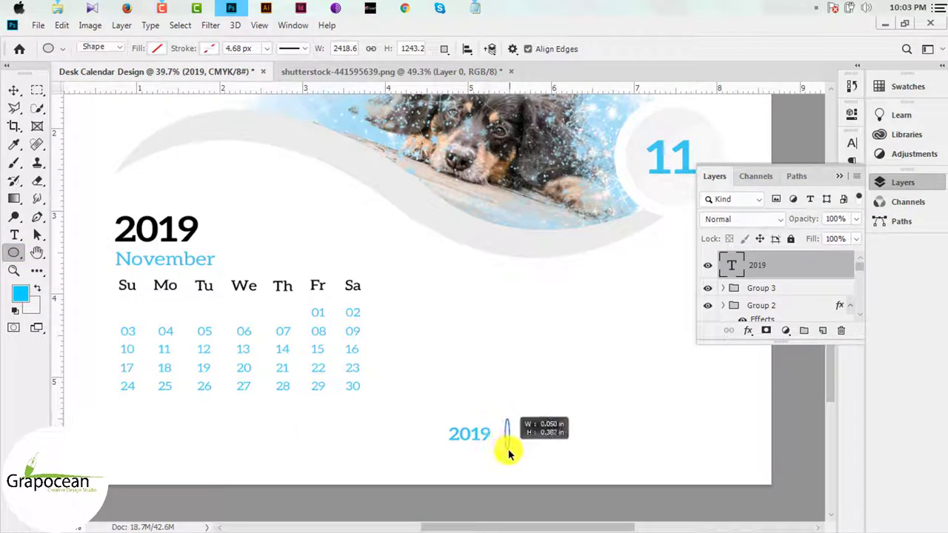
drag(507, 437, 508, 452)
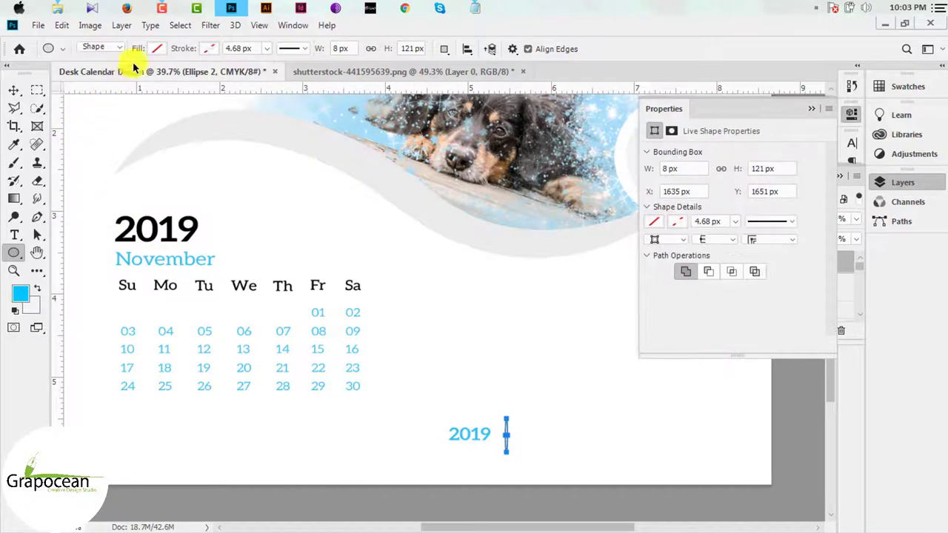
click(156, 48)
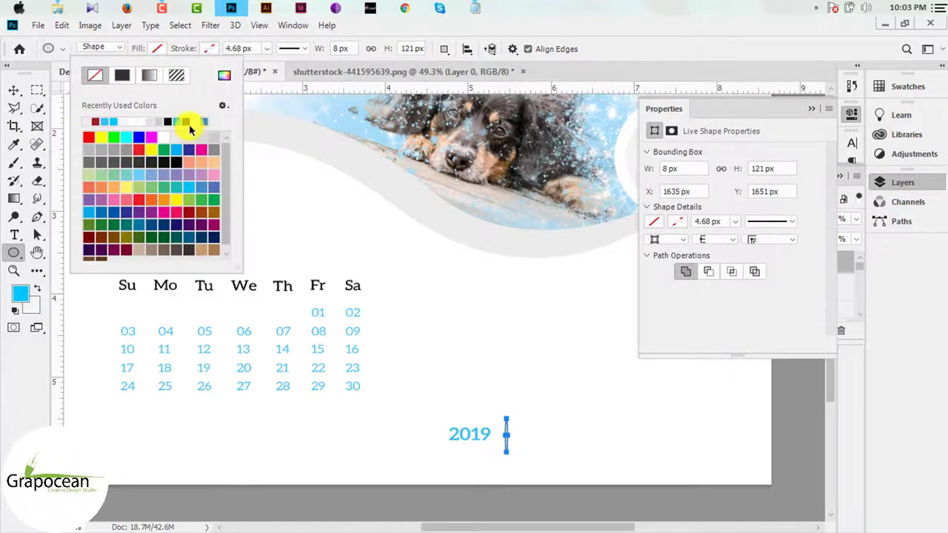
key(v)
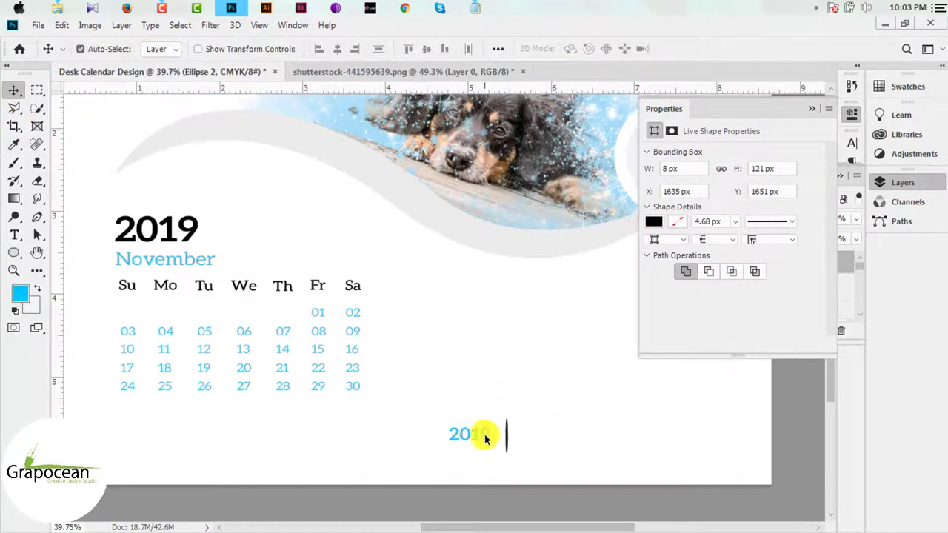
drag(484, 436, 486, 437)
Replace the placeholder text beside the divider with the address line at 7 pt
double_click(487, 437)
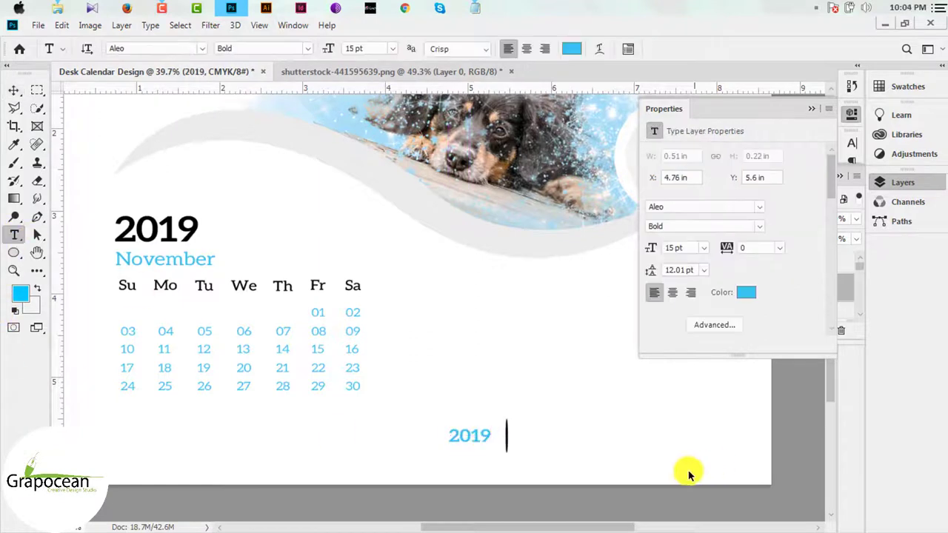
key(BackSpace)
text(499)
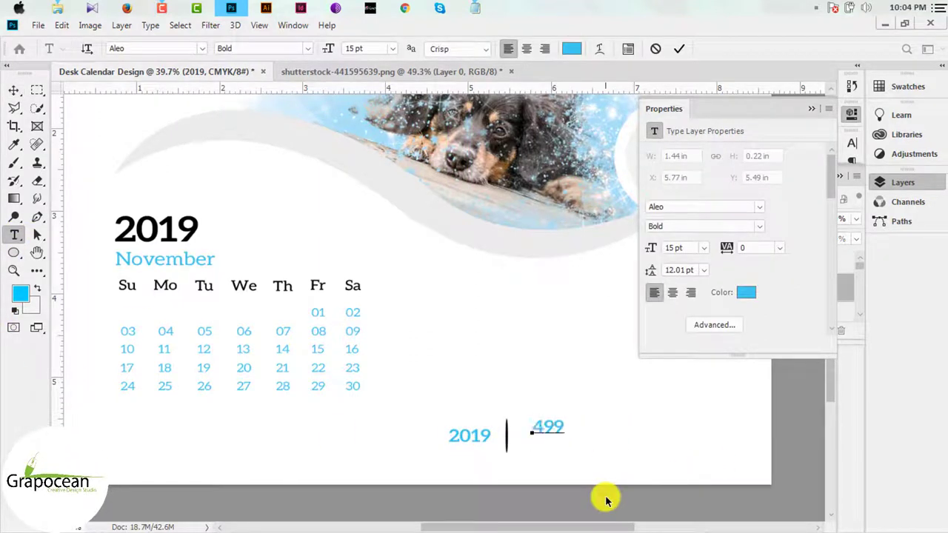
text(, businkar)
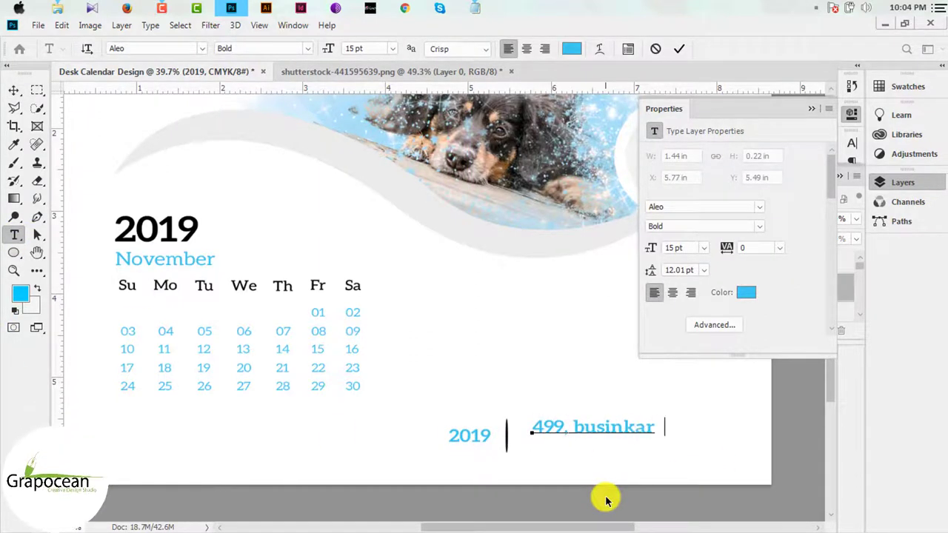
text(a, Jessore bar)
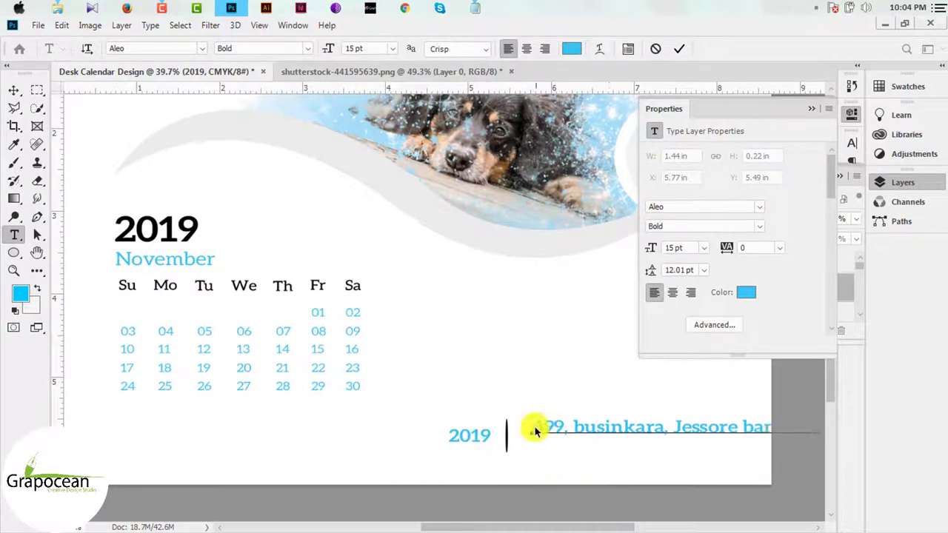
drag(533, 429, 930, 159)
text(7)
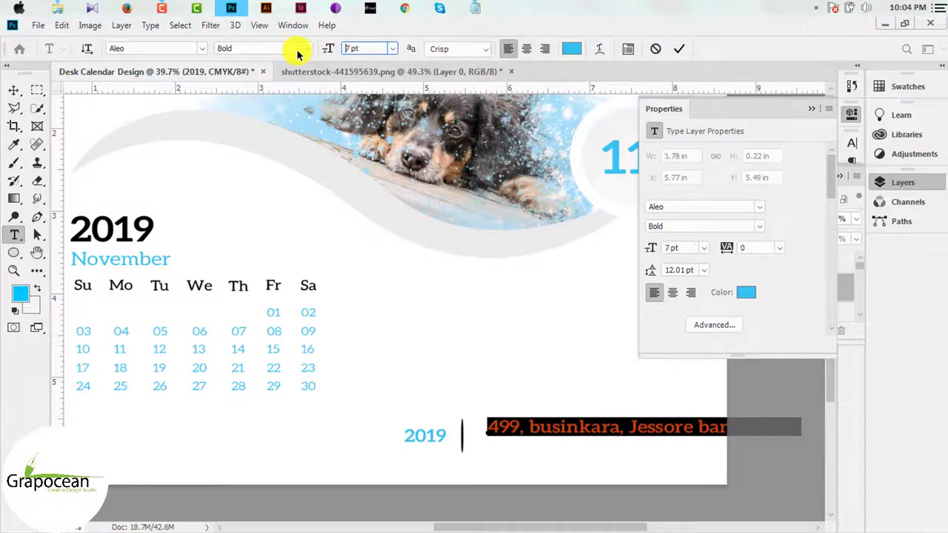
key(Return)
click(13, 89)
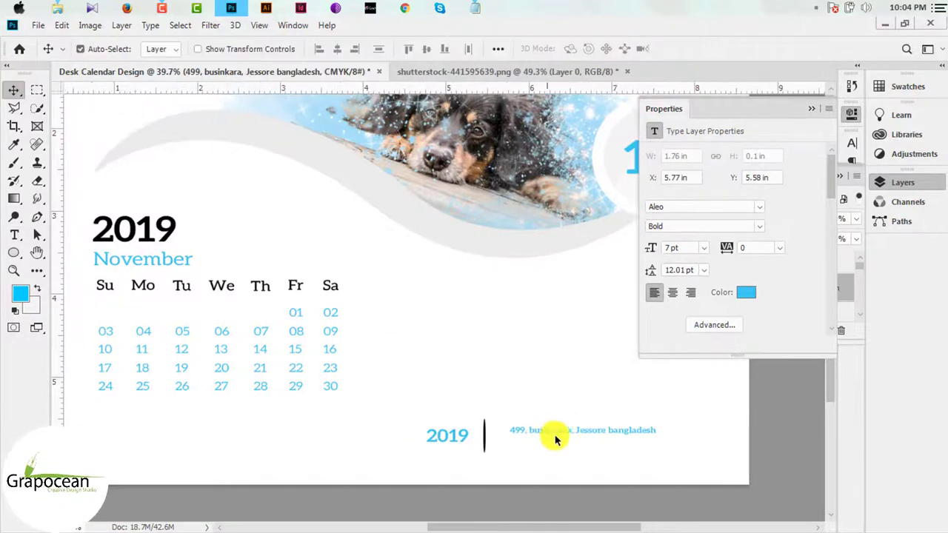
Shift the address line slightly left and duplicate it just below
drag(555, 434, 548, 434)
click(14, 235)
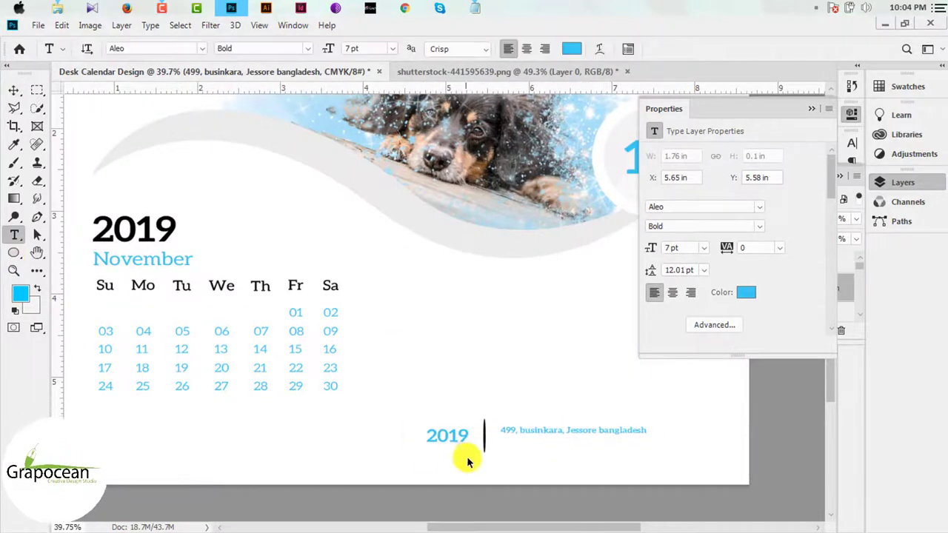
click(14, 89)
drag(556, 432, 555, 441)
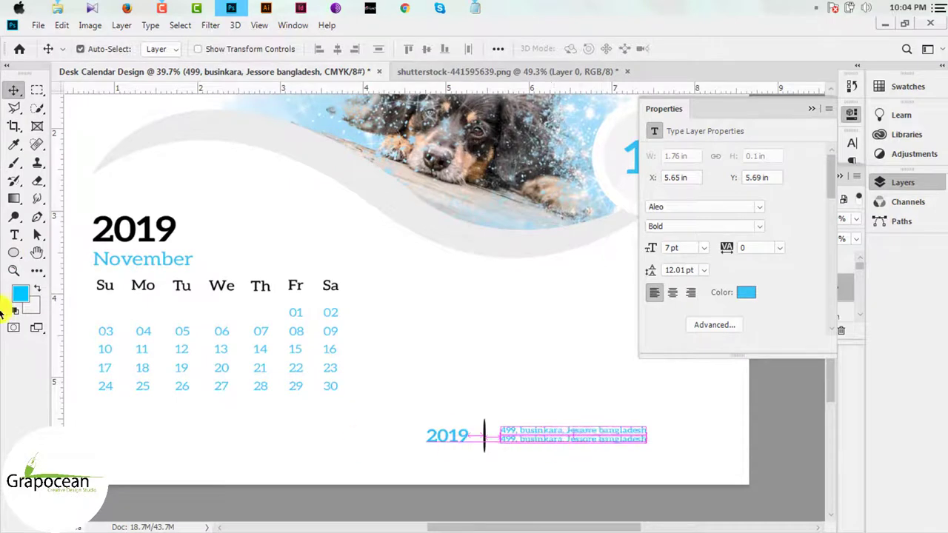
click(16, 235)
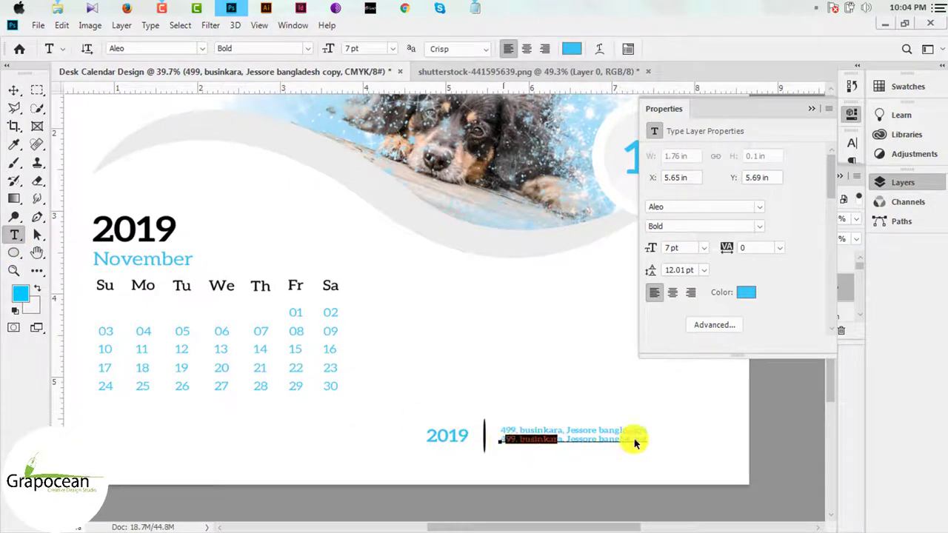
drag(635, 443, 704, 444)
text(ww.grap)
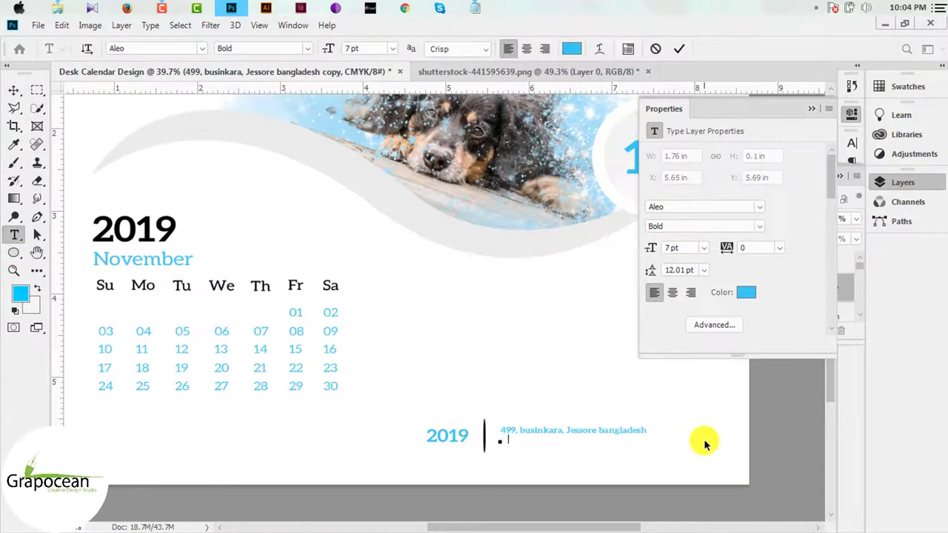
text(ocean.com)
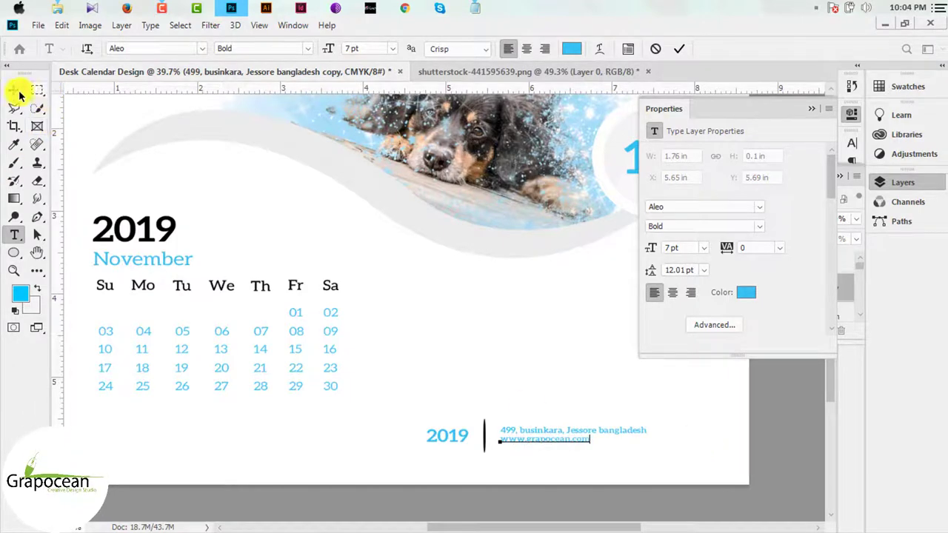
click(15, 91)
scroll(84, 360, left, 1)
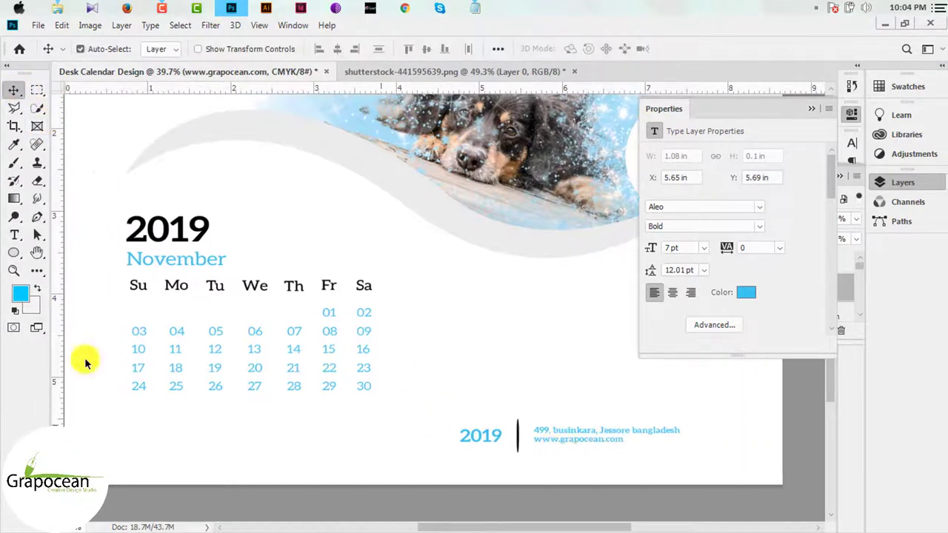
Colour the website text black and nudge it slightly down
key(t)
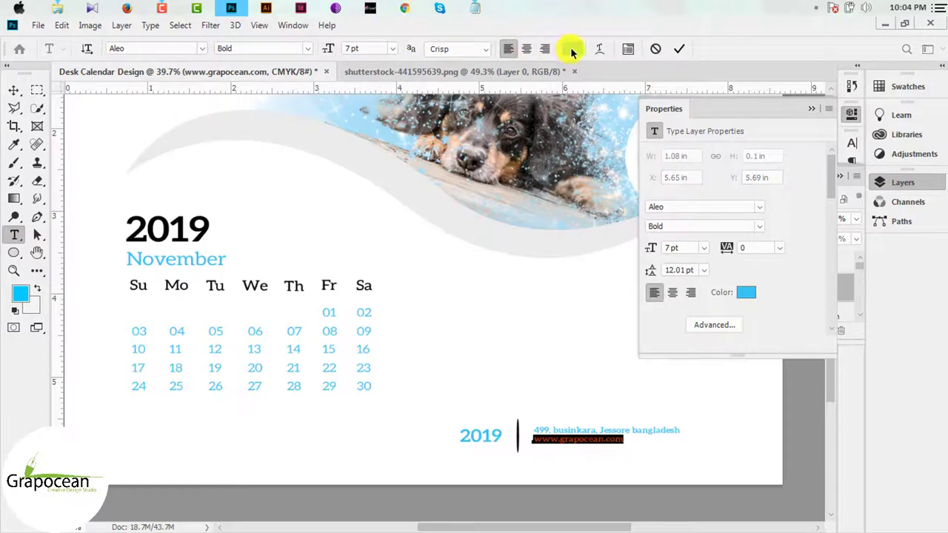
click(571, 48)
click(415, 470)
click(726, 284)
click(14, 90)
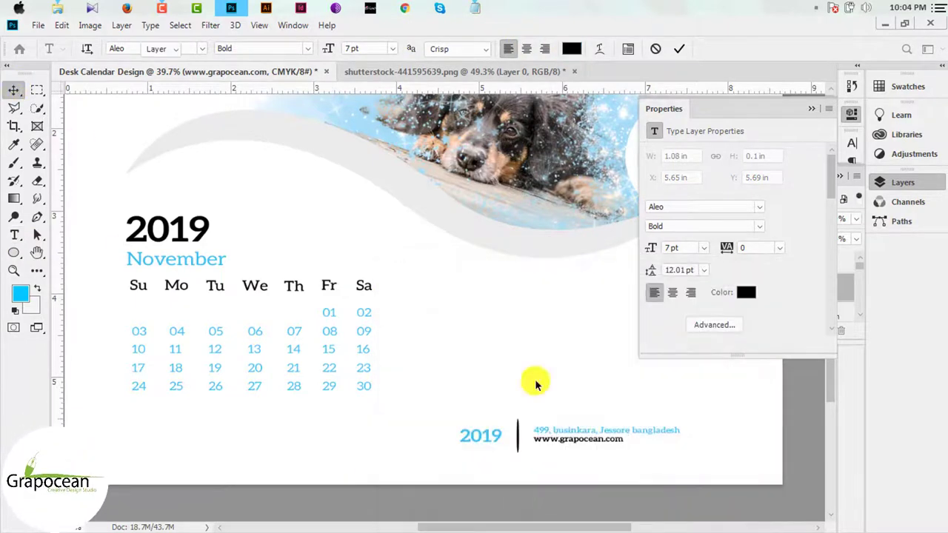
alt+scroll(589, 455, up, 3)
drag(574, 444, 574, 447)
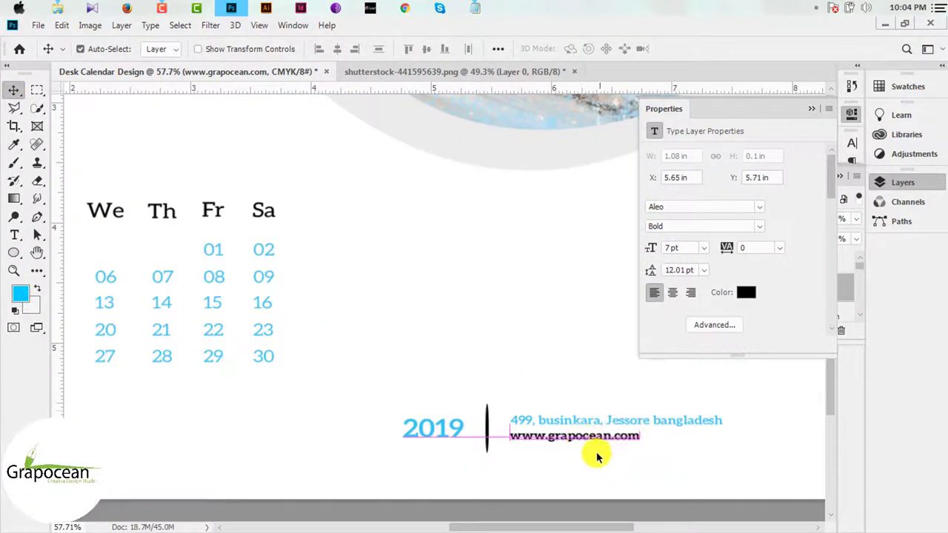
alt+scroll(597, 457, down, 3)
alt+scroll(501, 452, down, 2)
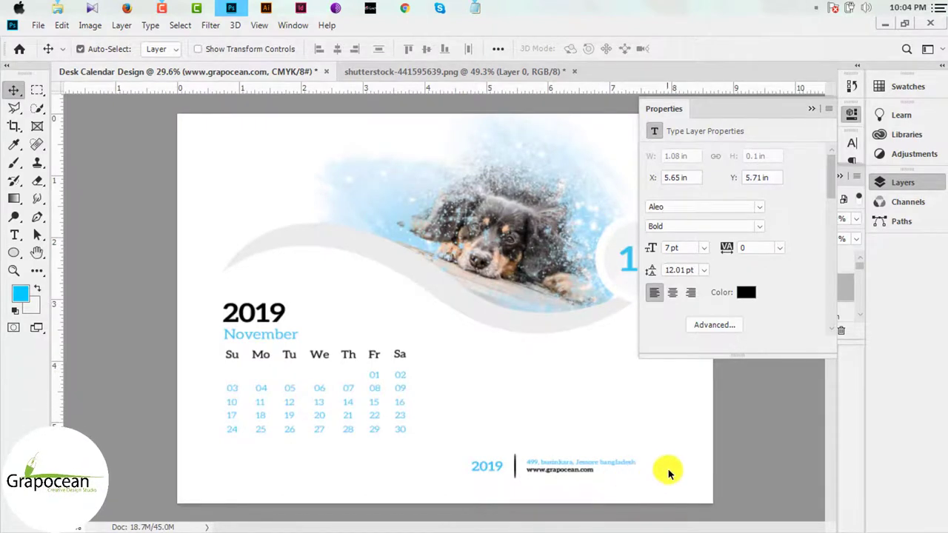
alt+scroll(666, 468, up, 3)
Change the website text font to Akrobat
alt+scroll(560, 410, up, 1)
click(14, 235)
click(550, 483)
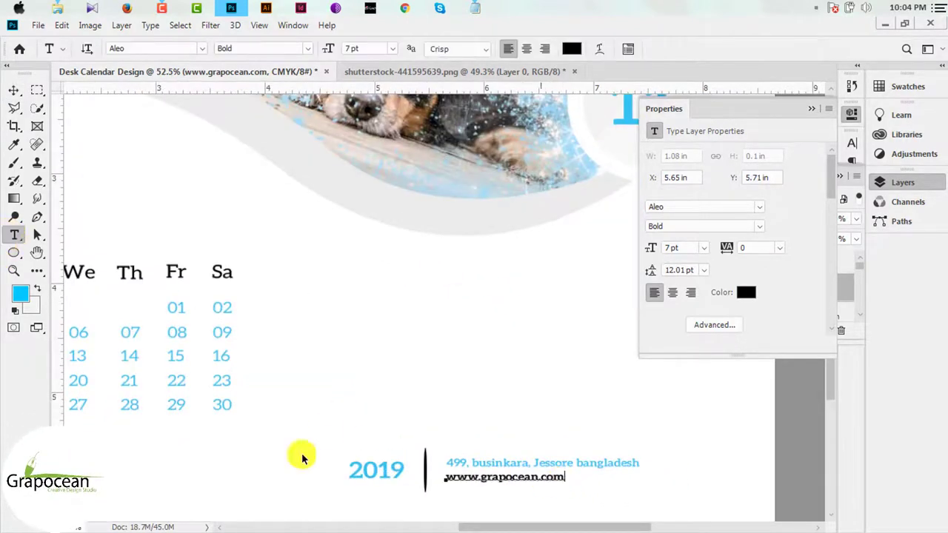
key(ctrl+a)
click(202, 49)
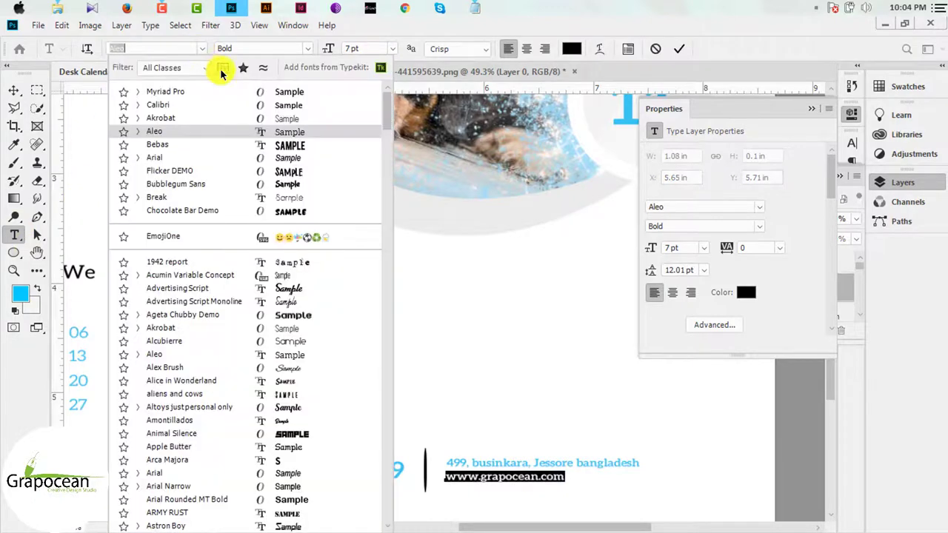
click(249, 121)
click(16, 85)
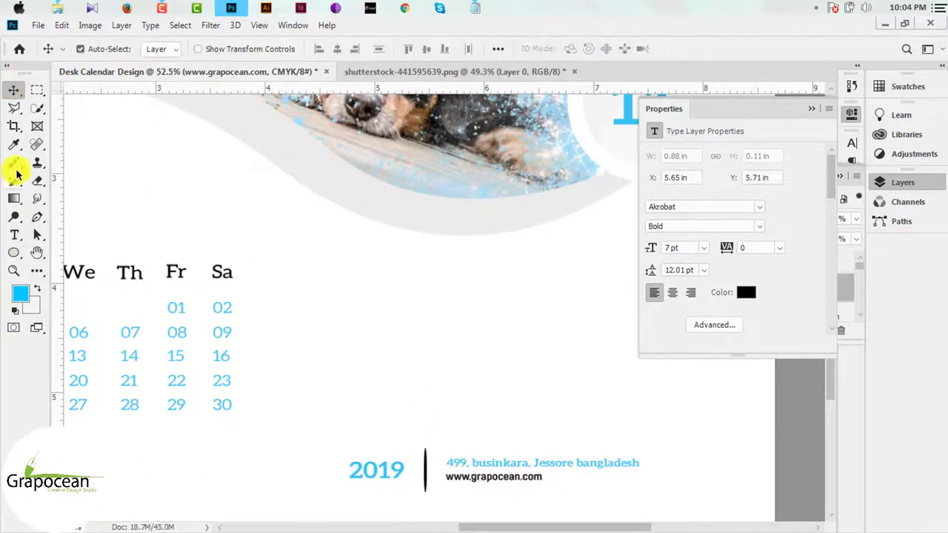
Discard a garbled edit and set the website text style to Regular
click(14, 234)
click(306, 49)
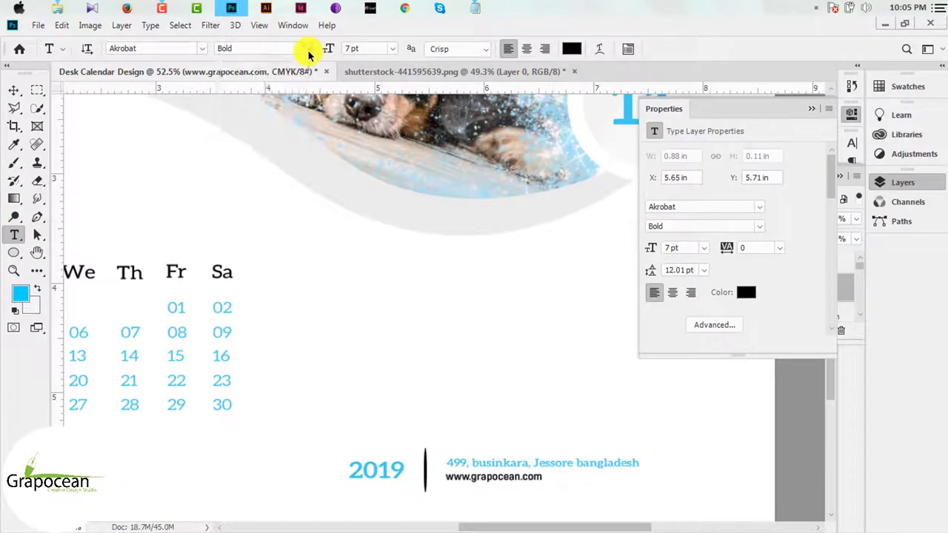
double_click(447, 483)
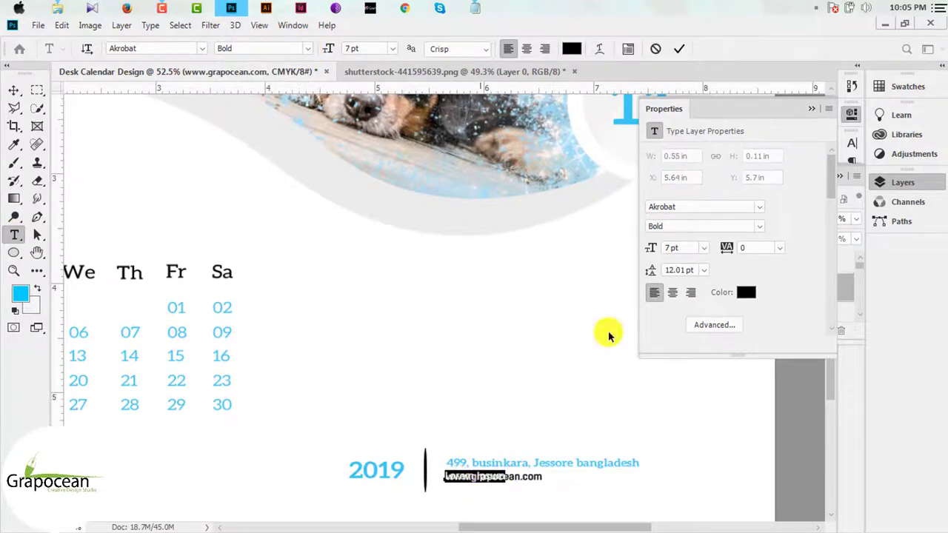
click(654, 47)
double_click(446, 483)
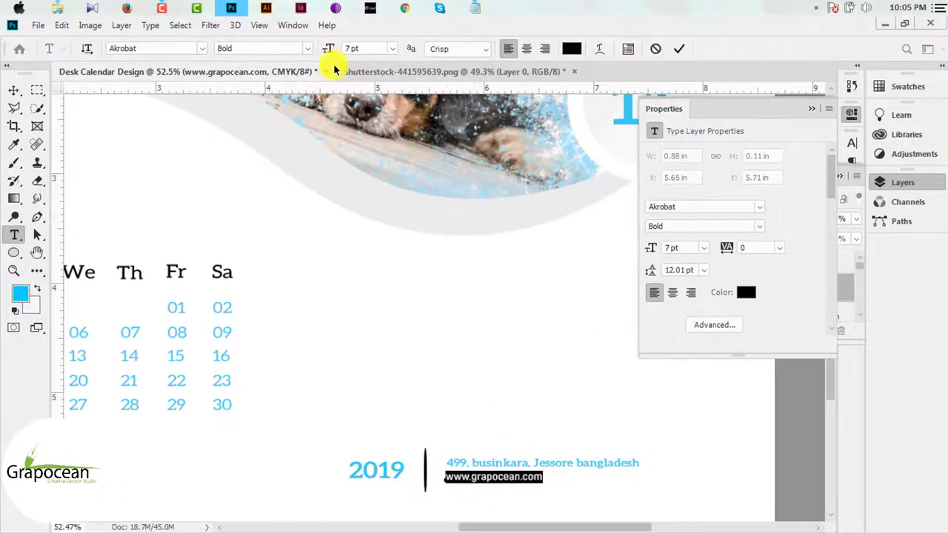
click(306, 48)
click(254, 99)
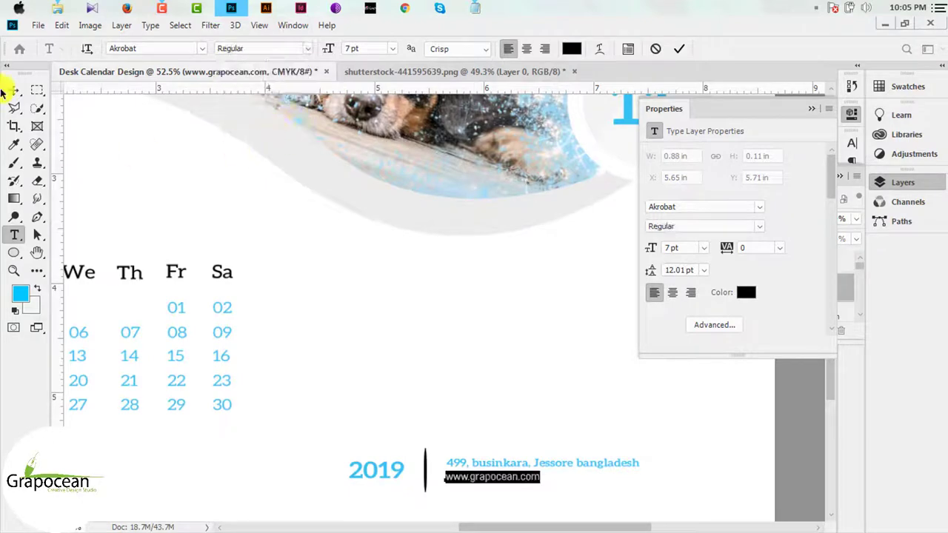
click(14, 90)
Nudge the website line slightly right and clear the layer selection
scroll(538, 484, up, 3)
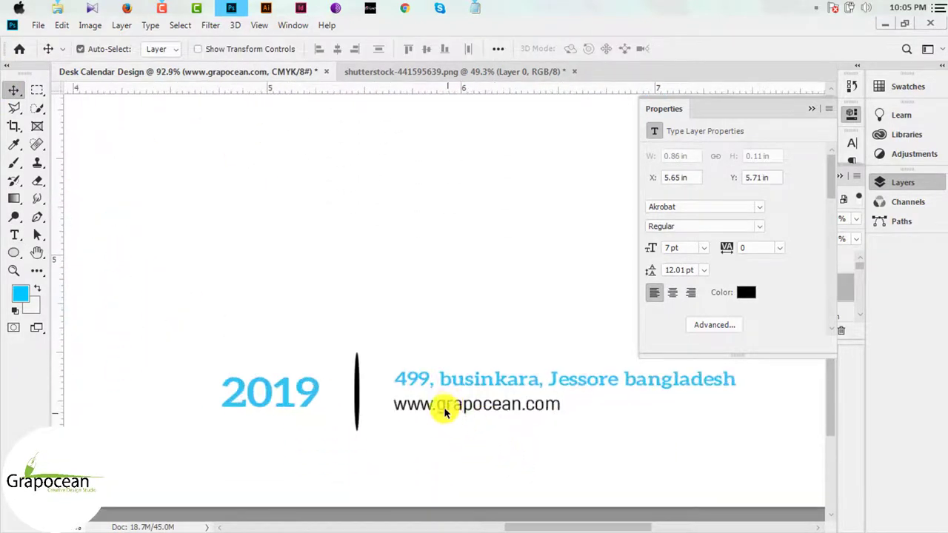
drag(441, 408, 452, 407)
scroll(491, 431, down, 5)
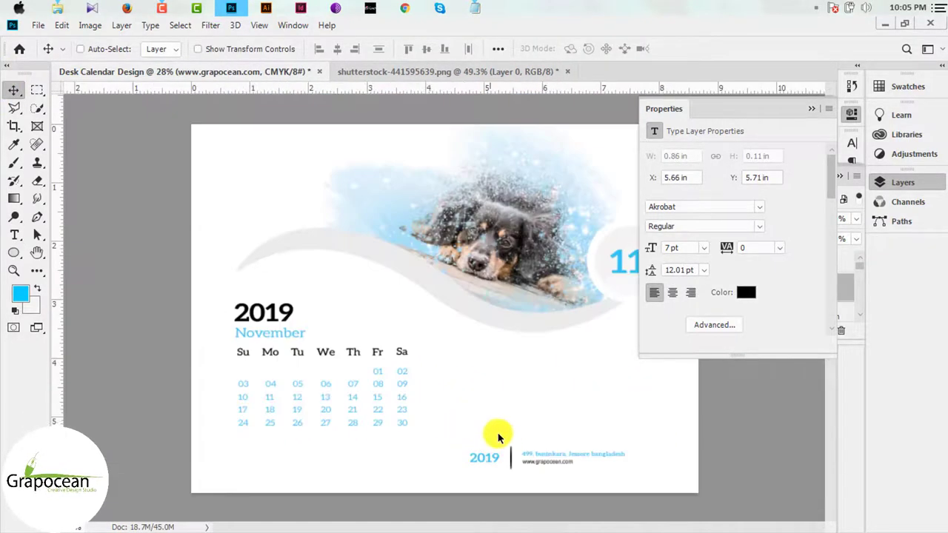
scroll(459, 381, up, 1)
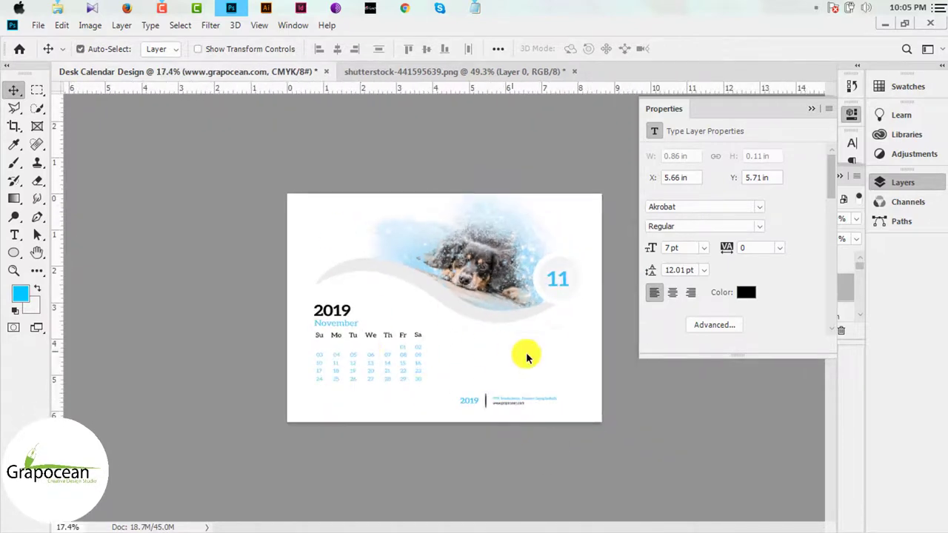
scroll(523, 355, up, 1)
scroll(478, 373, up, 1)
scroll(476, 374, down, 3)
scroll(437, 406, up, 1)
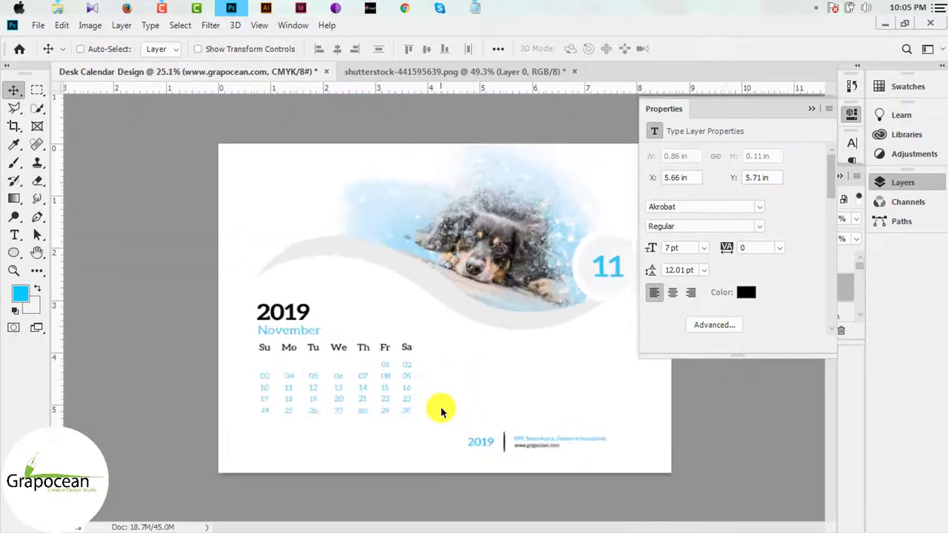
scroll(421, 408, up, 1)
drag(409, 430, 363, 337)
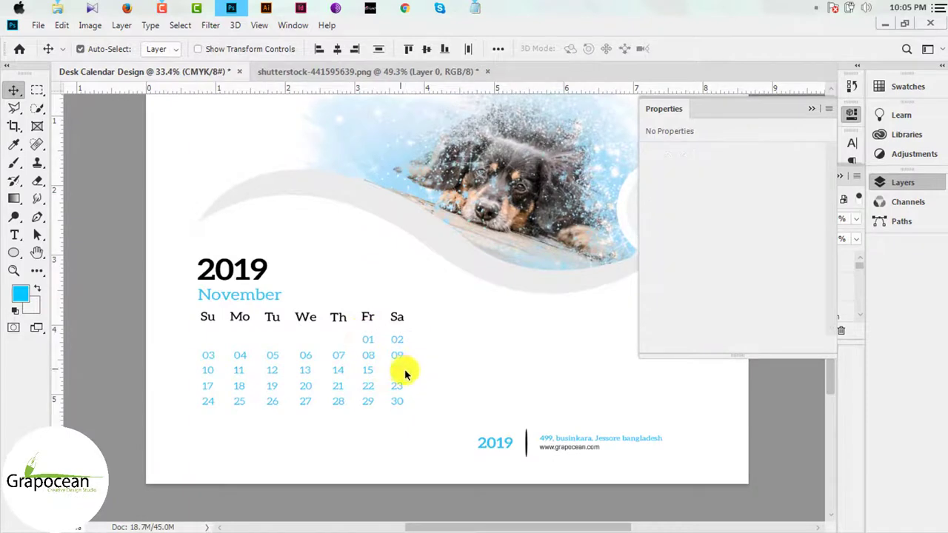
Select several date layers, group them, then undo the grouping
click(813, 110)
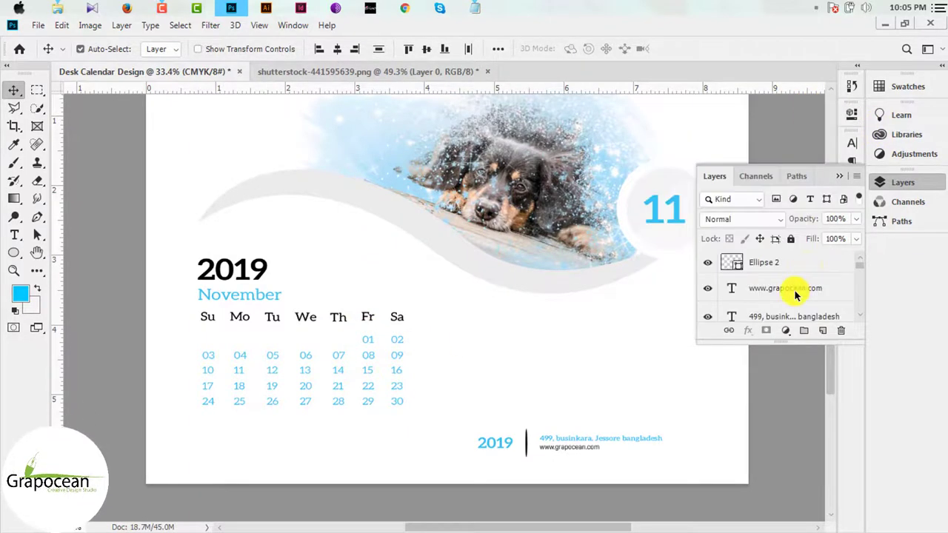
scroll(786, 297, down, 2)
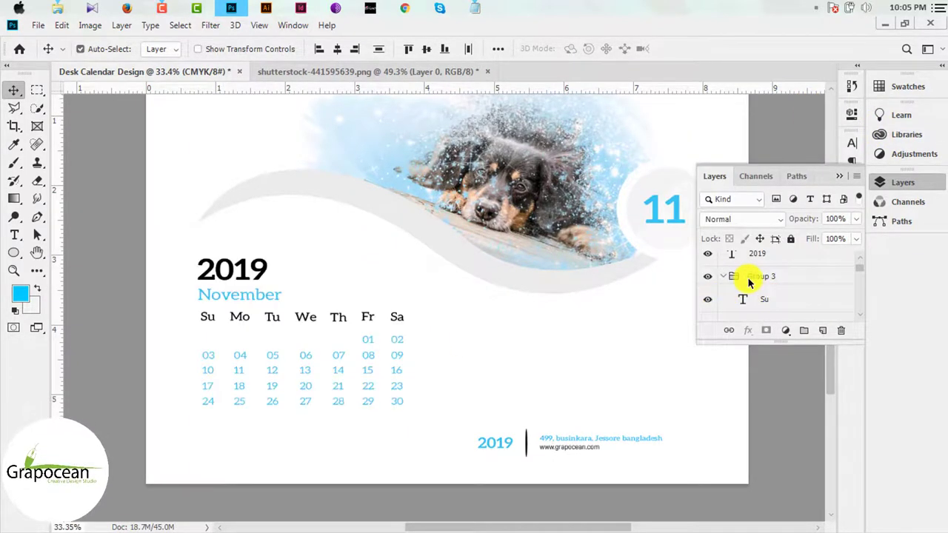
scroll(748, 293, down, 1)
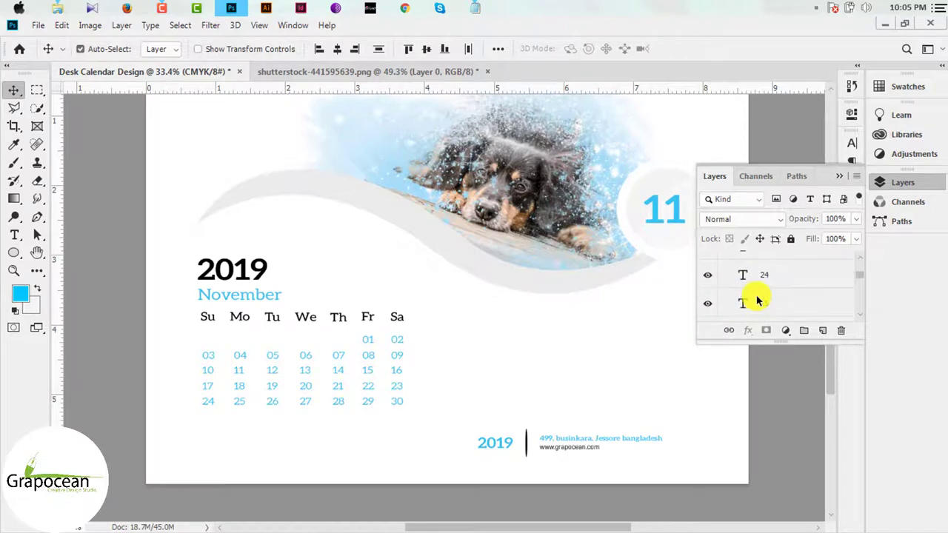
shift+click(757, 299)
scroll(757, 300, down, 3)
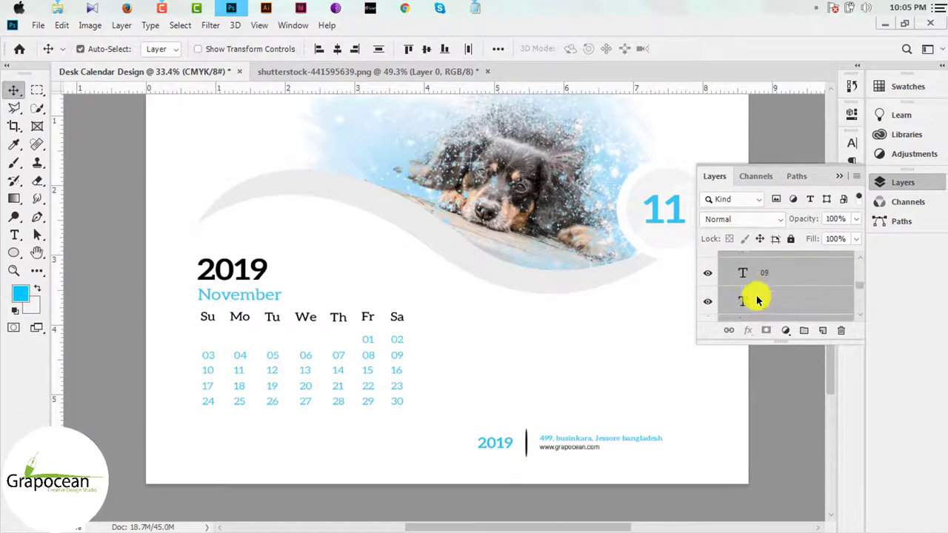
key(ctrl+g)
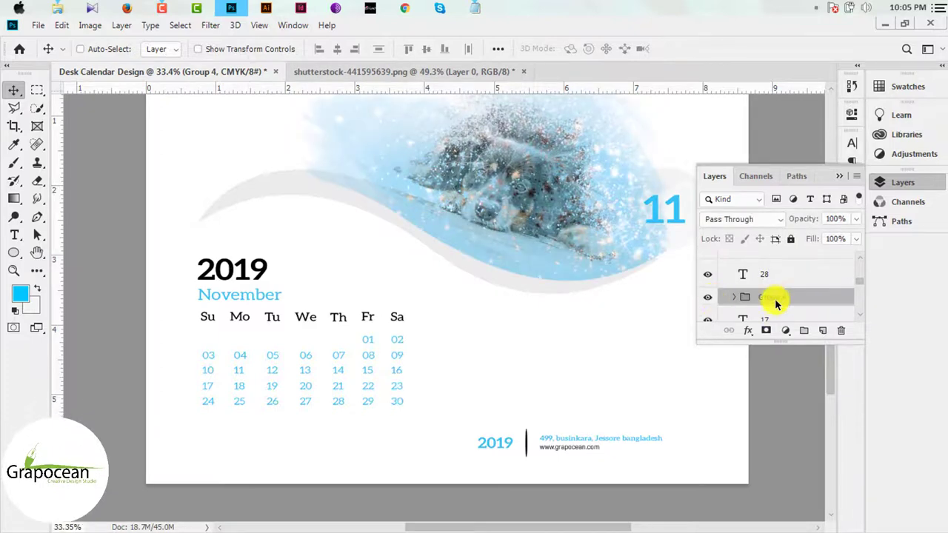
key(ctrl+z)
Zoom out to view the whole calendar page
scroll(726, 311, down, 2)
scroll(751, 296, down, 2)
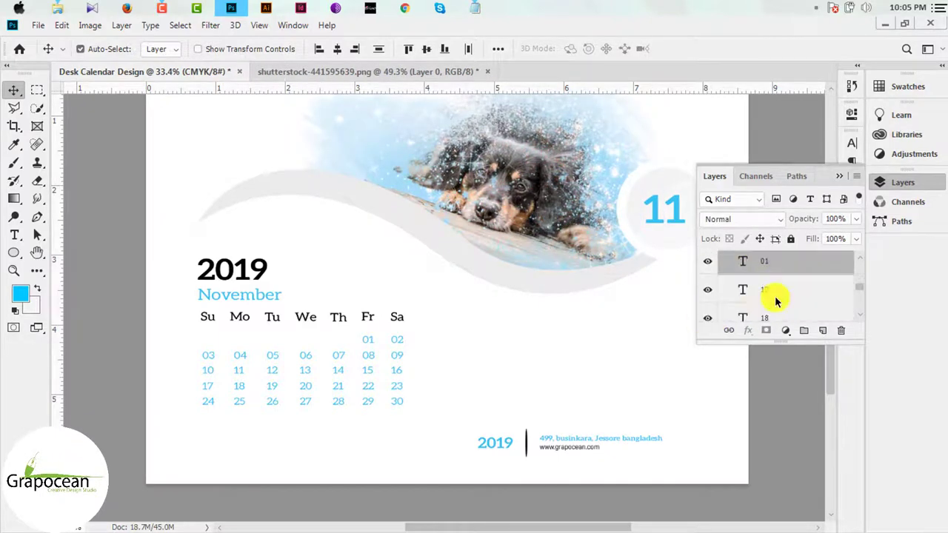
scroll(775, 303, down, 2)
scroll(777, 303, down, 1)
scroll(812, 287, down, 2)
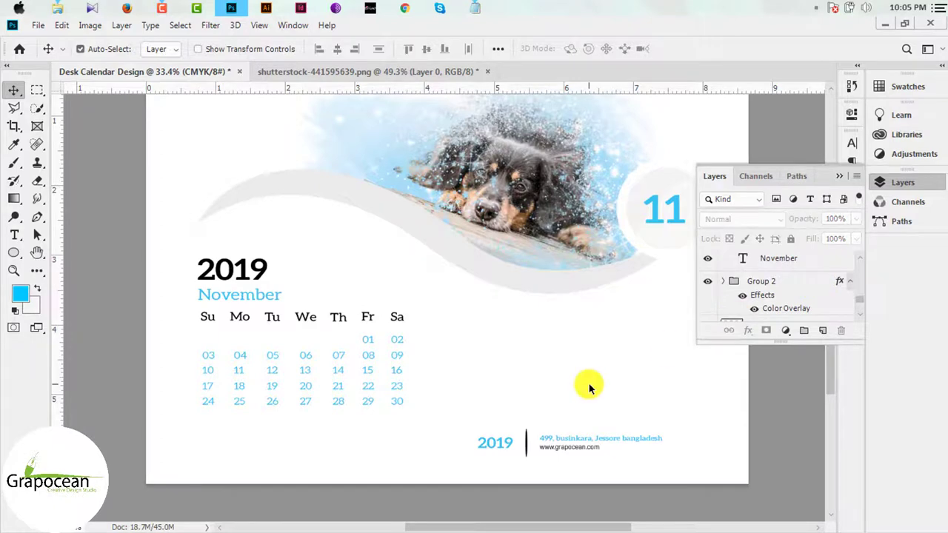
key(ctrl+minus)
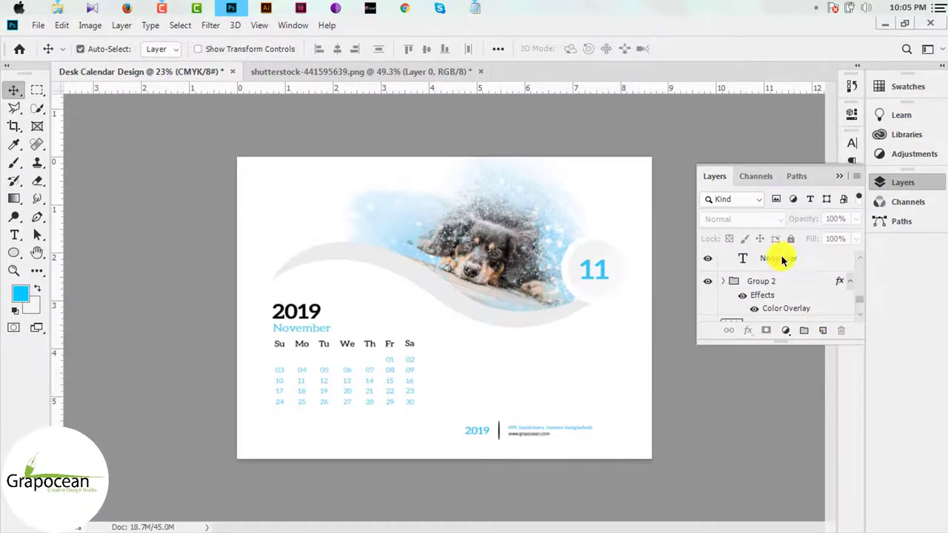
scroll(780, 295, up, 1)
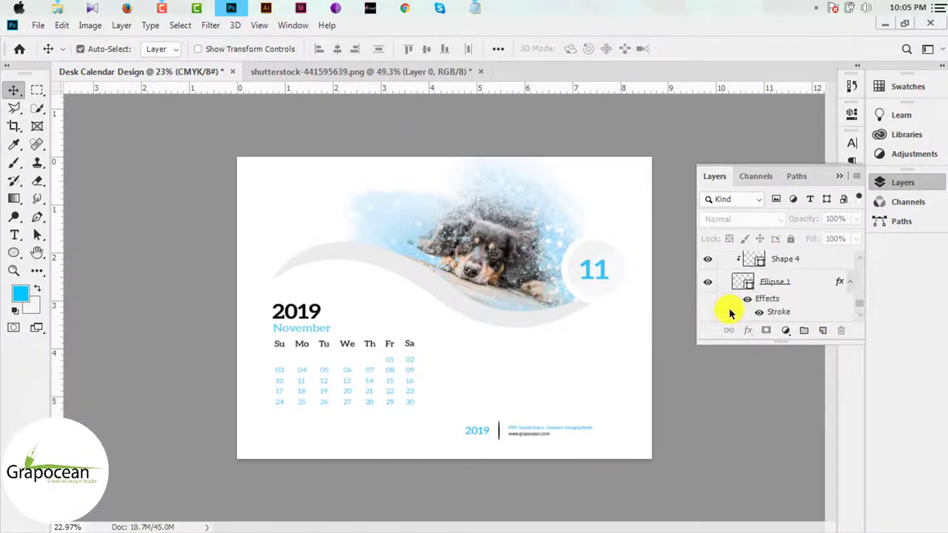
scroll(719, 307, down, 4)
scroll(719, 307, up, 3)
scroll(719, 303, up, 1)
Toggle the Rounded Rectangle 1 weekday bar's visibility, select it, and zoom back out
click(708, 306)
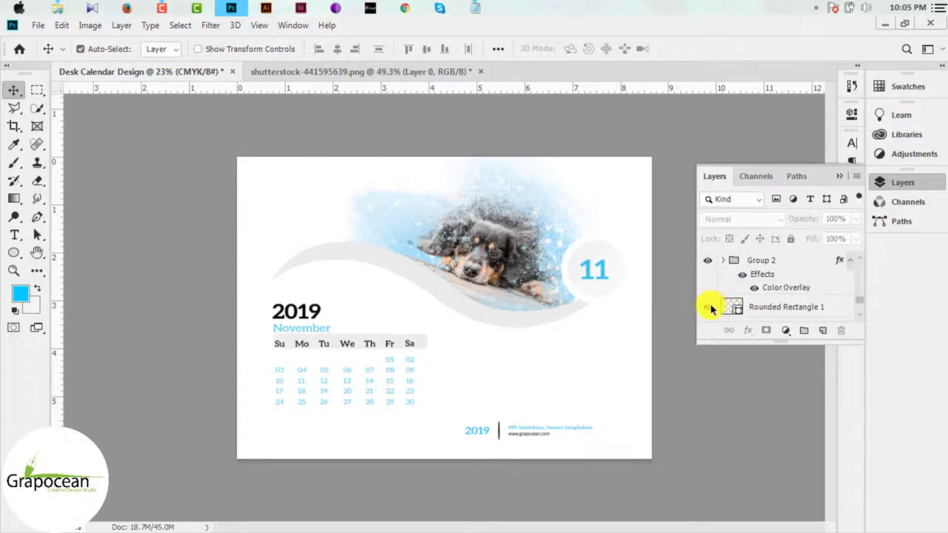
click(709, 306)
key(ctrl+plus)
click(406, 359)
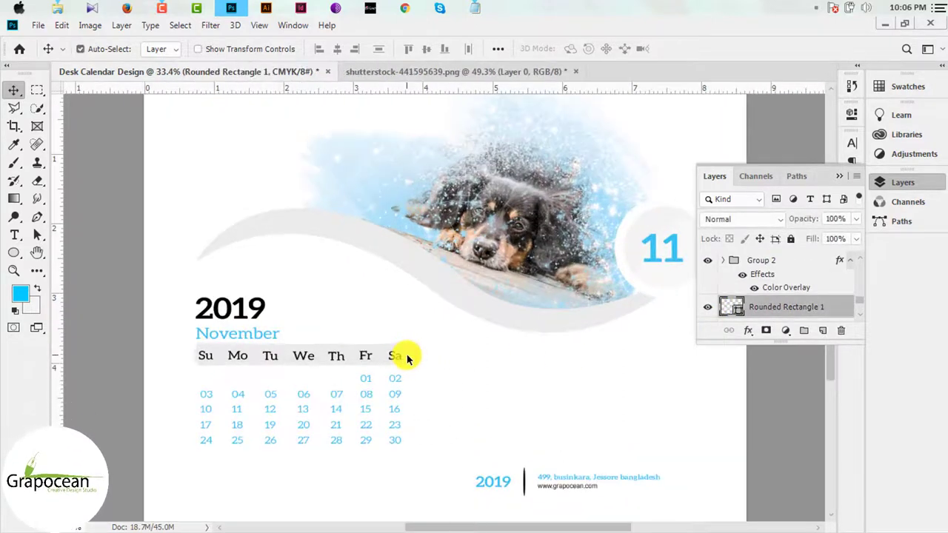
key(ctrl+minus)
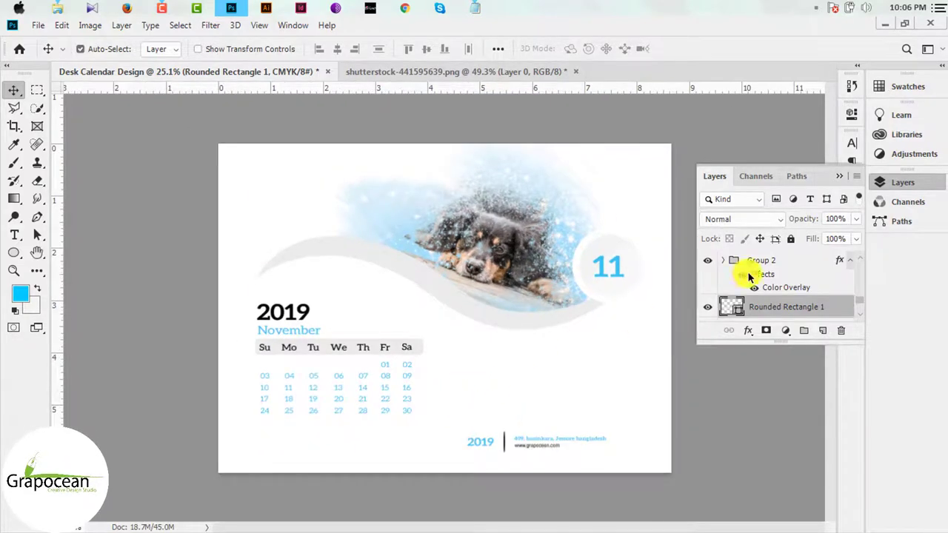
scroll(741, 281, up, 2)
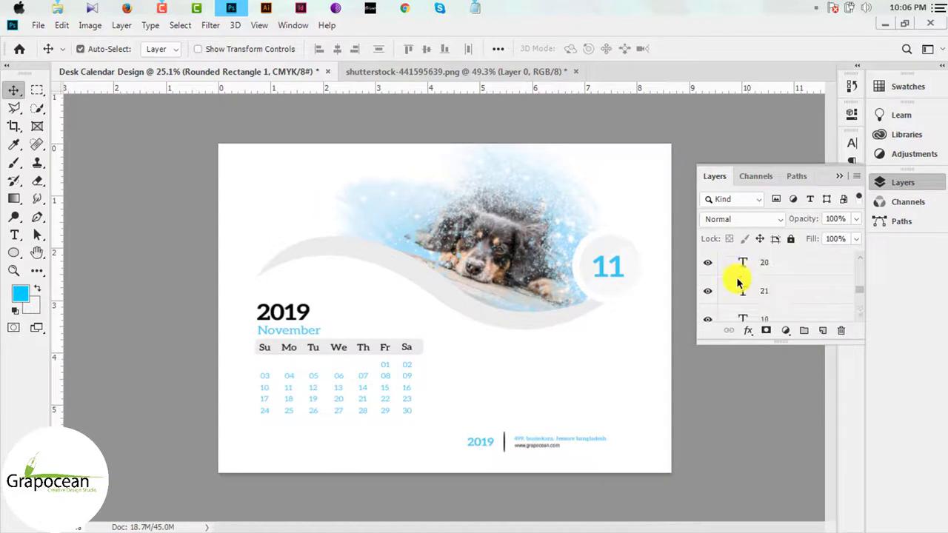
scroll(740, 281, down, 10)
drag(861, 269, 855, 332)
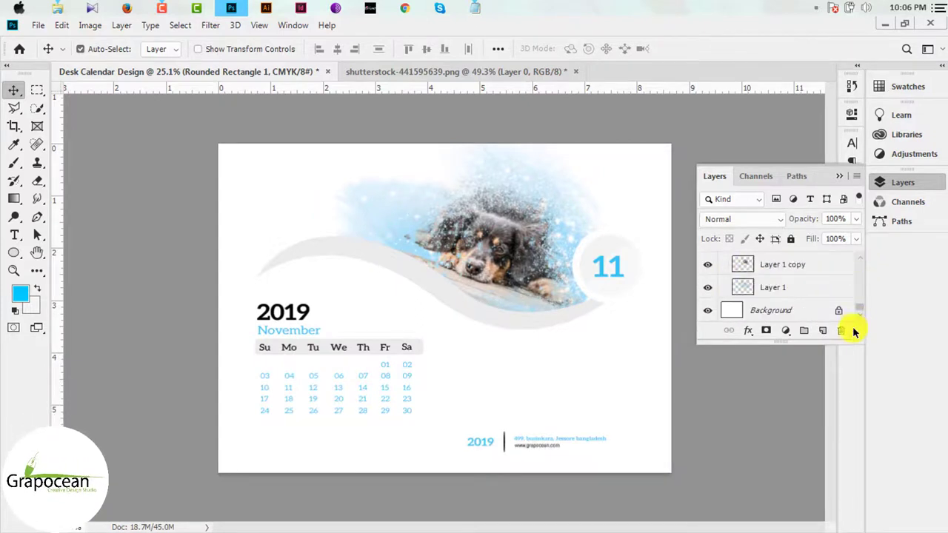
scroll(795, 310, up, 2)
scroll(766, 303, up, 2)
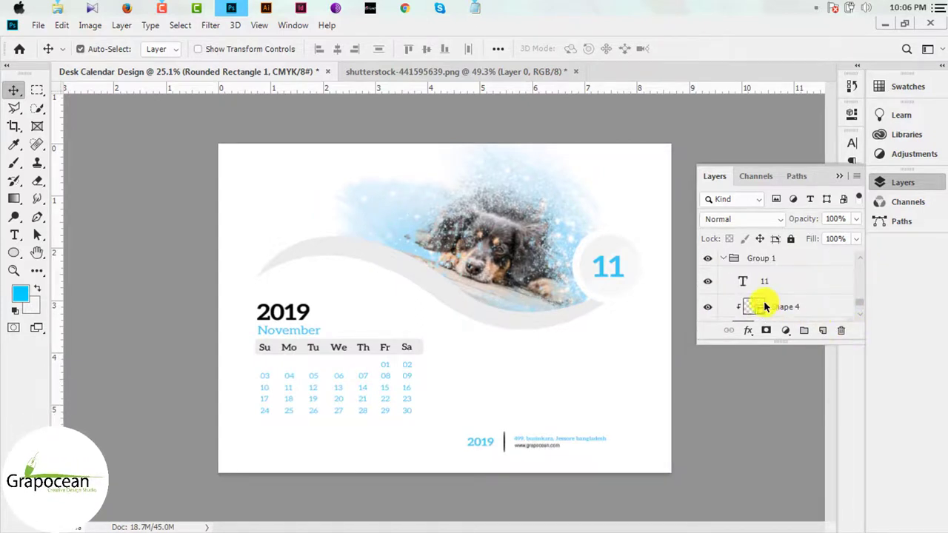
Hide the dog photo header group and group the Friday and Saturday date layers
click(708, 258)
drag(412, 424, 387, 374)
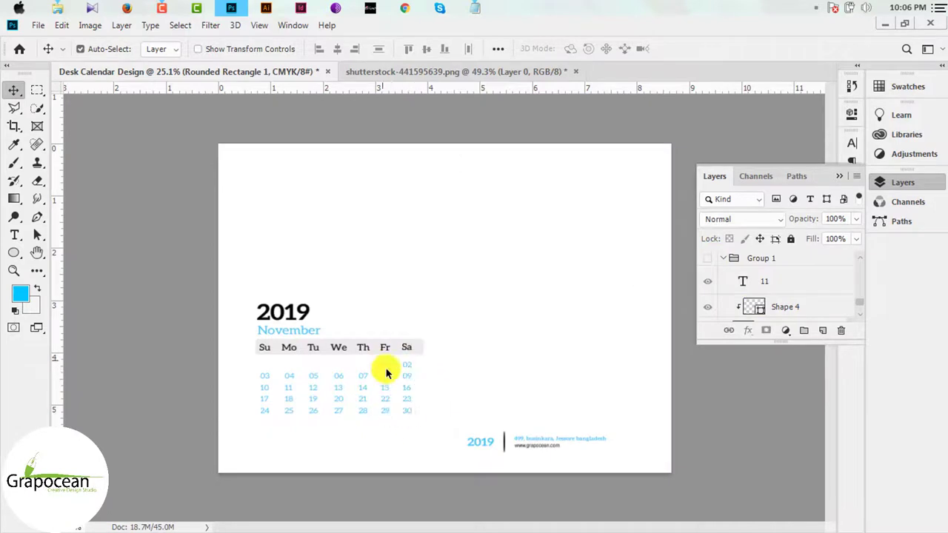
scroll(795, 282, down, 5)
scroll(802, 286, up, 2)
scroll(802, 287, up, 5)
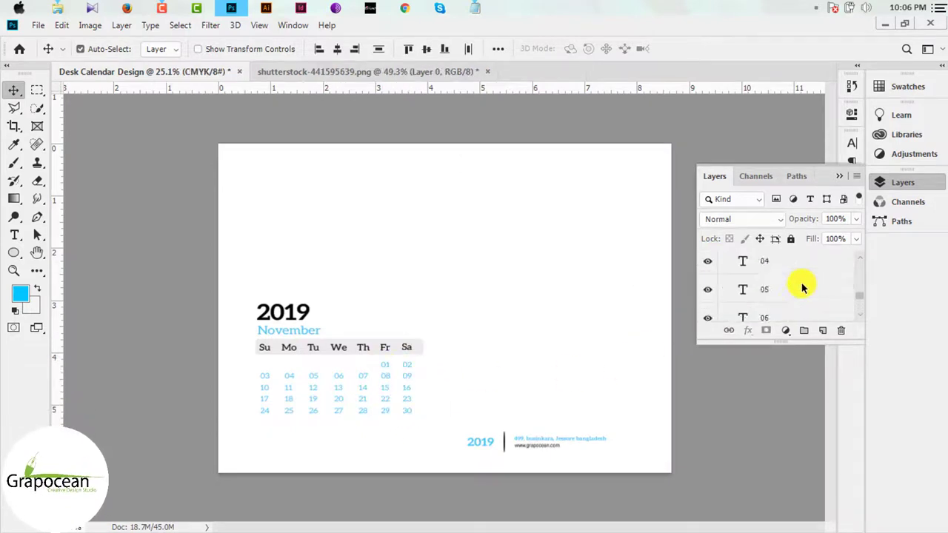
shift+click(802, 287)
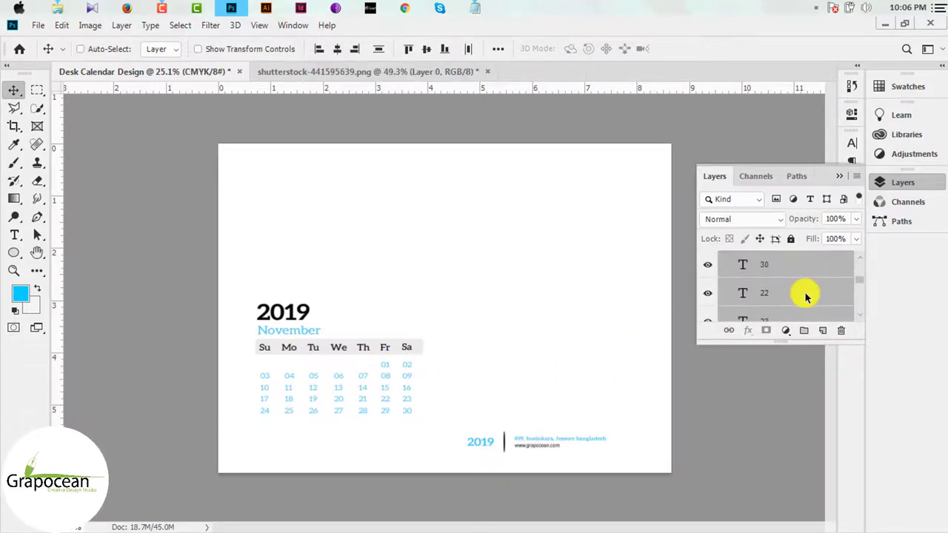
key(ctrl+g)
Give the new weekend group (Group 4) a black Color Overlay
right_click(745, 264)
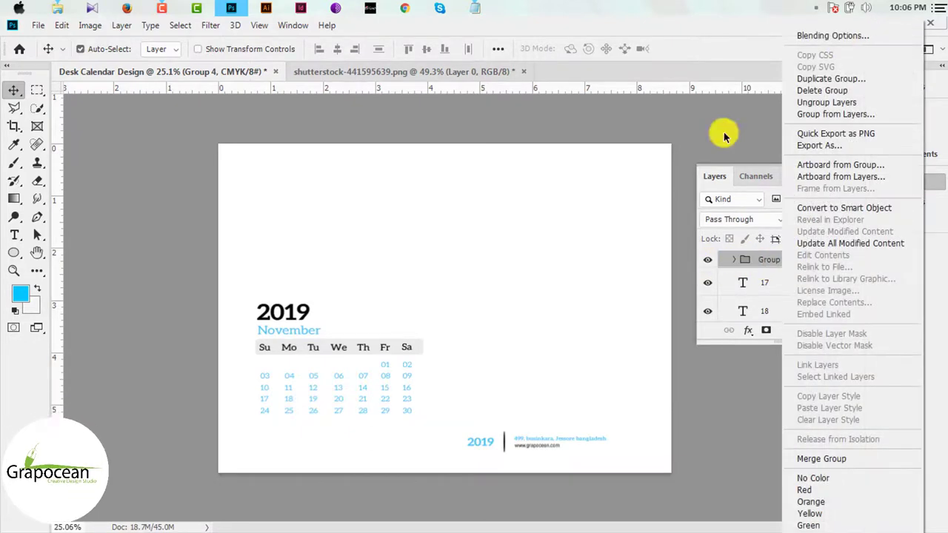
click(815, 31)
click(159, 386)
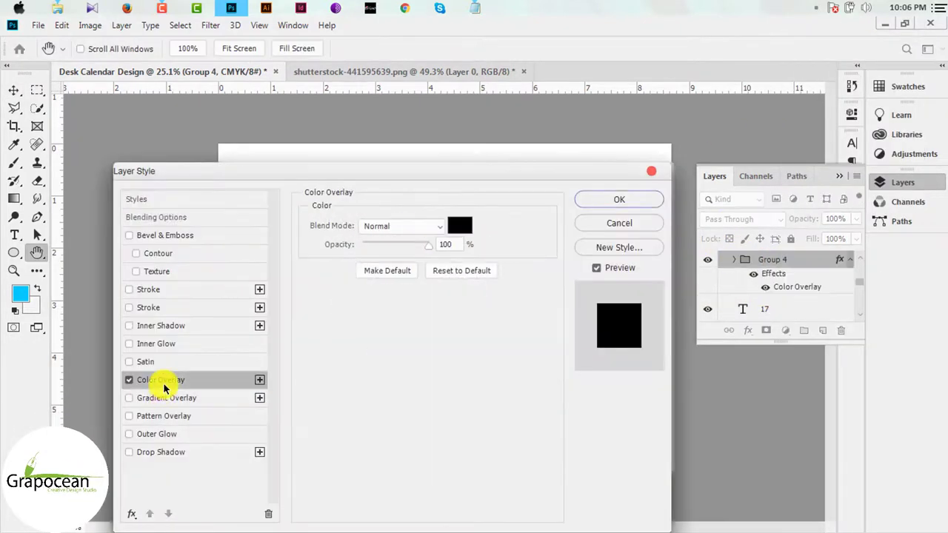
drag(579, 179, 787, 420)
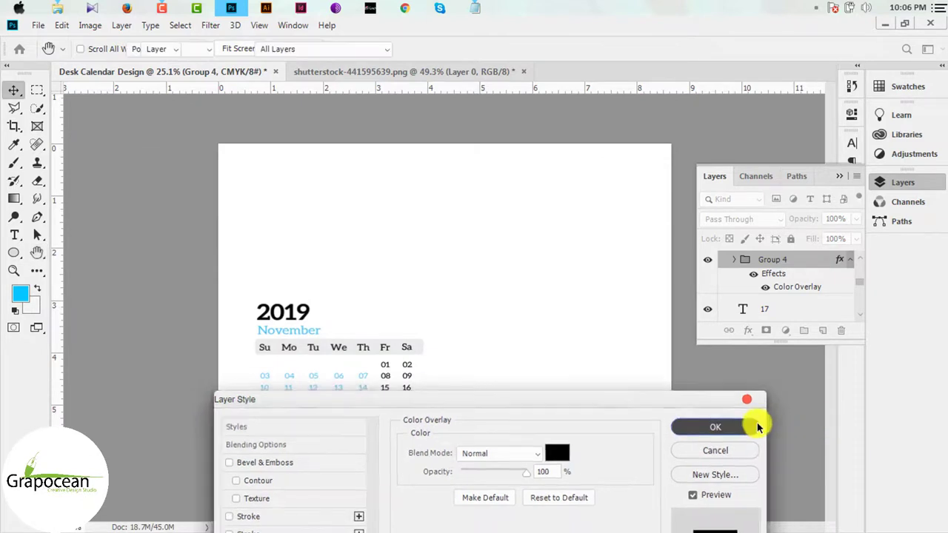
click(744, 425)
Make the dog photo header group (Group 1) visible again
scroll(800, 288, down, 5)
scroll(800, 289, down, 5)
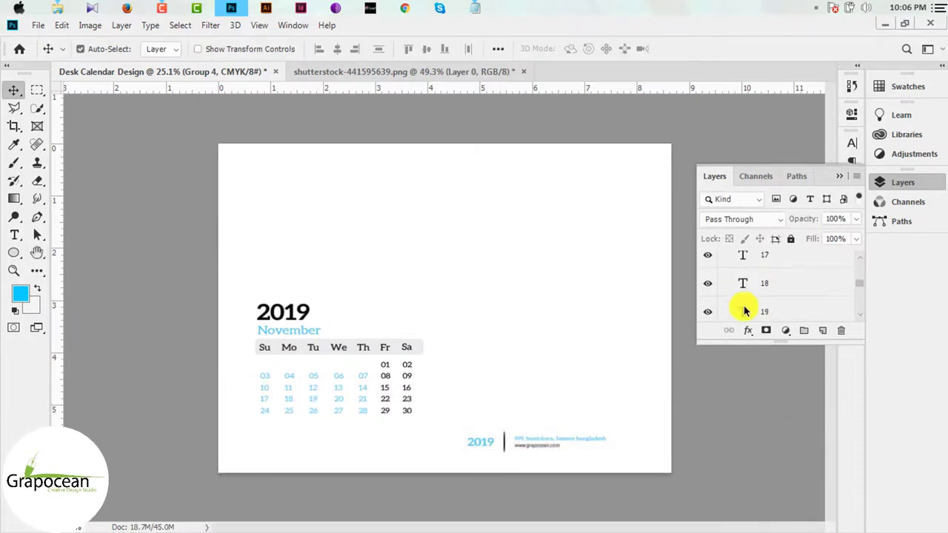
scroll(741, 311, down, 2)
click(707, 266)
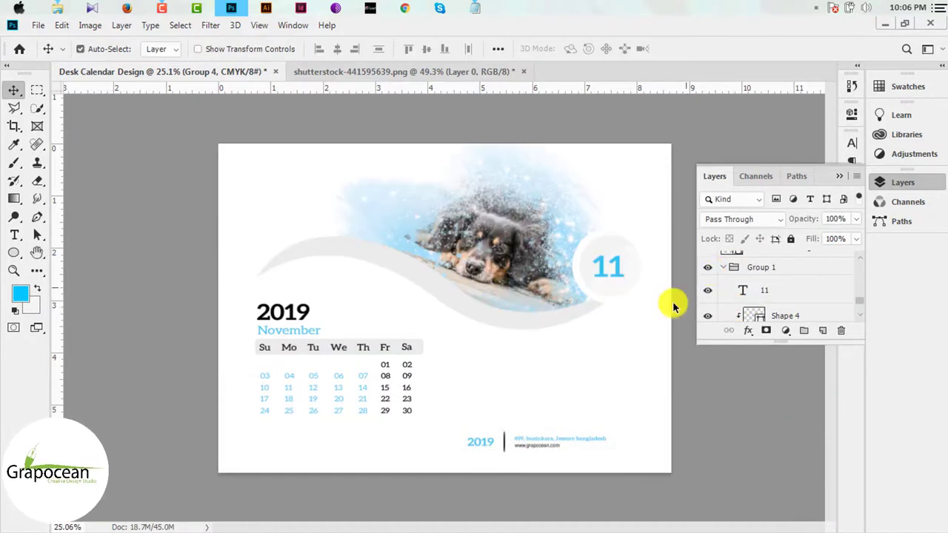
scroll(508, 387, down, 3)
scroll(560, 340, up, 1)
scroll(559, 337, up, 2)
scroll(548, 333, down, 3)
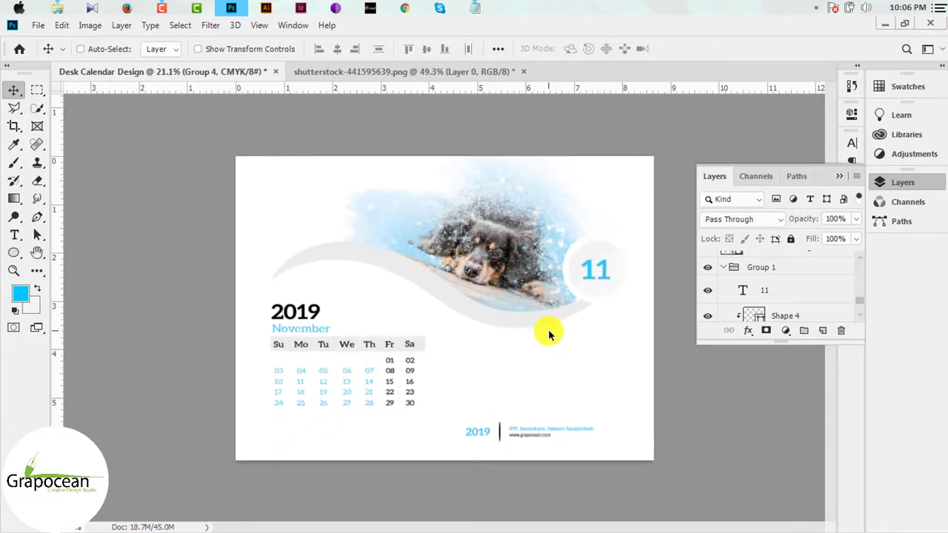